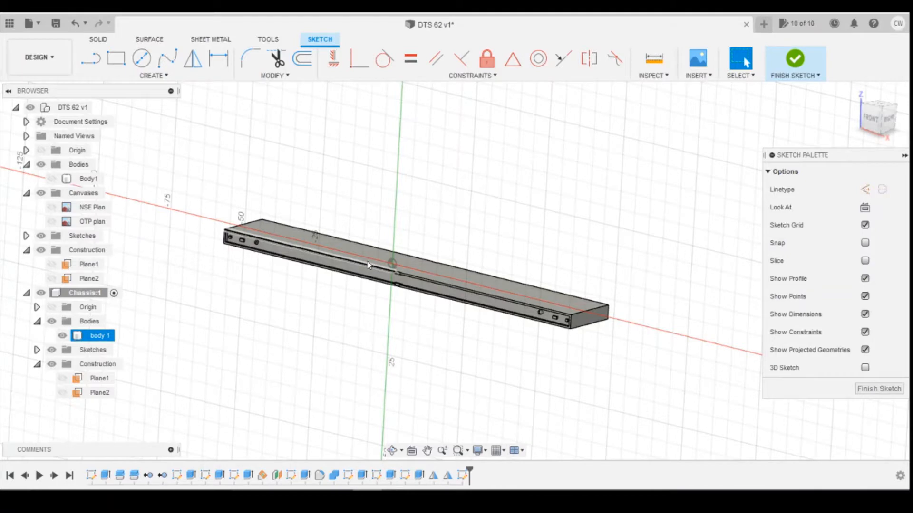
- Activate the top-level DTS 62 assembly and create a new internal component in it named "No1 Cab"
left_click(524, 249)
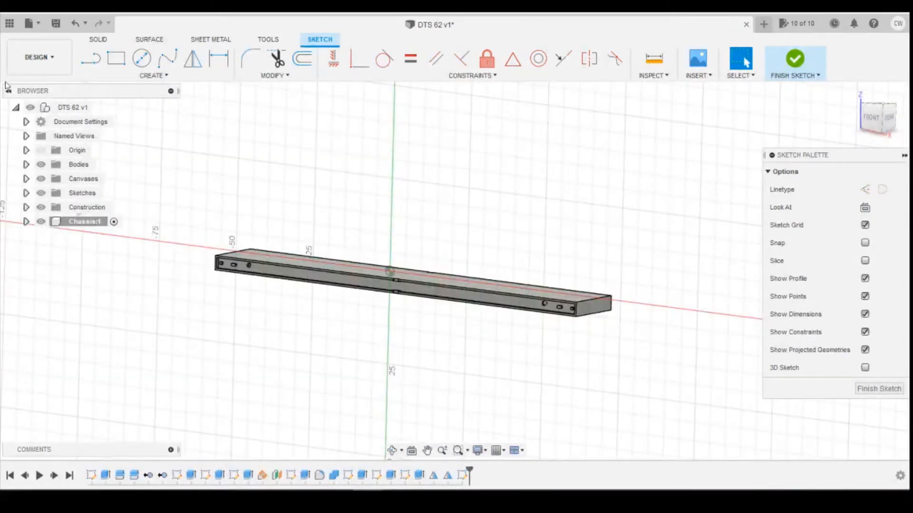
left_click(98, 108)
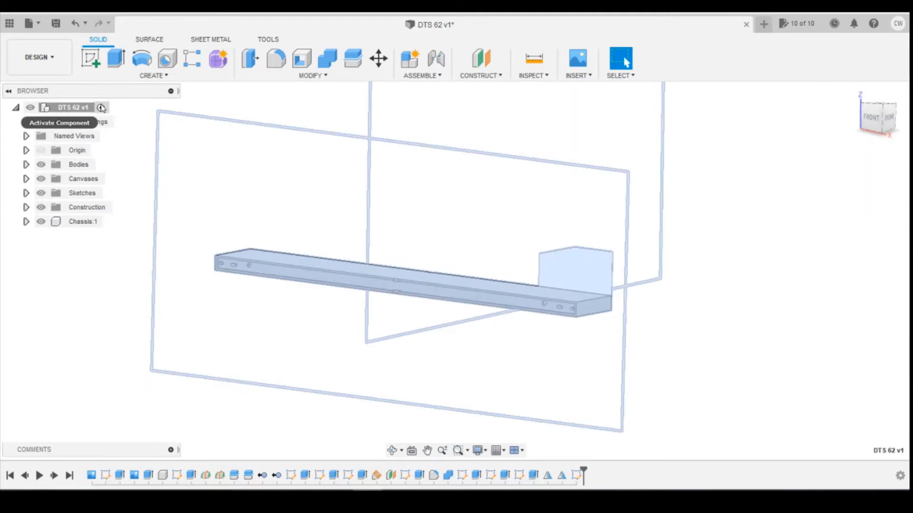
right_click(84, 112)
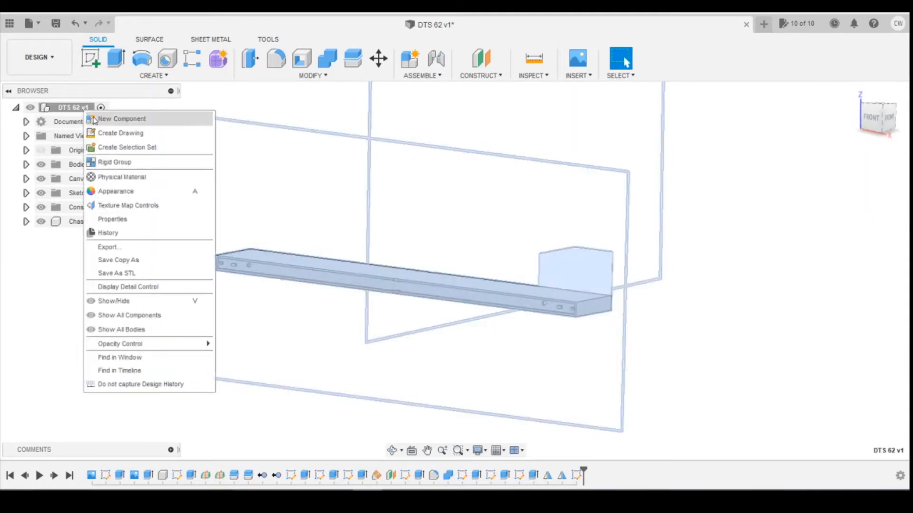
left_click(105, 118)
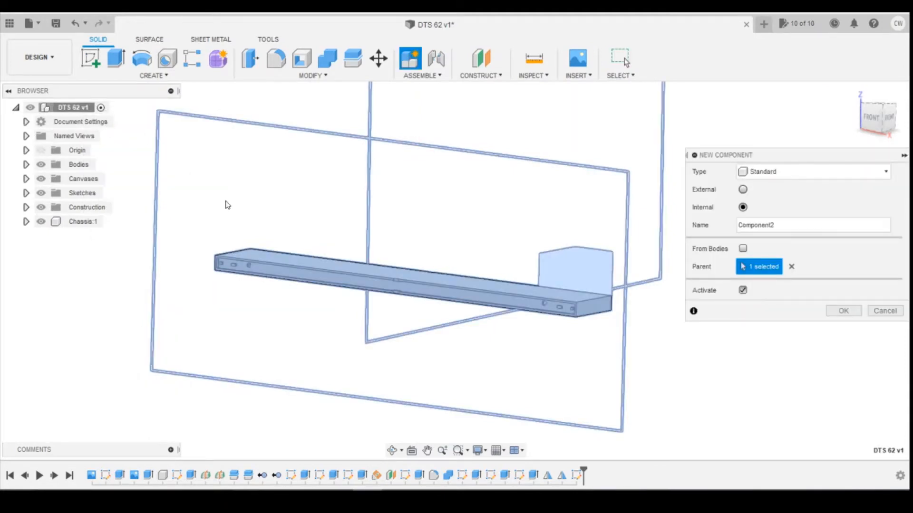
left_click_drag(788, 227, 720, 224)
type("C")
type("o1 ")
type("Cab")
left_click(843, 311)
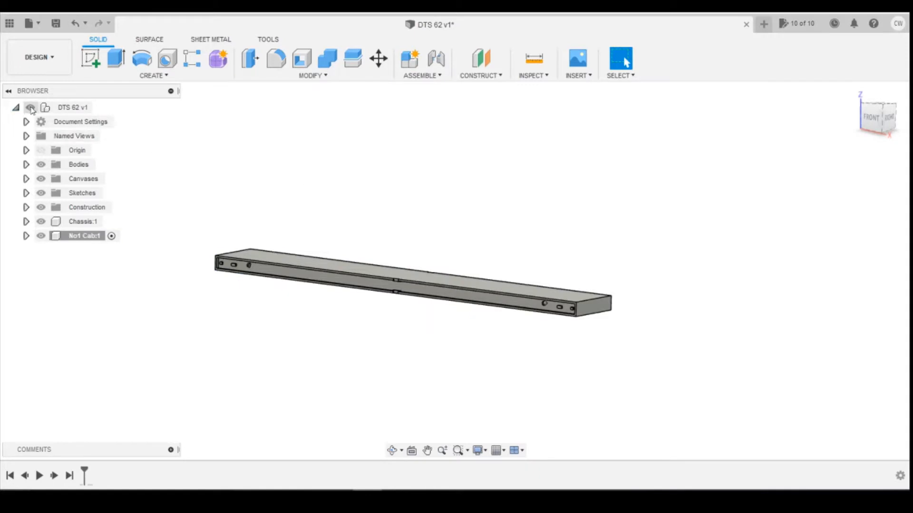
- Reactivate the top-level assembly and create a second internal component in it named "No2 Cab"
left_click(100, 107)
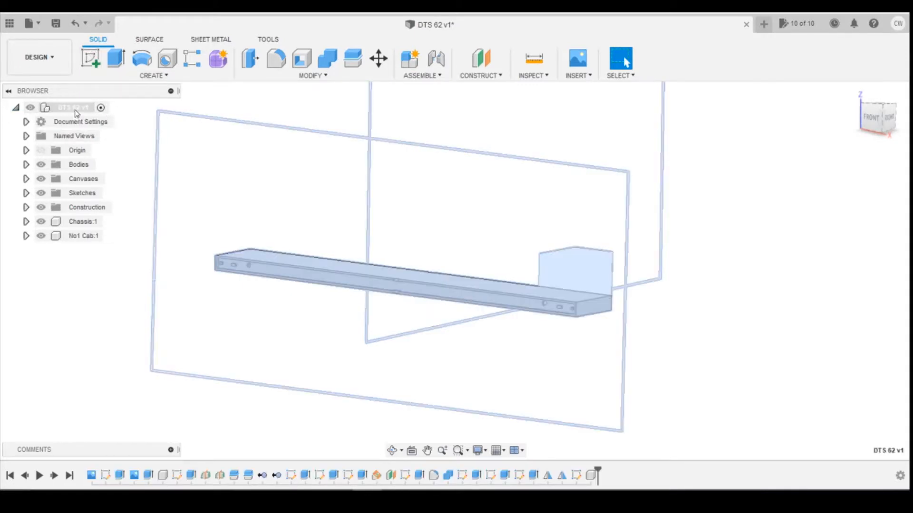
right_click(76, 109)
left_click(103, 120)
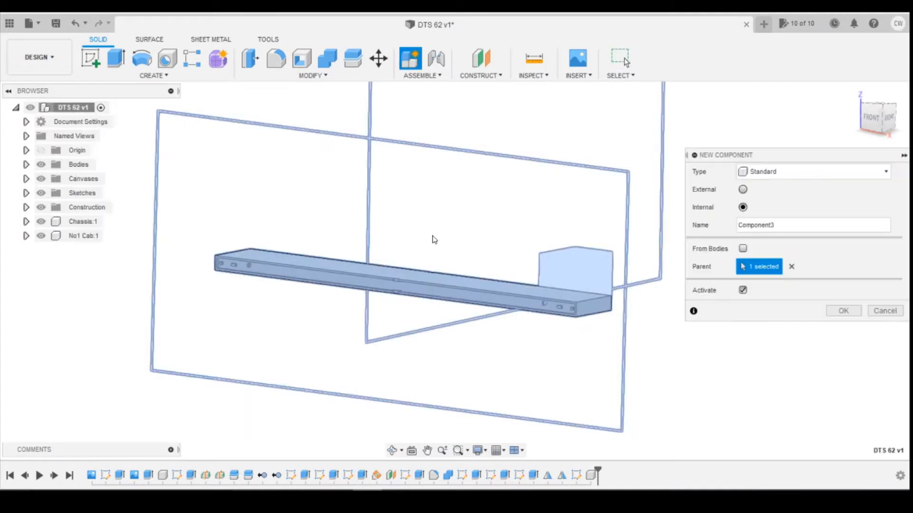
left_click_drag(784, 225, 726, 227)
type("No2 Cab")
left_click(843, 311)
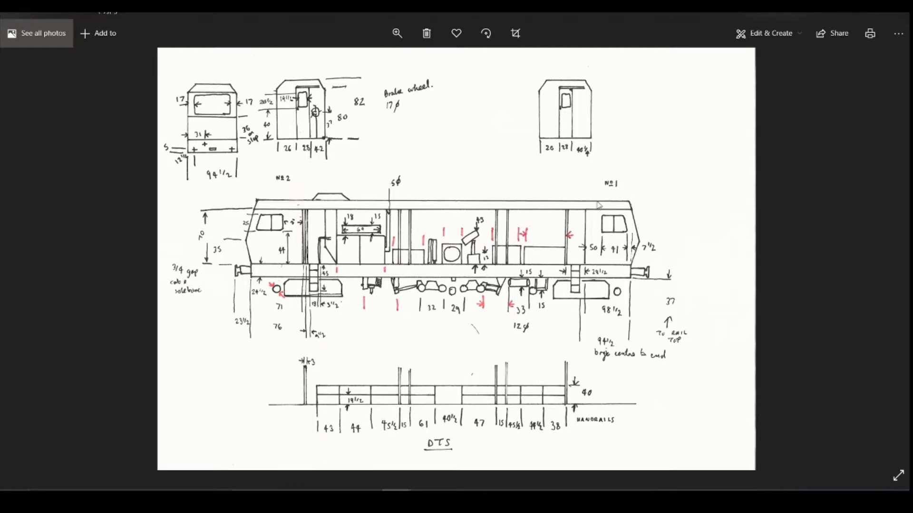
- Switch back to Fusion 360, make No1 Cab the active component and show the NSE Plan canvas in the front view
key("alt+Tab")
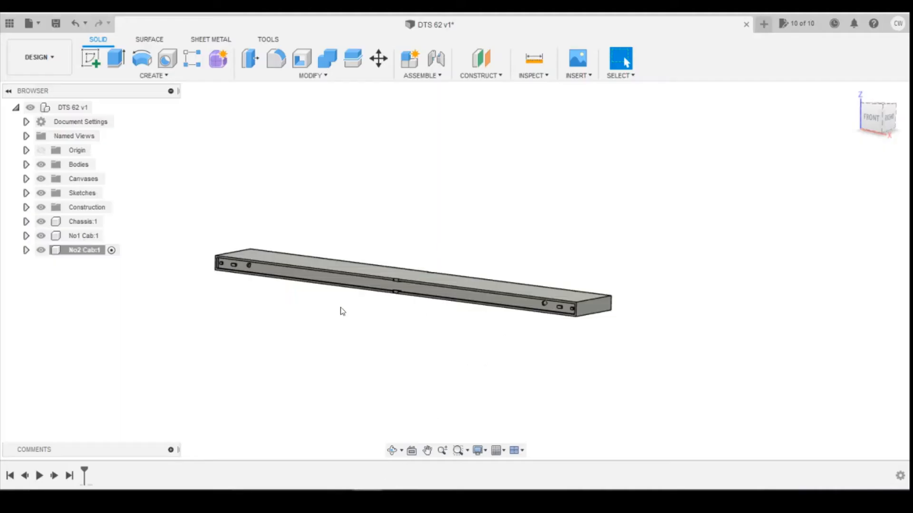
left_click(103, 237)
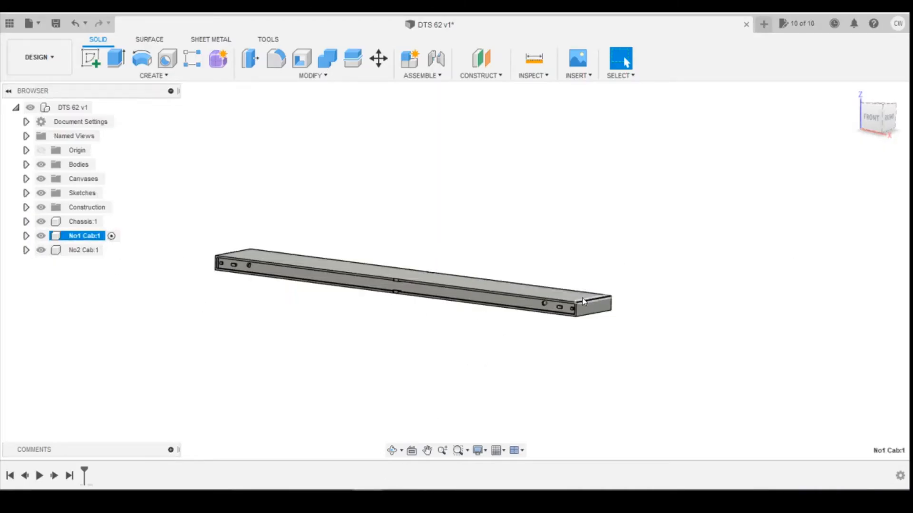
left_click(871, 117)
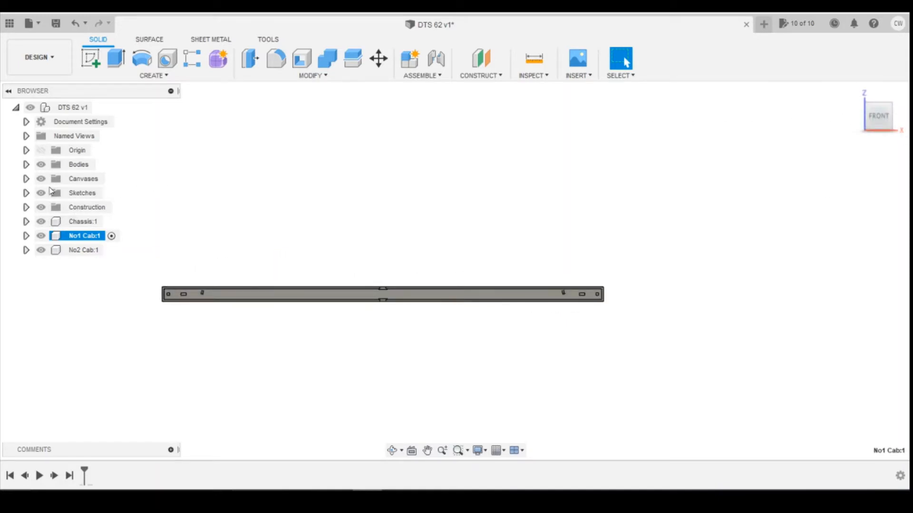
left_click(26, 179)
left_click(56, 194)
left_click(51, 193)
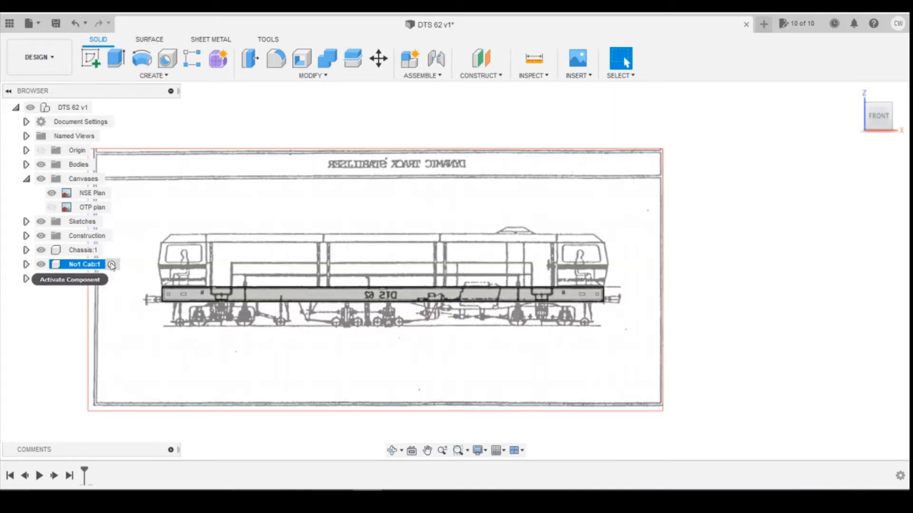
left_click(111, 265)
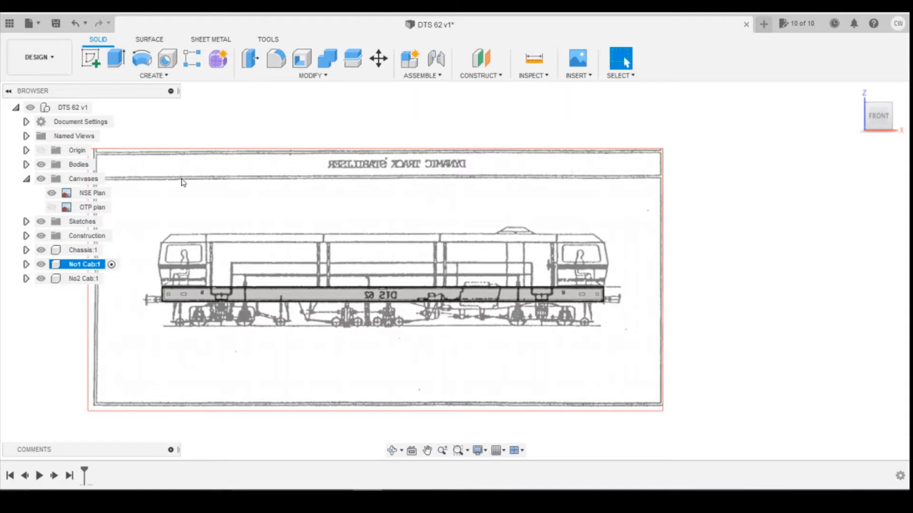
- Start a sketch for No1 Cab on the front side face of the chassis
left_click(95, 61)
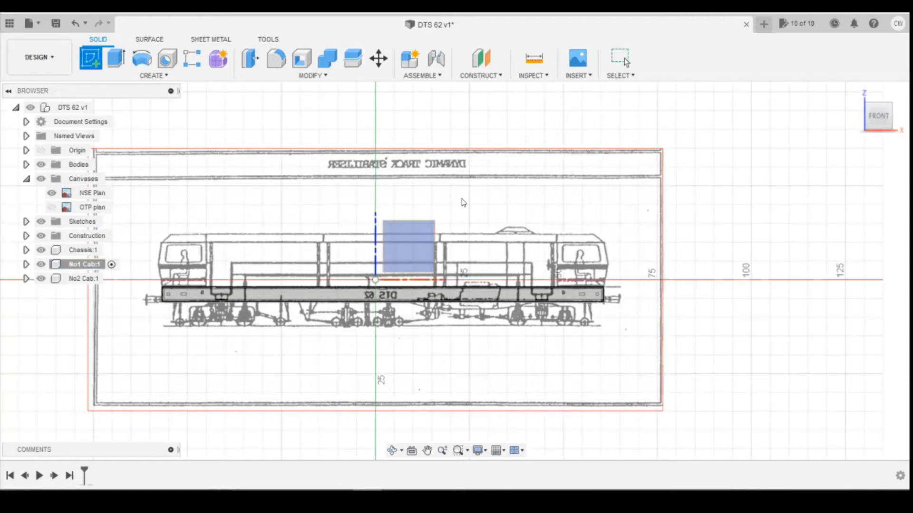
scroll(642, 255, "up", 3)
scroll(623, 300, "up", 6)
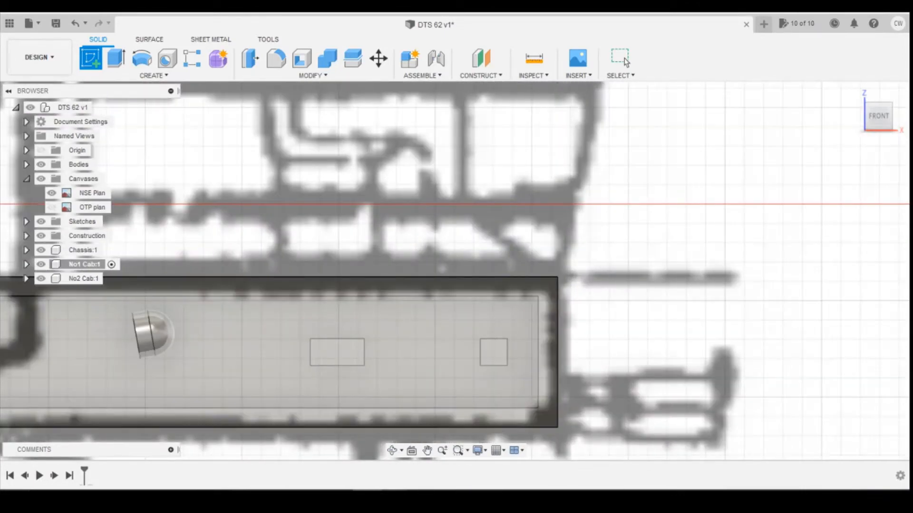
mouse_move(395, 491)
left_click(469, 477)
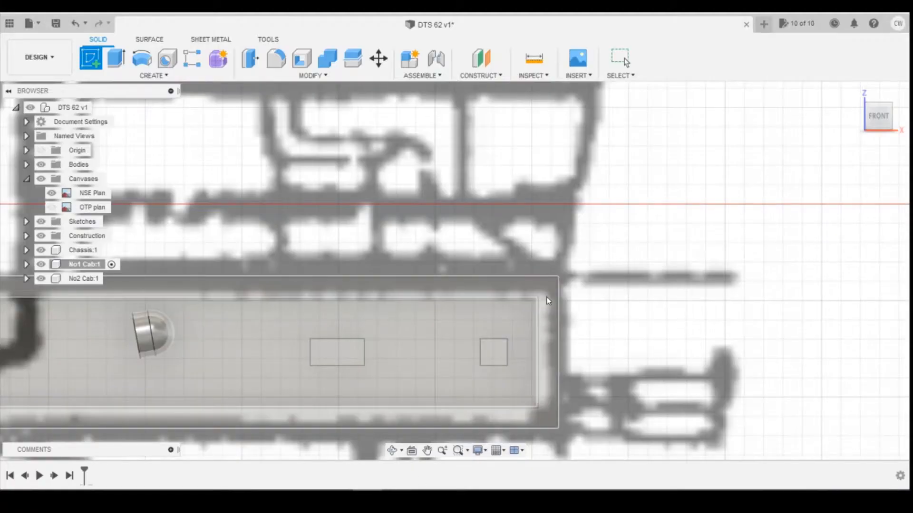
scroll(555, 300, "down", 5)
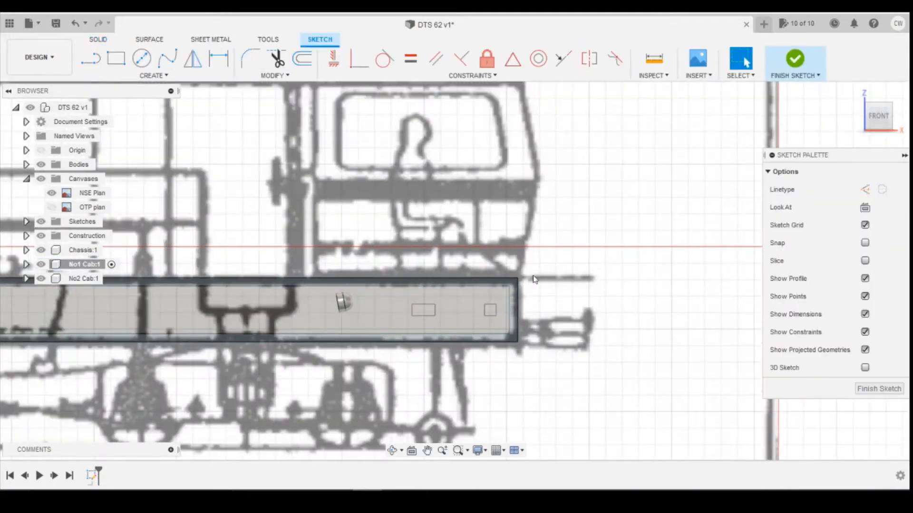
scroll(500, 274, "down", 1)
- Draw the lower front line of the cab, about 6.1 mm long, from the chassis's top end corner to the plan's foremost point
left_click(85, 62)
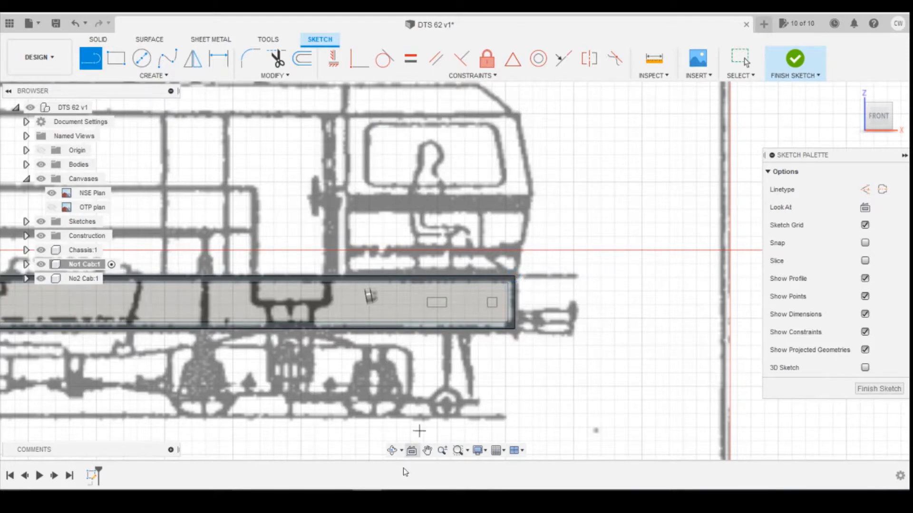
mouse_move(399, 489)
left_click(498, 455)
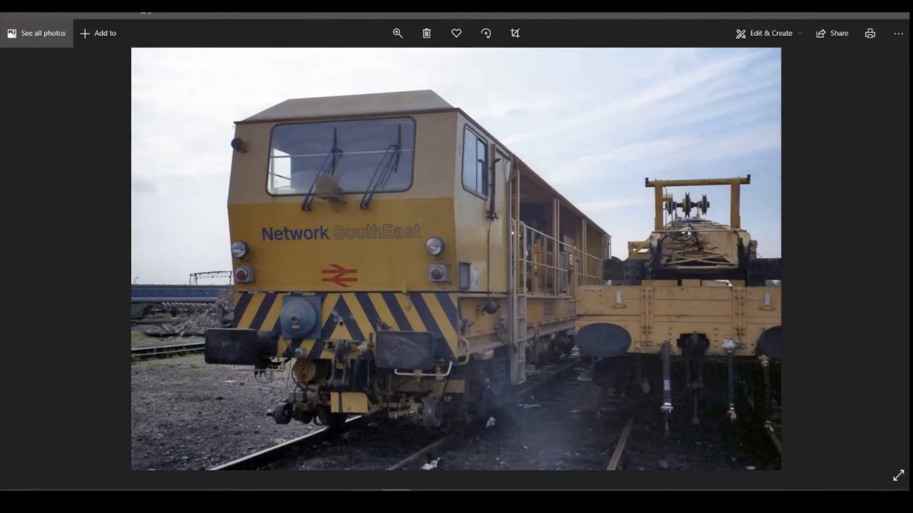
key("alt+Tab")
left_click(515, 275)
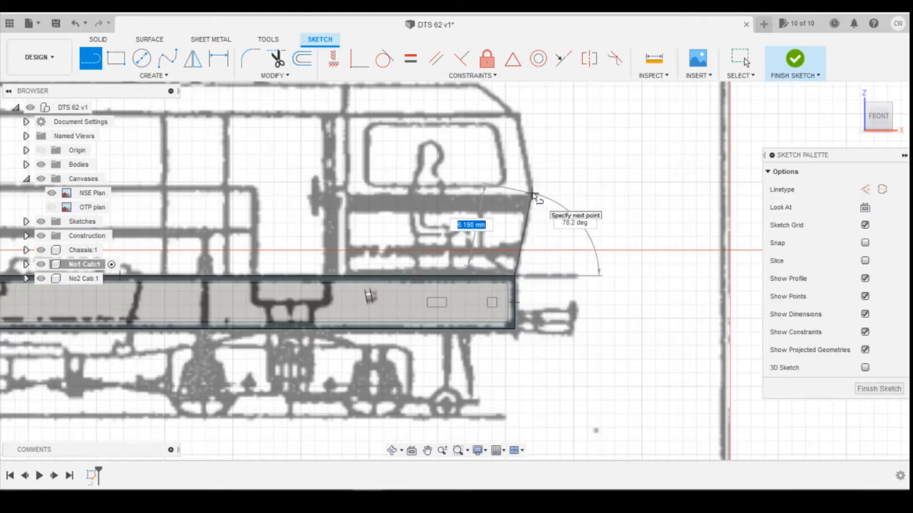
left_click(531, 191)
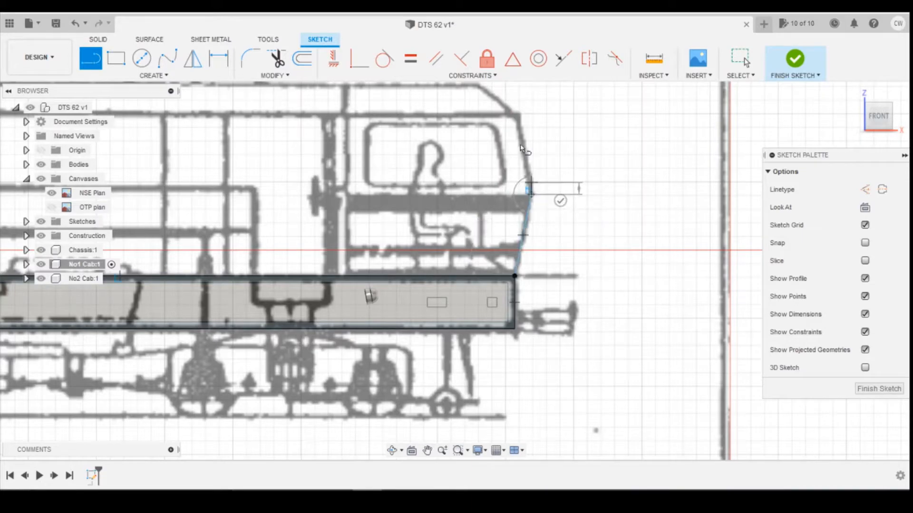
- Check the reference photos and complete the cab outline with the upper front slope, horizontal top edge and vertical rear line down to the chassis
scroll(525, 118, "up", 3)
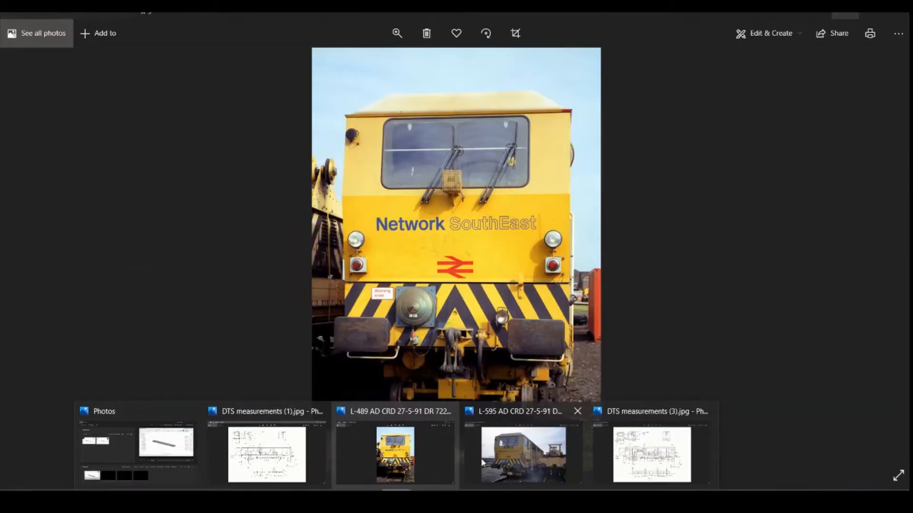
left_click(481, 458)
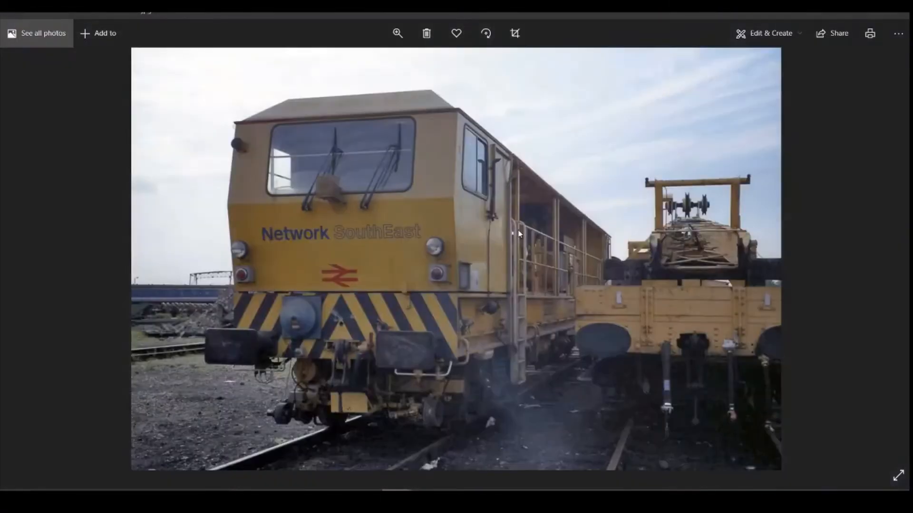
key("Right")
key("Right")
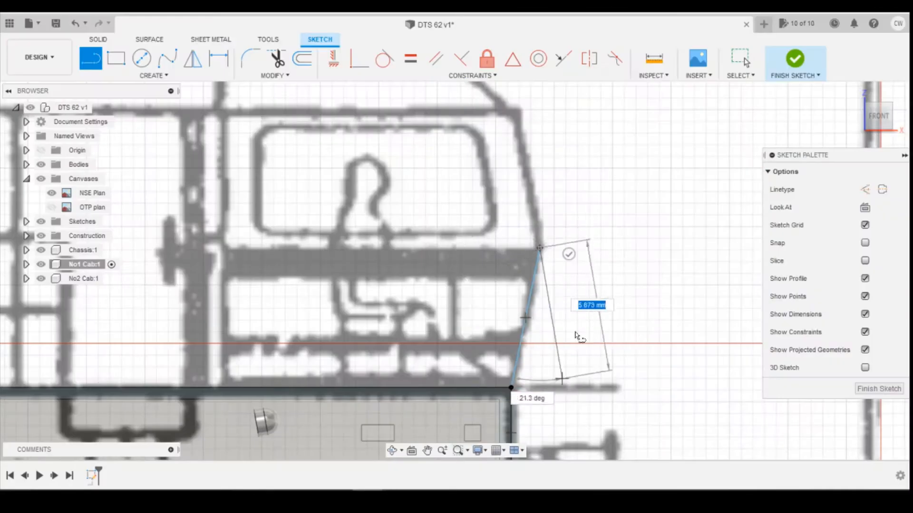
left_click(540, 248)
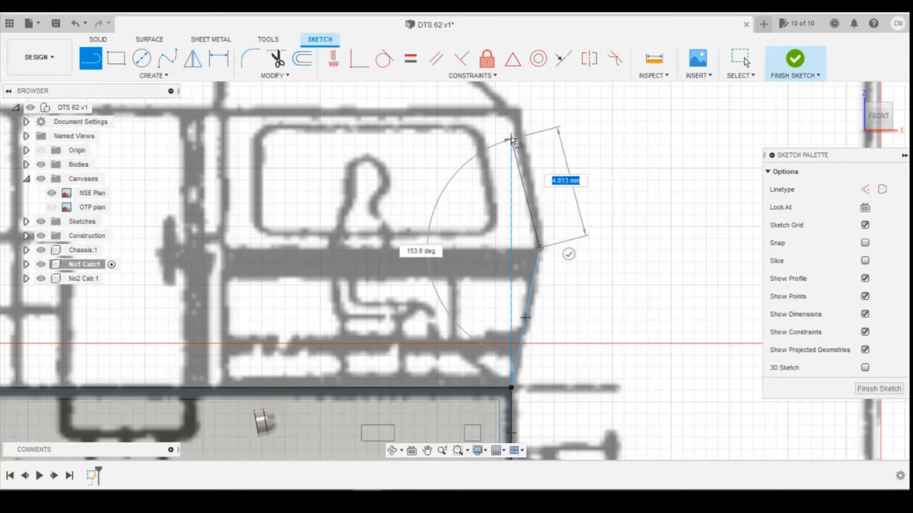
left_click(510, 113)
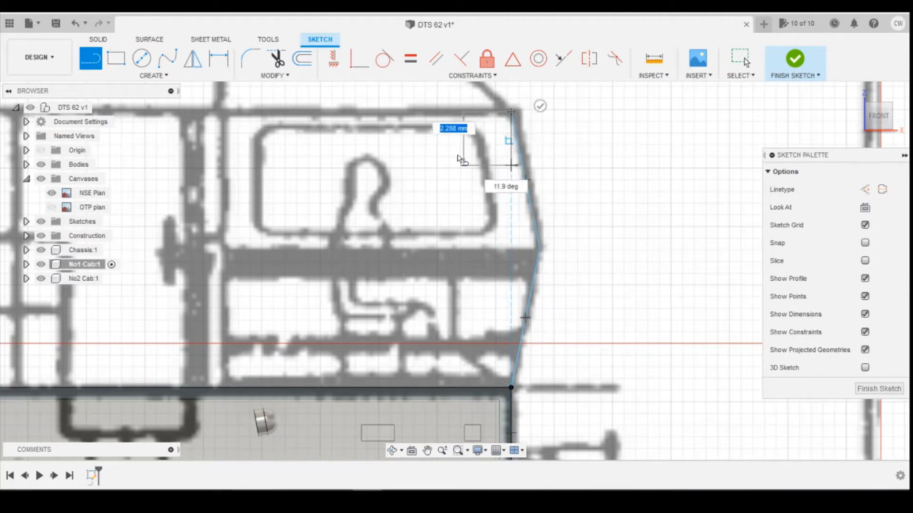
left_click(222, 112)
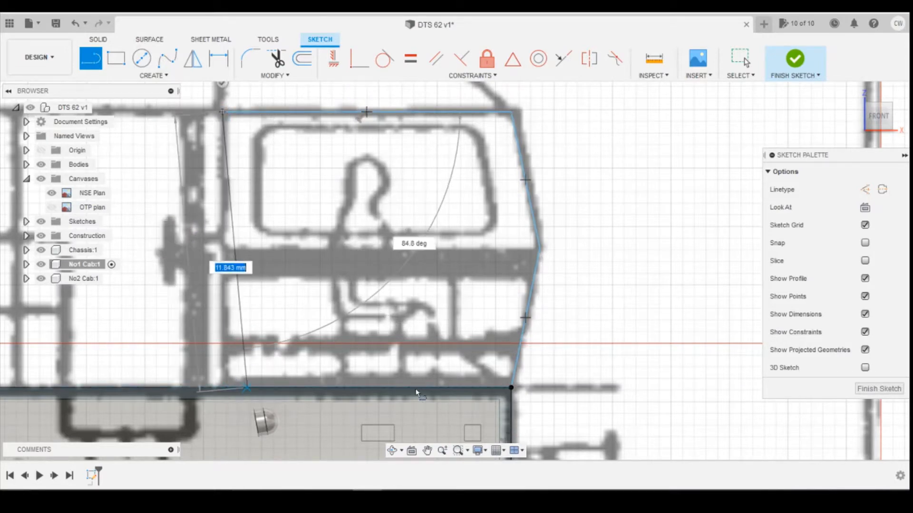
left_click(223, 387)
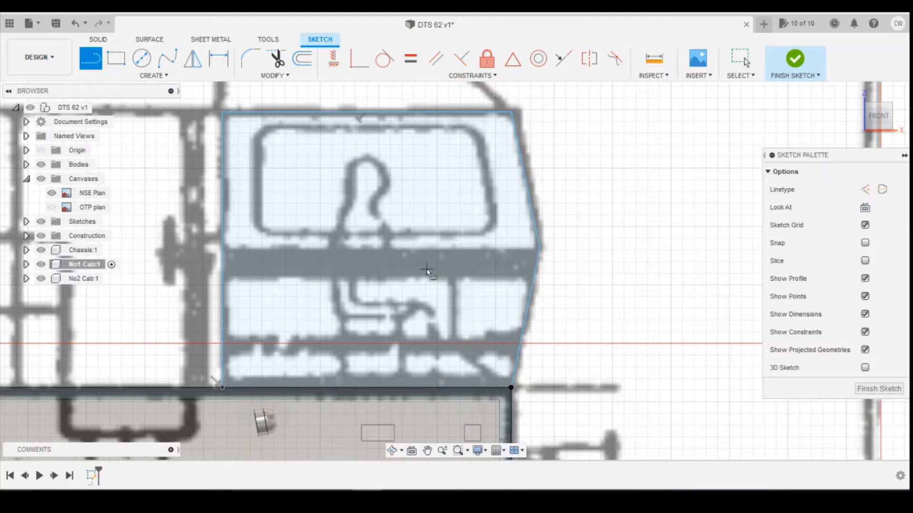
key("Escape")
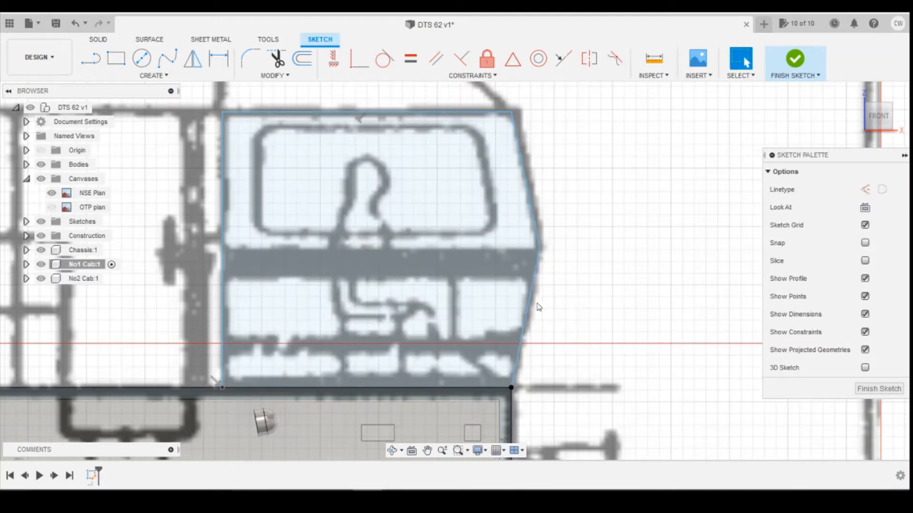
- Dimension the angle between the cab's lower front line and the chassis's top edge, keeping the drawn angle
key("d")
left_click(527, 306)
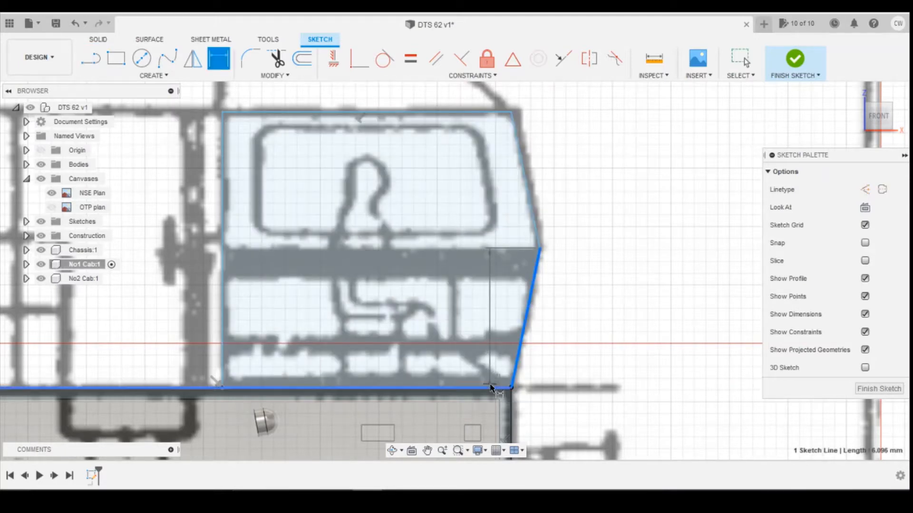
left_click(491, 388)
left_click(495, 359)
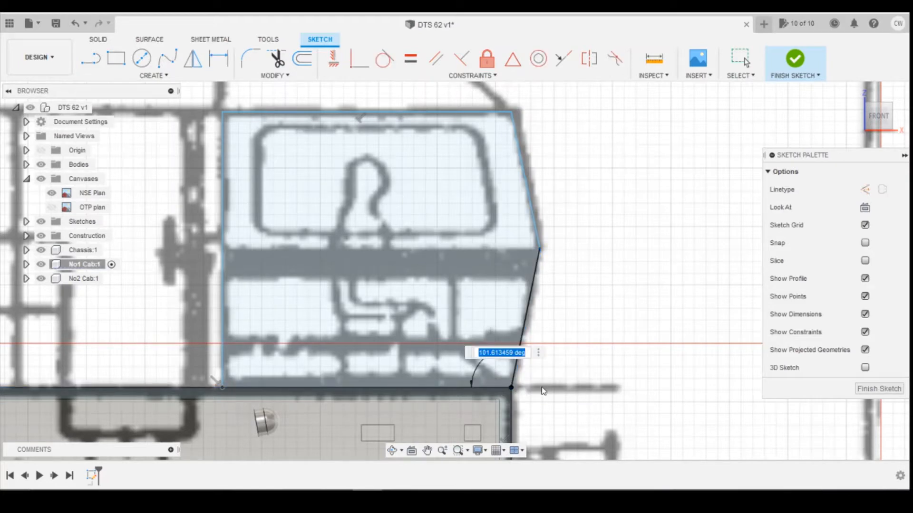
key("Return")
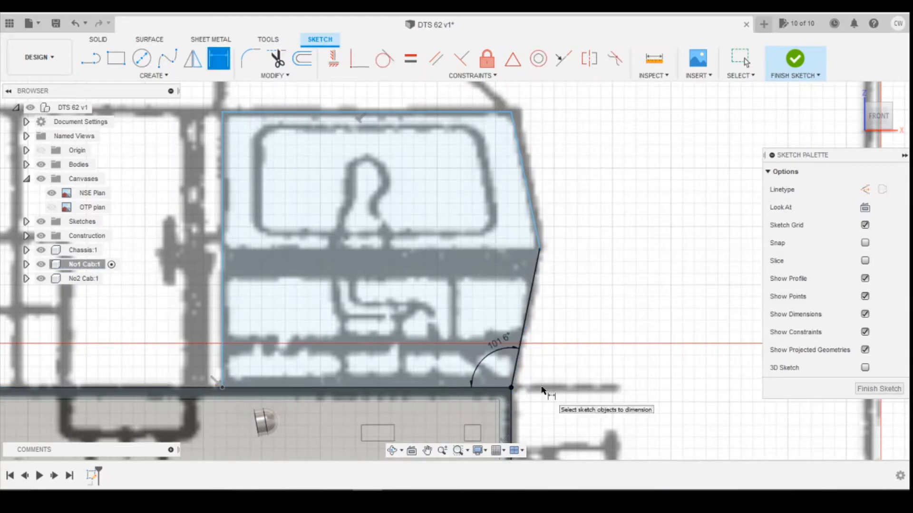
- Dimension the angle between the cab's top edge and its upper front line, keeping the drawn angle
left_click(492, 113)
left_click(520, 152)
left_click(499, 138)
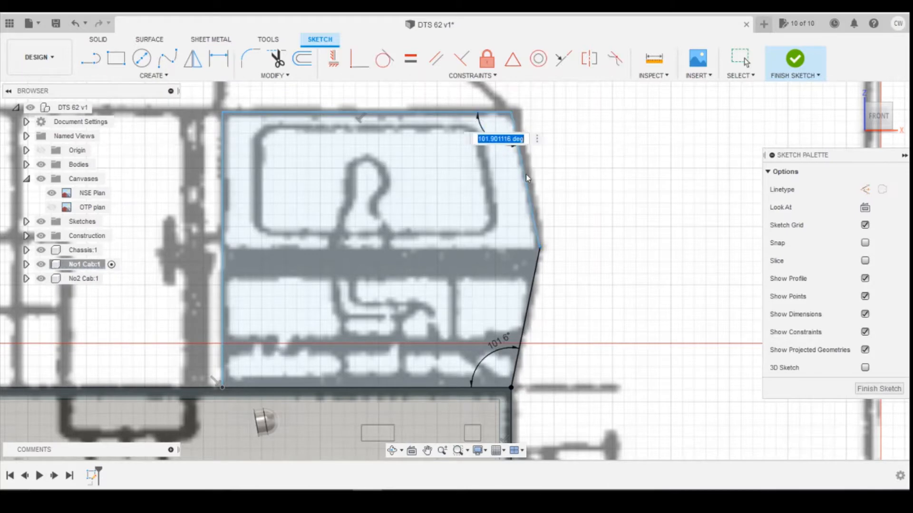
key("Return")
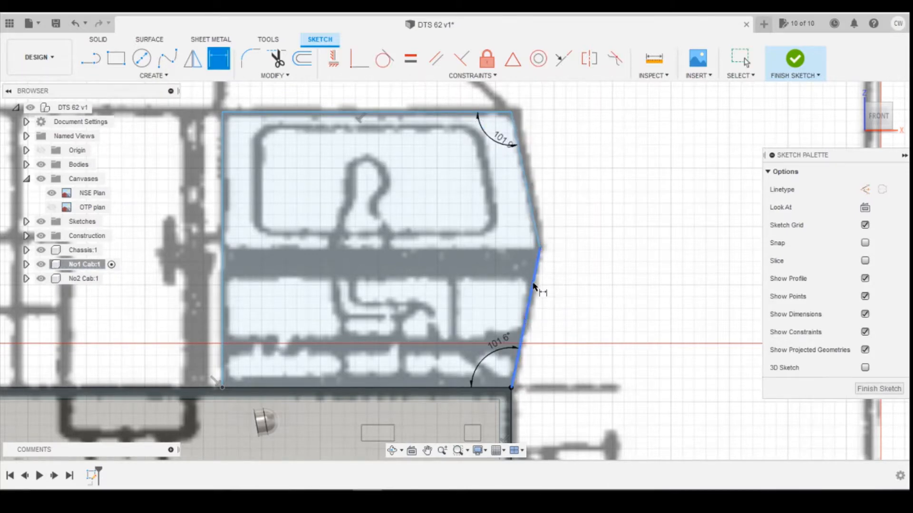
mouse_move(393, 489)
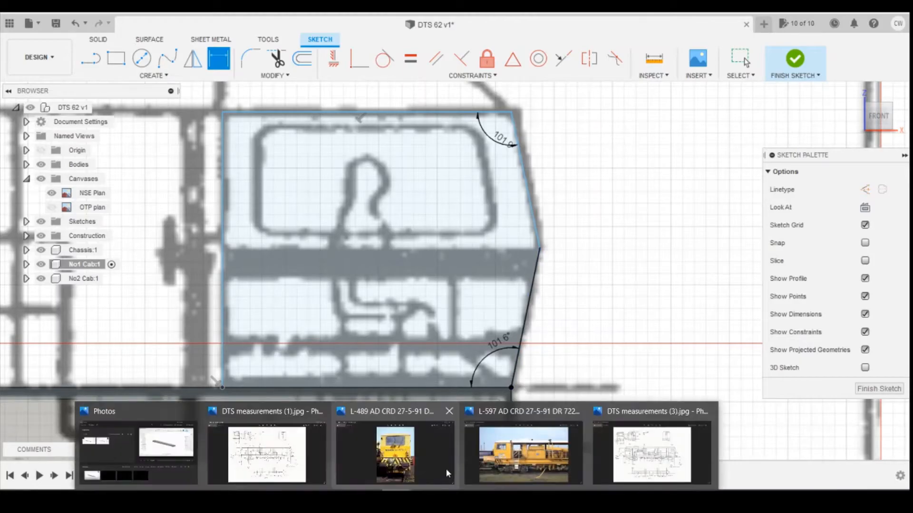
- Check the DTS measurement drawing and place a height dimension on the cab's vertical rear line
left_click(673, 478)
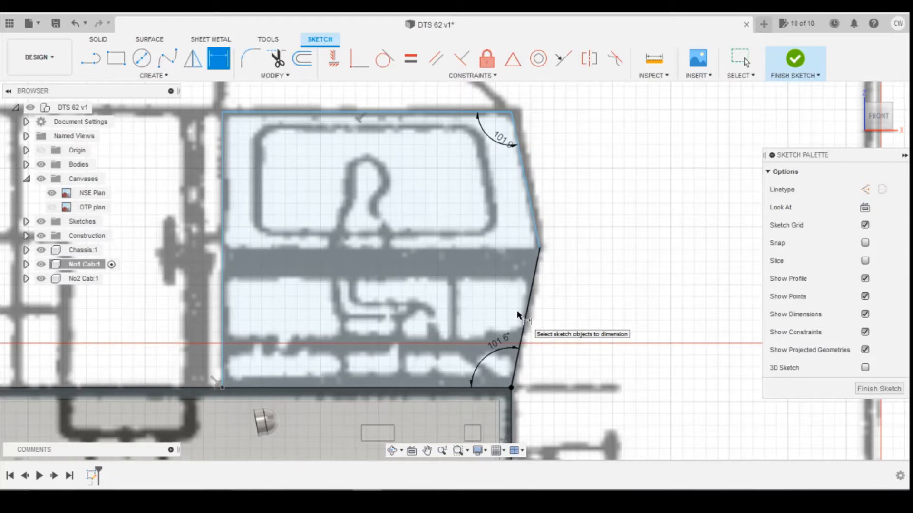
left_click(223, 250)
left_click(170, 255)
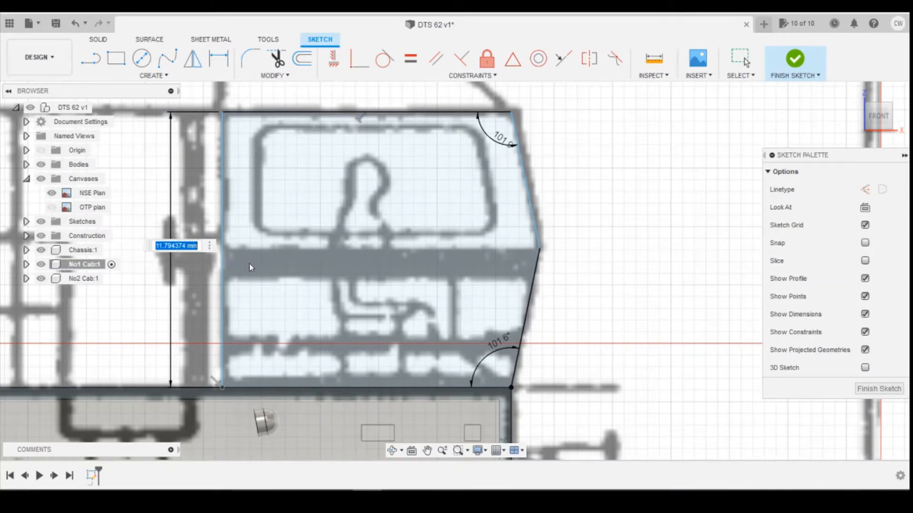
scroll(249, 264, "down", 2)
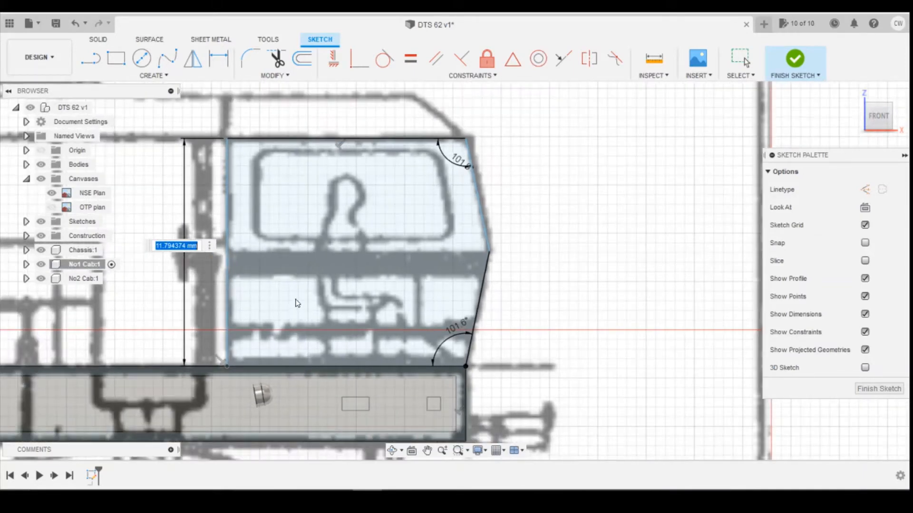
- Look up the cab height on the measurement drawing and convert 70 inches to millimetres in the web browser's unit converter
key("alt+Tab")
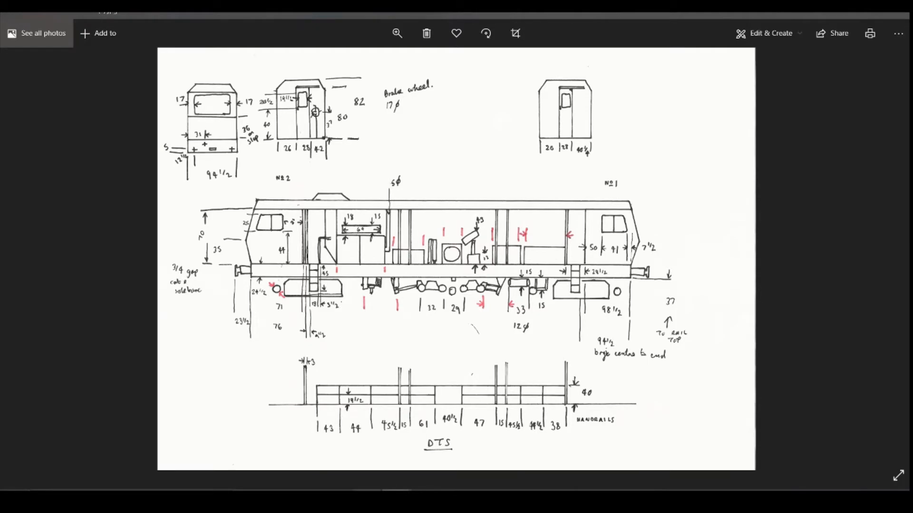
left_click(397, 498)
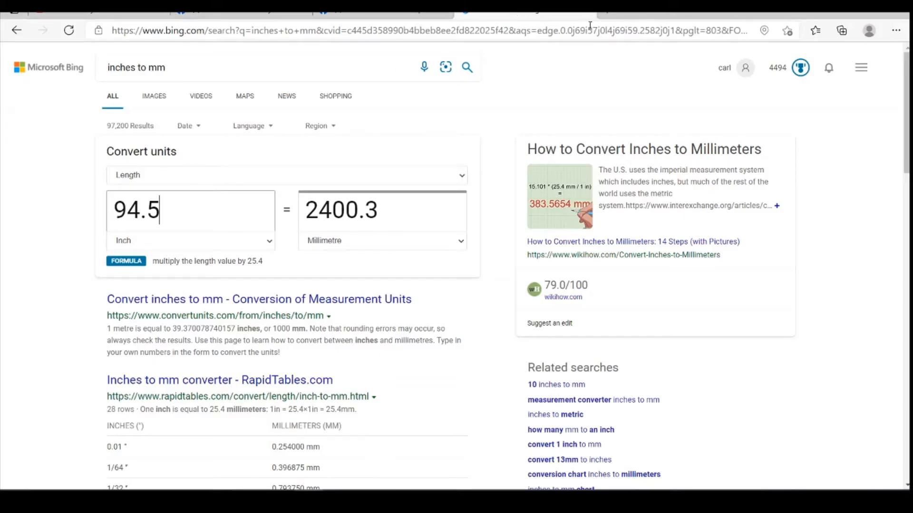
left_click_drag(164, 214, 78, 218)
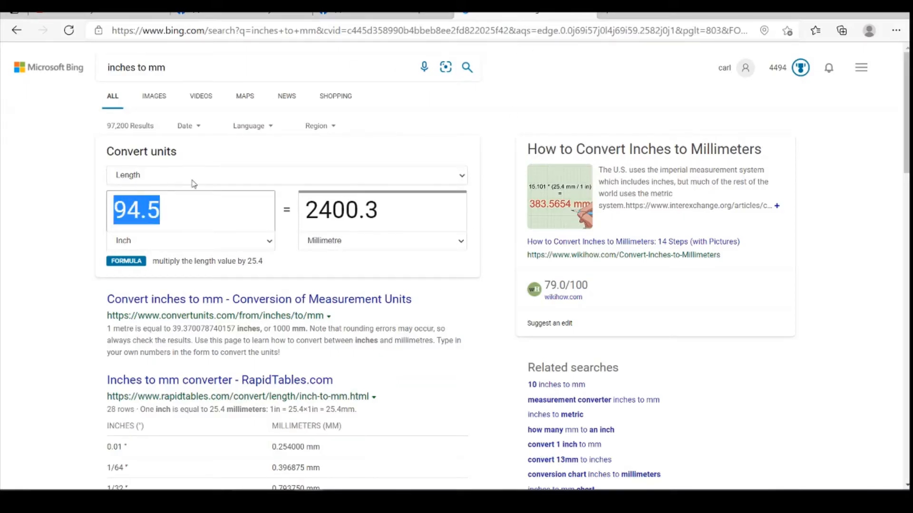
type("70")
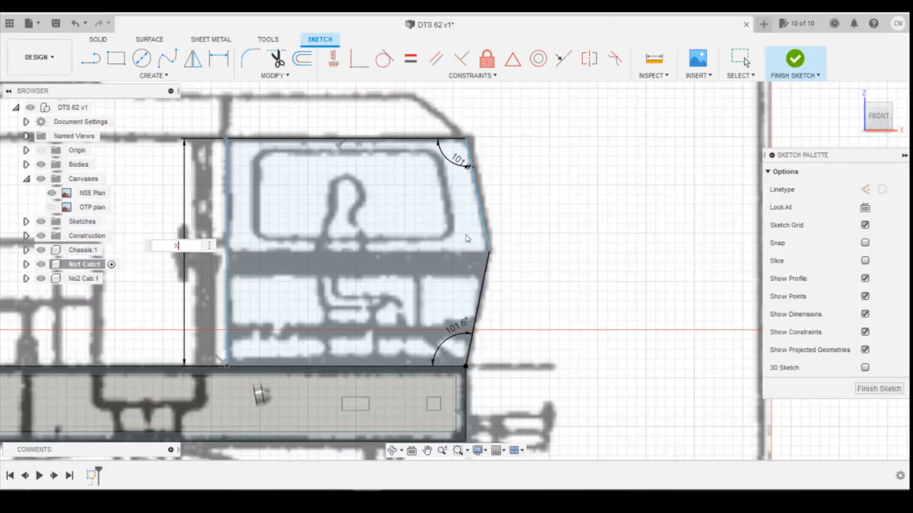
- Back in Fusion 360, set the cab's height dimension to 1778/148 mm
type("1")
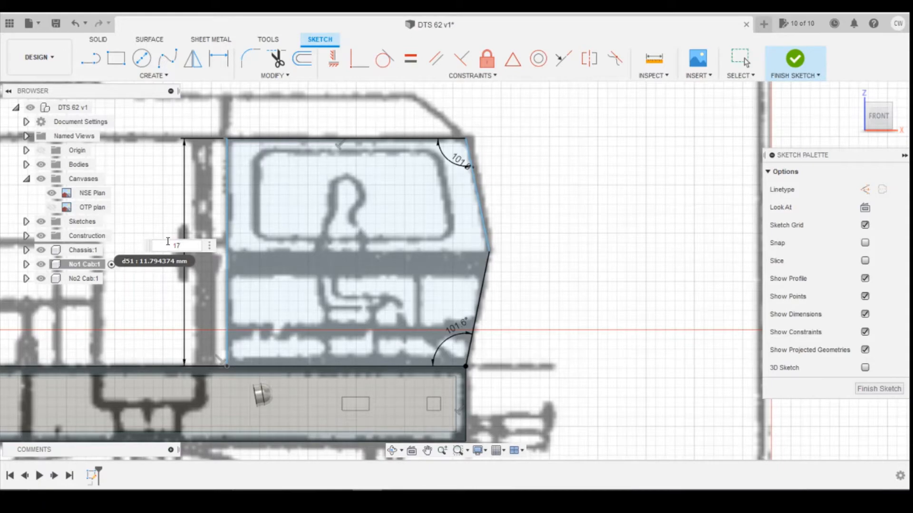
type("7")
key("Return")
key("alt+Tab")
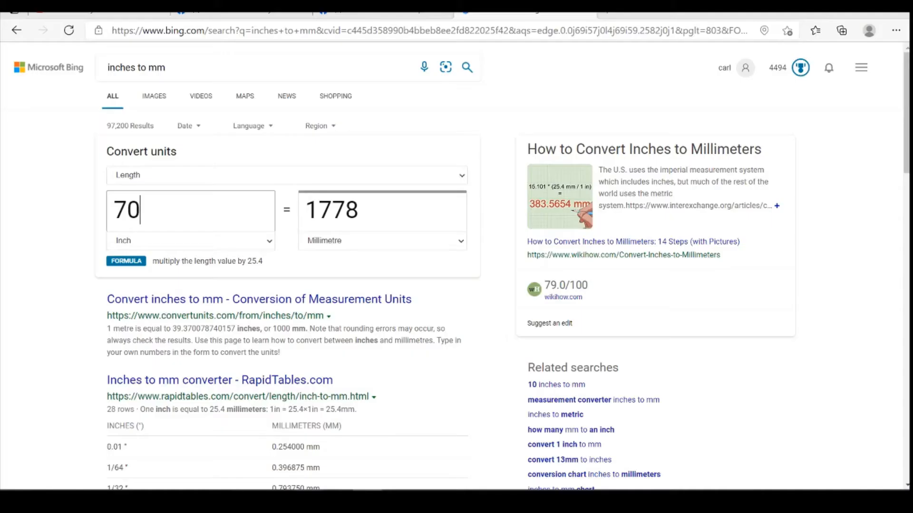
key("alt+Tab")
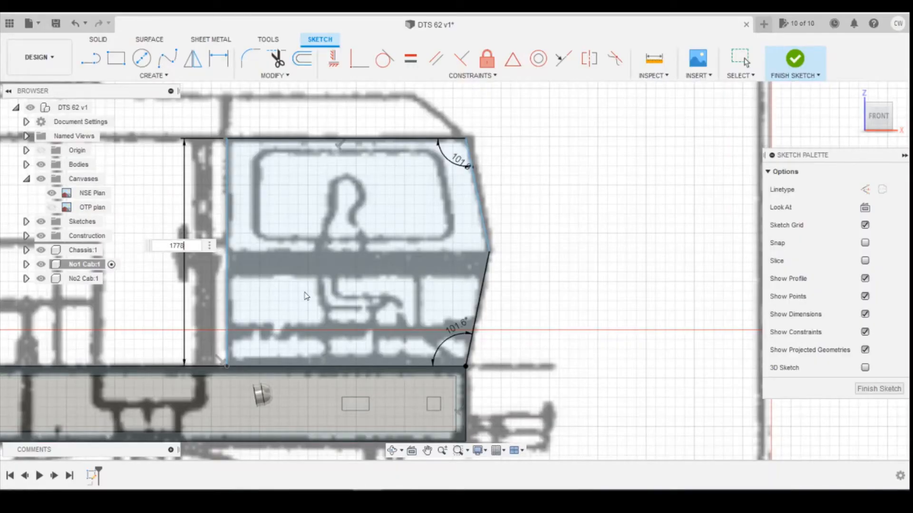
type("78/148")
key("Return")
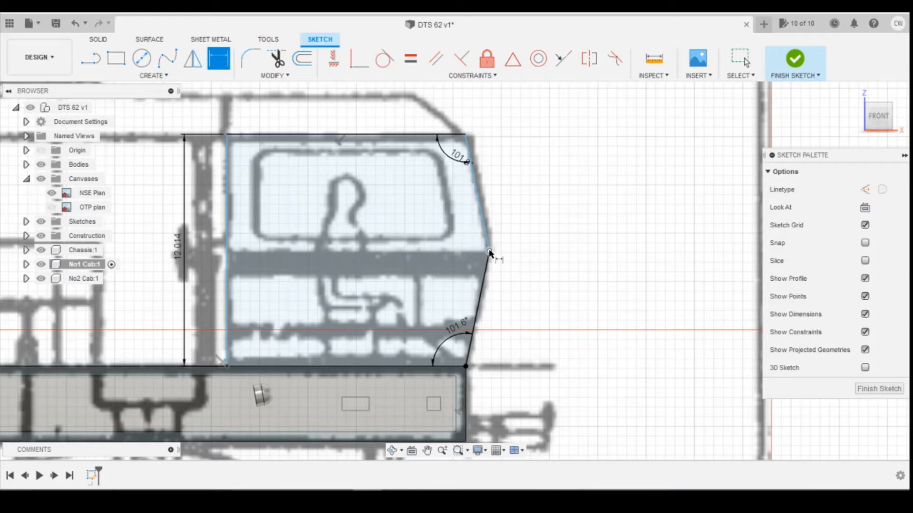
- Draw a horizontal construction line from the cab's rear line across the profile to just beyond the foremost corner
key("l")
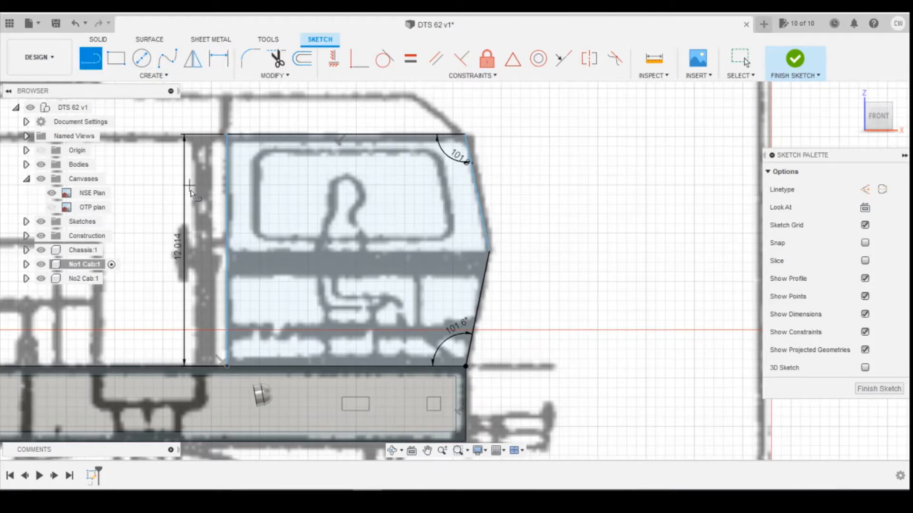
left_click(226, 251)
left_click(865, 190)
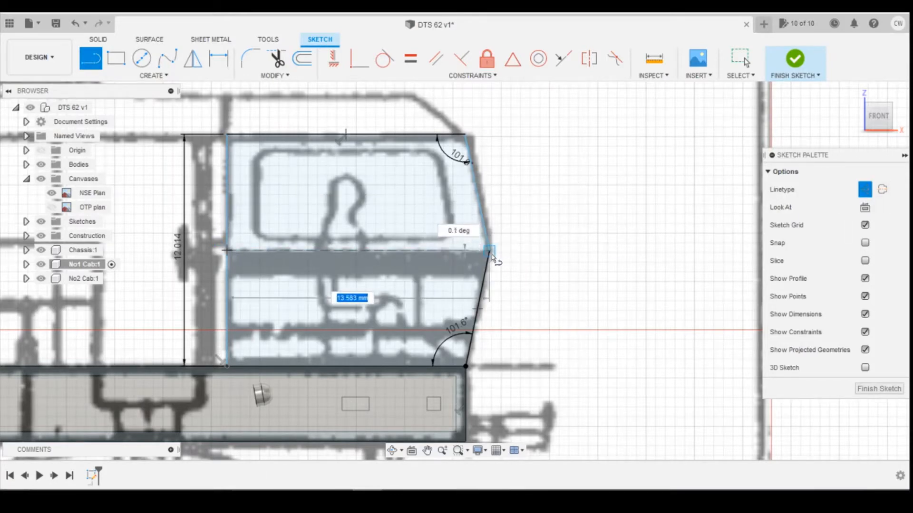
scroll(489, 254, "up", 5)
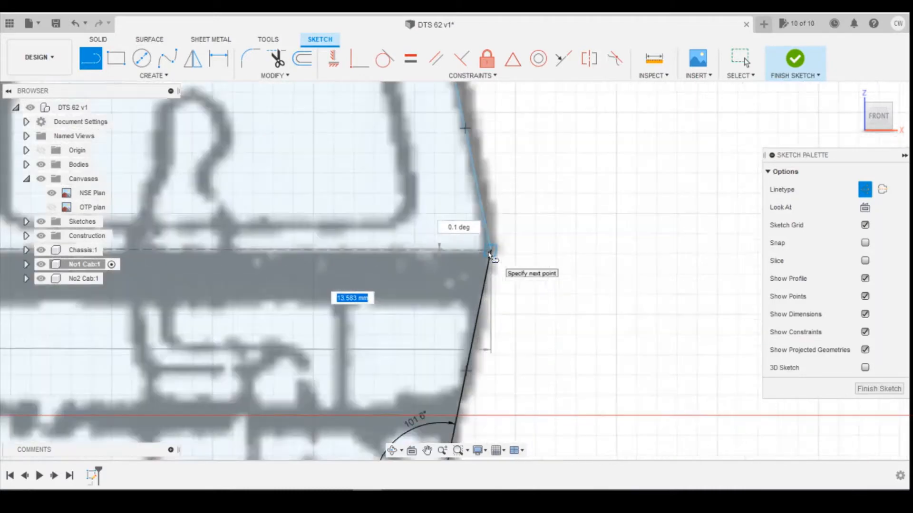
scroll(487, 249, "up", 3)
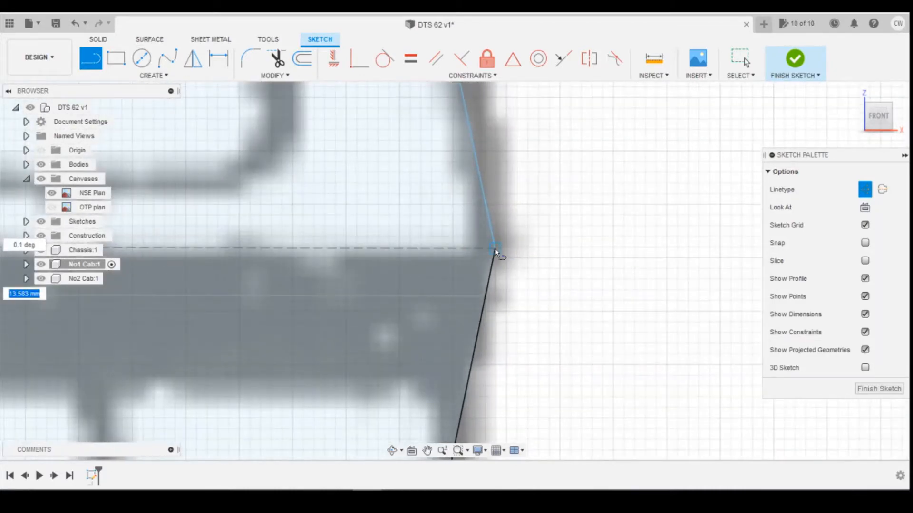
scroll(480, 243, "down", 5)
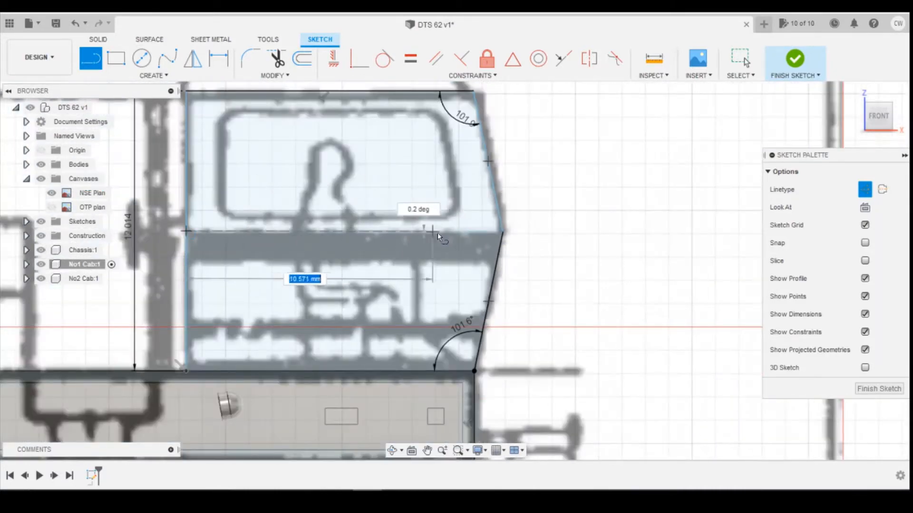
scroll(244, 230, "up", 5)
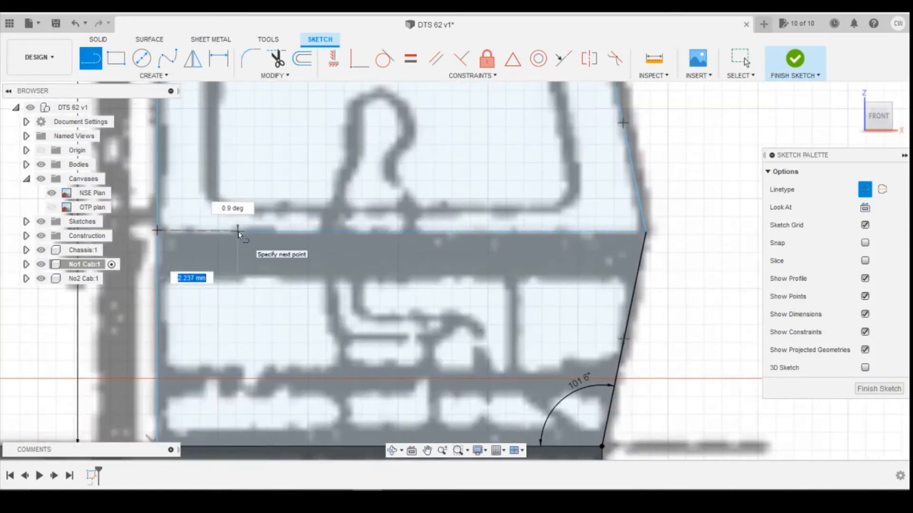
scroll(252, 220, "down", 3)
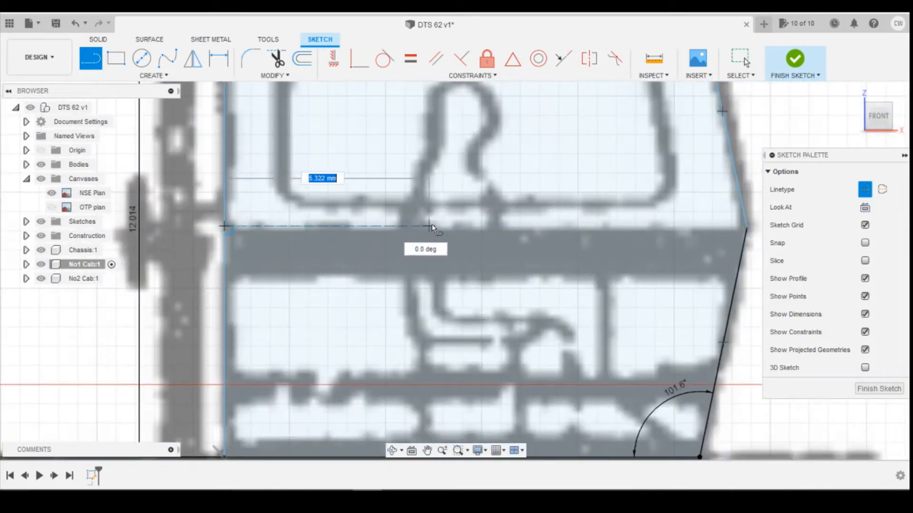
scroll(469, 229, "up", 3)
scroll(442, 219, "down", 5)
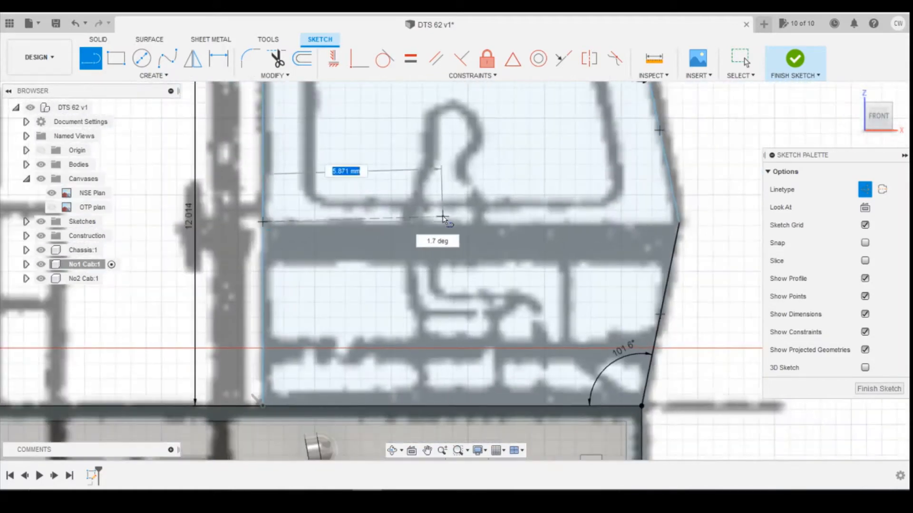
left_click(732, 223)
scroll(729, 228, "up", 2)
key("Escape")
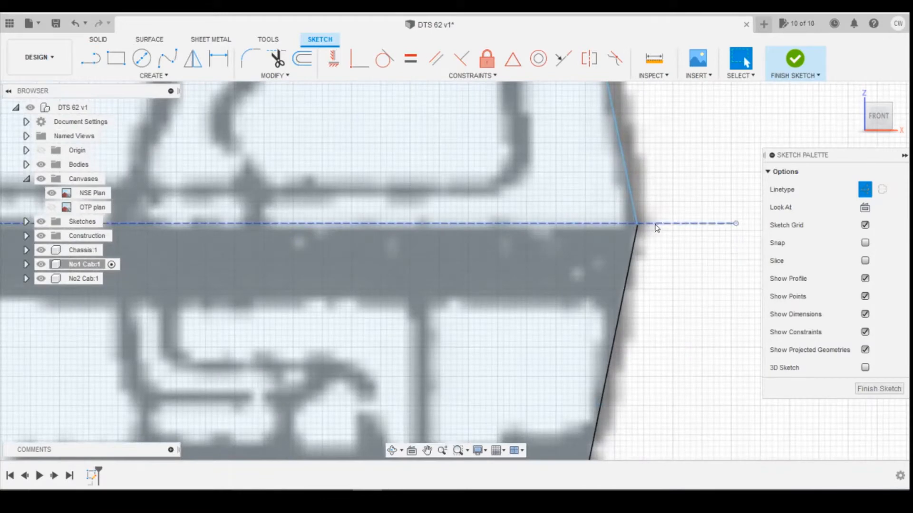
- Constrain the construction line coincident with the cab's foremost corner, and switch the line type back to normal
left_click(359, 58)
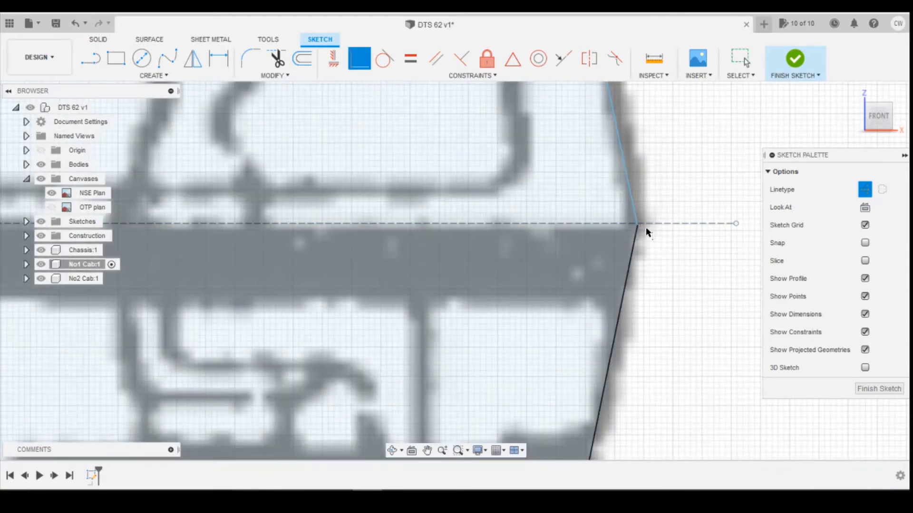
left_click(643, 222)
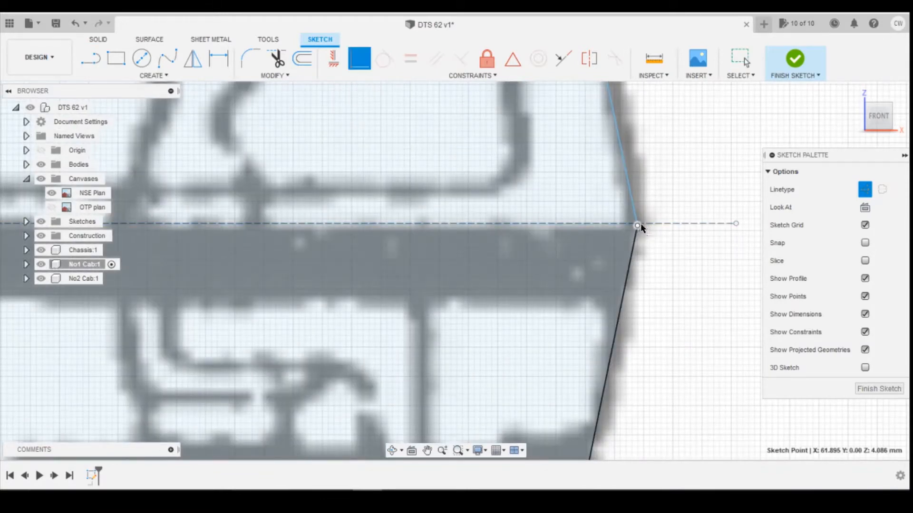
left_click(648, 228)
scroll(646, 240, "down", 5)
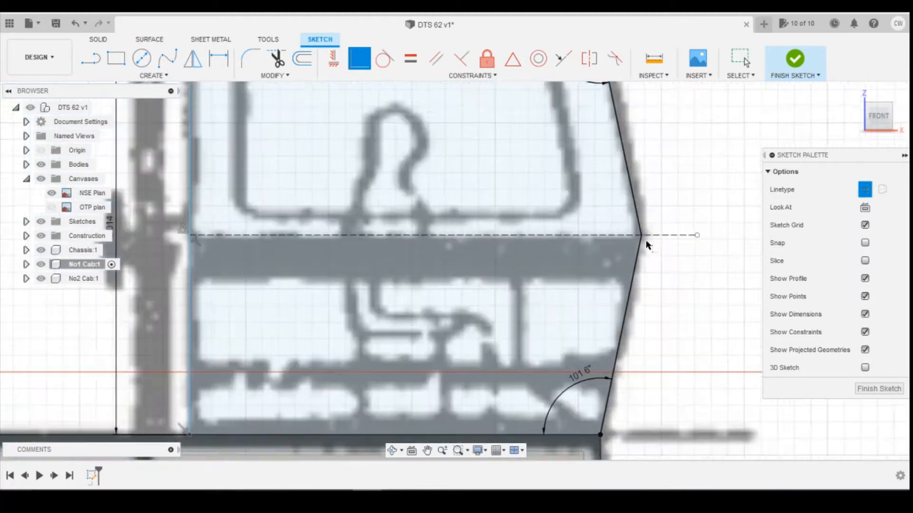
scroll(641, 226, "up", 3)
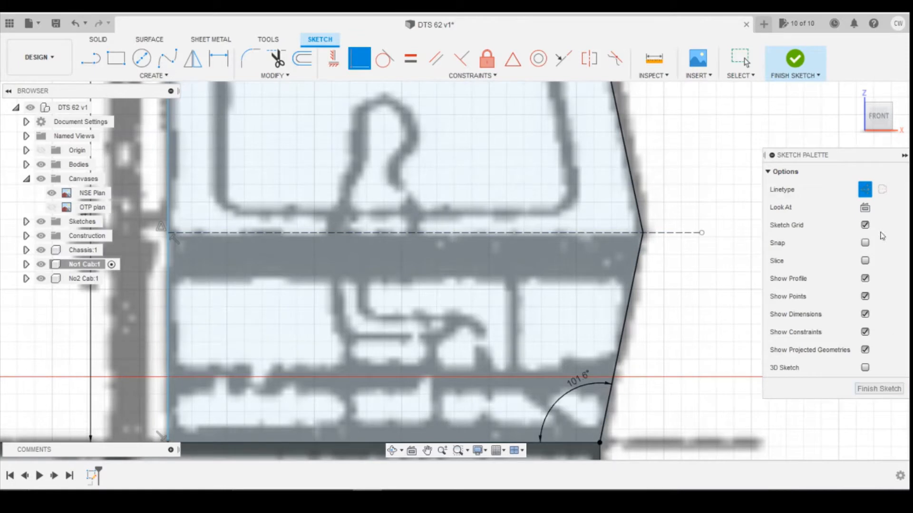
left_click(863, 195)
scroll(741, 213, "down", 3)
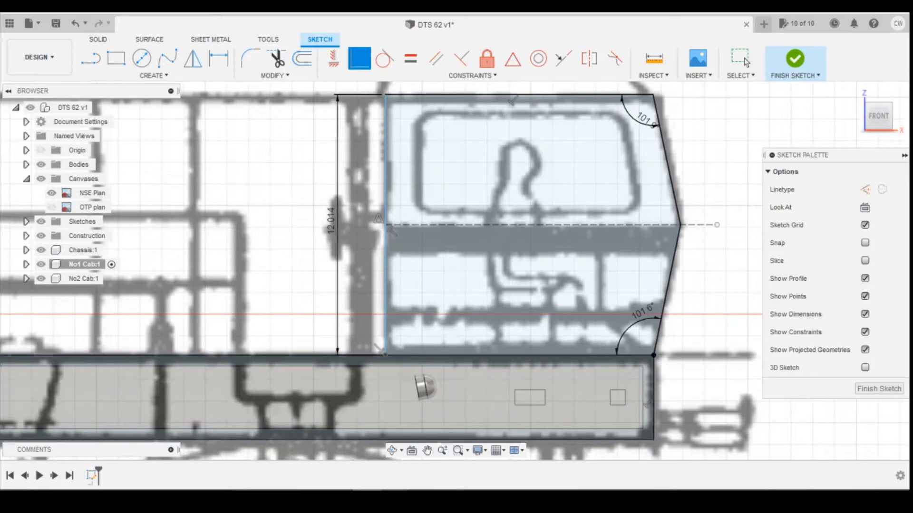
- Check the No1 cab's length on the measurement drawing and convert 98.5 inches to millimetres in the browser
left_click(656, 451)
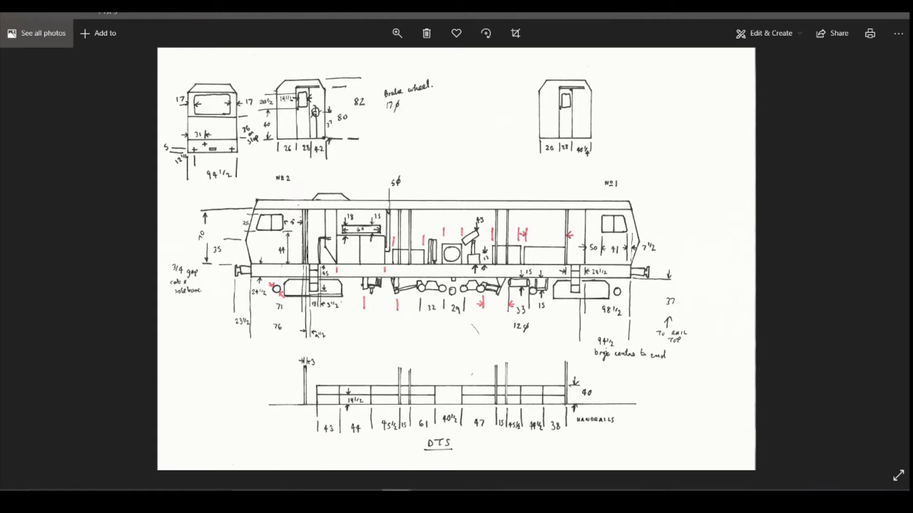
left_click(304, 451)
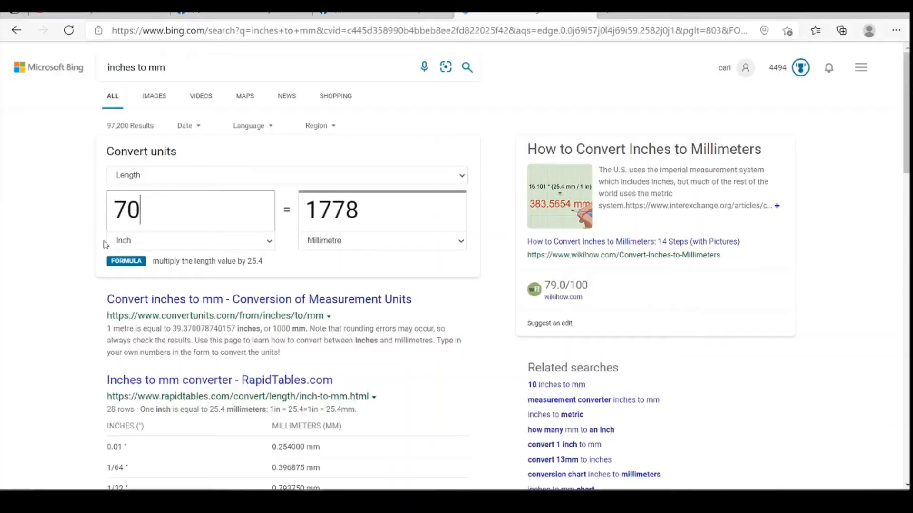
type("98.5")
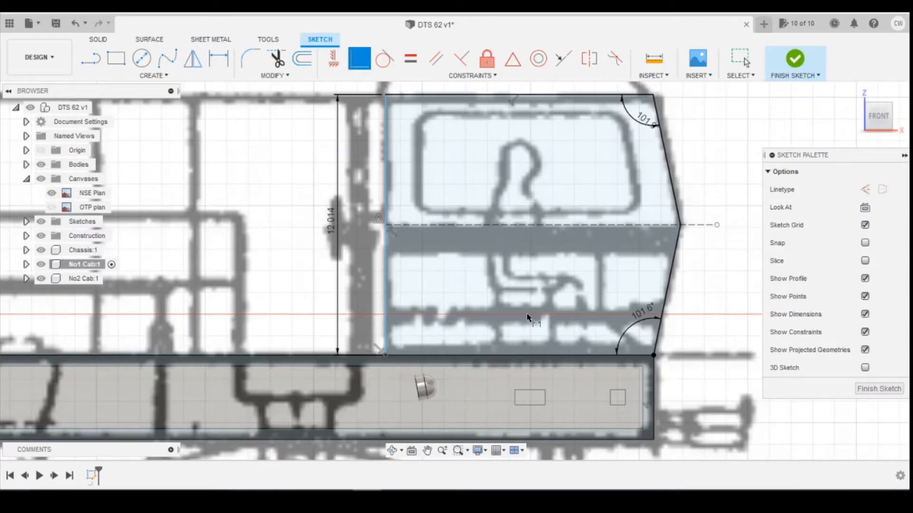
key("p")
left_click(524, 360)
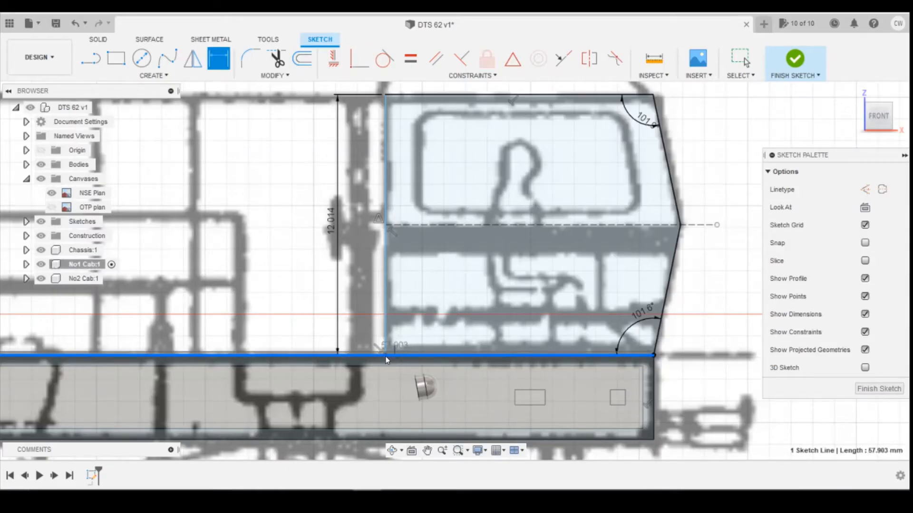
key("Escape")
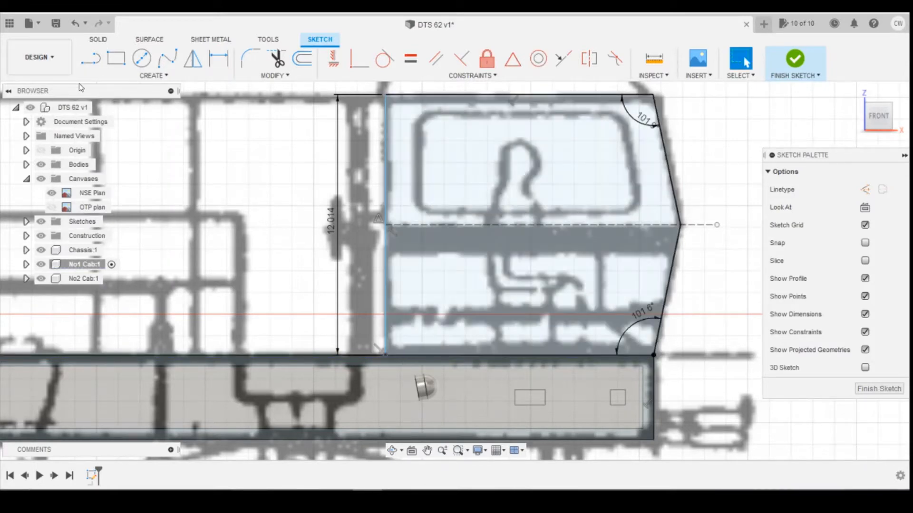
- Draw the cab's base line along the chassis top from the rear line's lower end to the chassis's end corner
key("l")
left_click(386, 355)
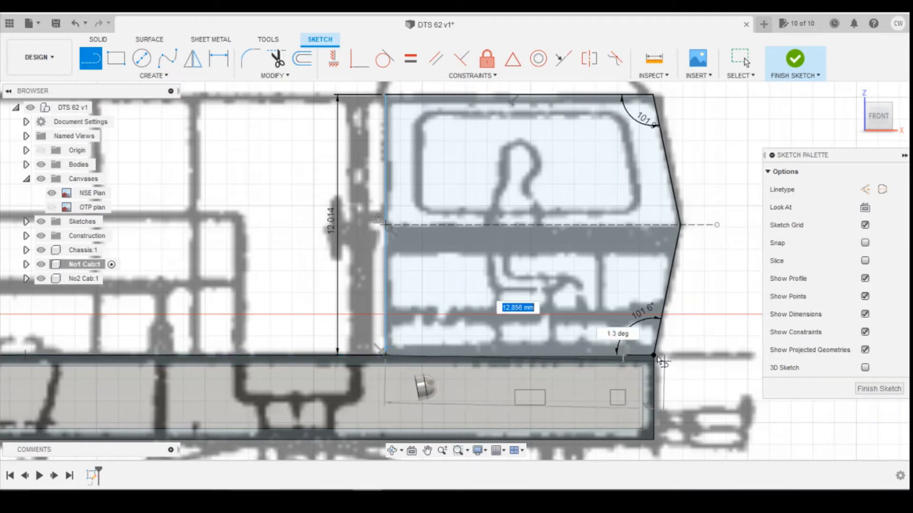
left_click(653, 356)
key("Escape")
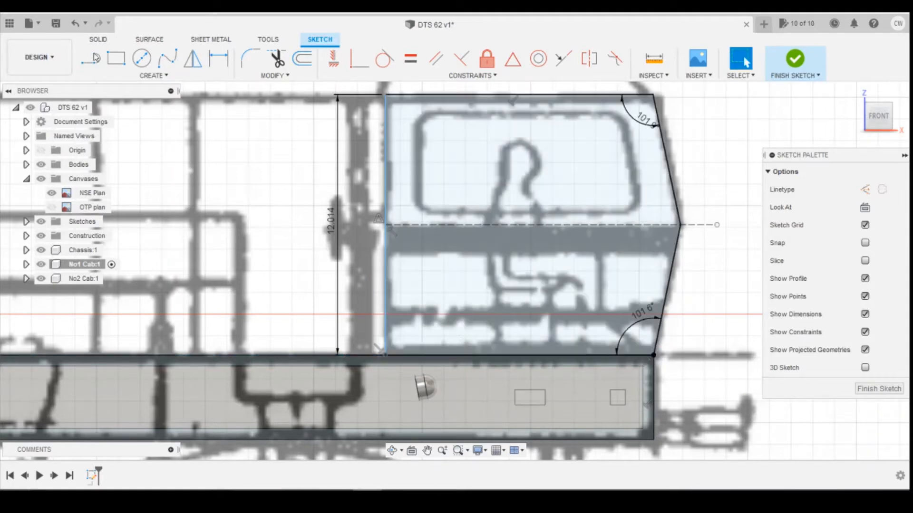
- Dimension the cab's base line to 16.905 mm, using the converted prototype length rounded to 2502 mm and divided by the model scale
key("d")
left_click(506, 355)
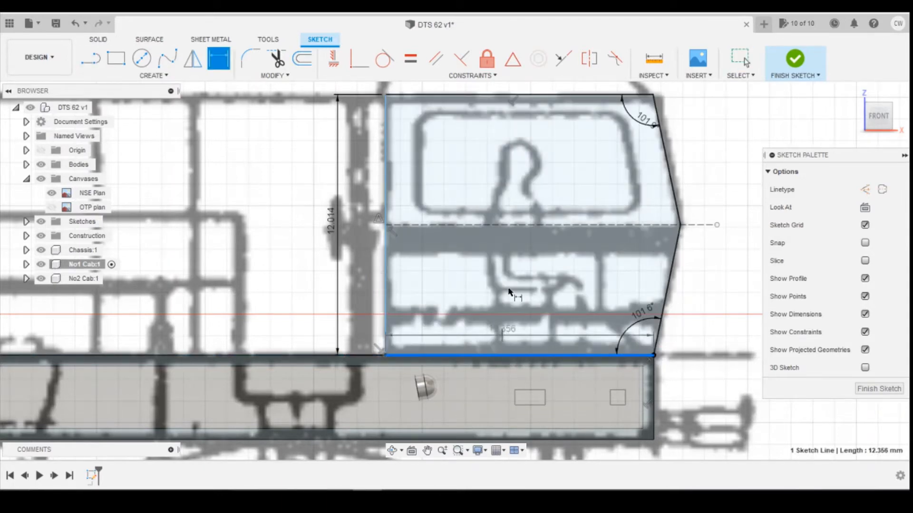
left_click(547, 289)
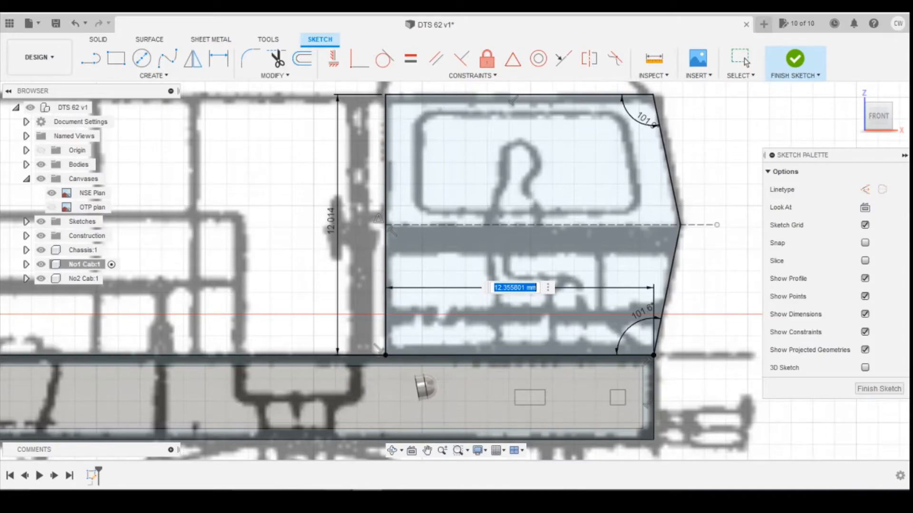
key("alt+Tab")
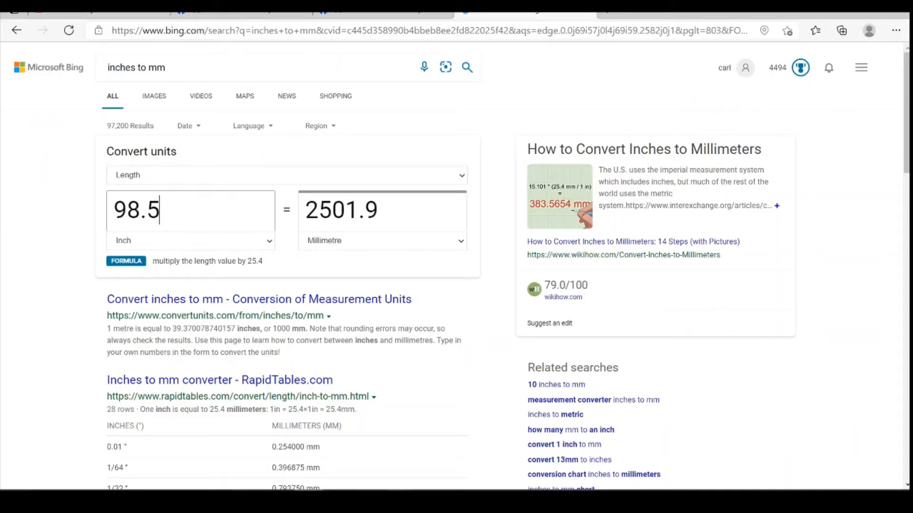
key("alt+Tab")
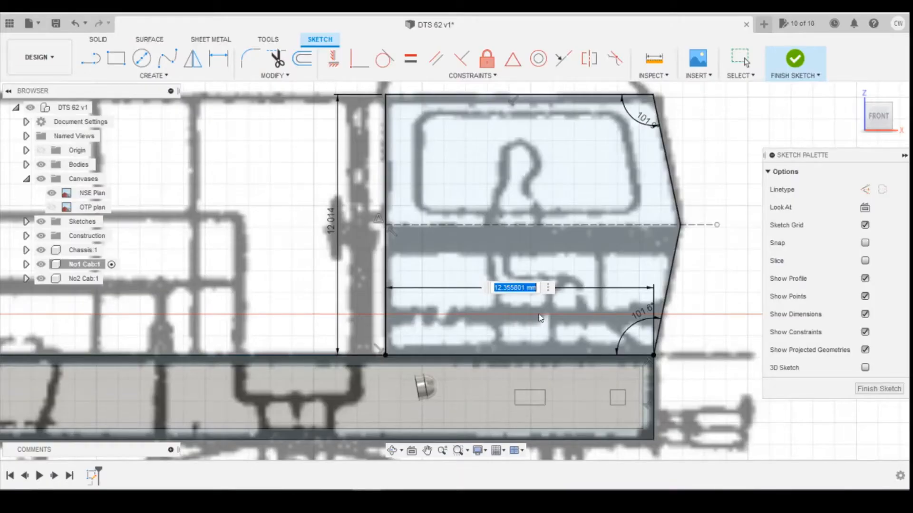
type("20")
key("alt+Tab")
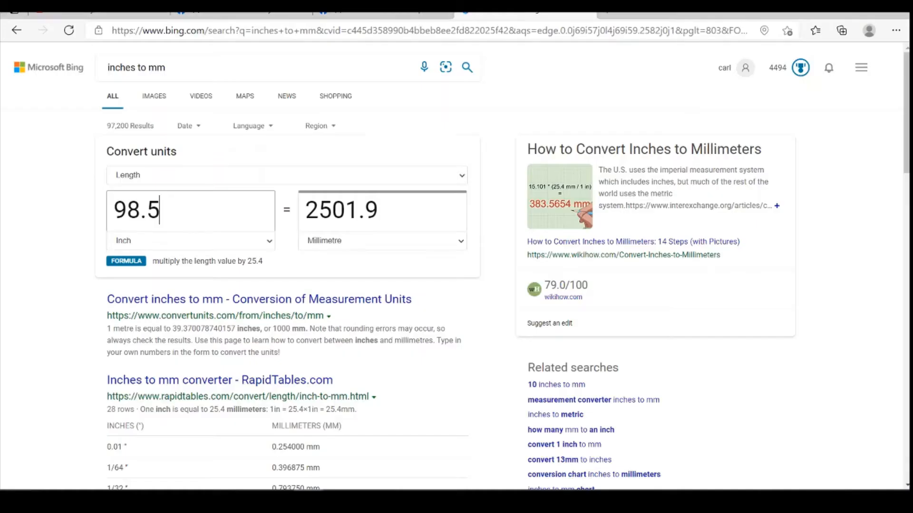
key("alt+Tab")
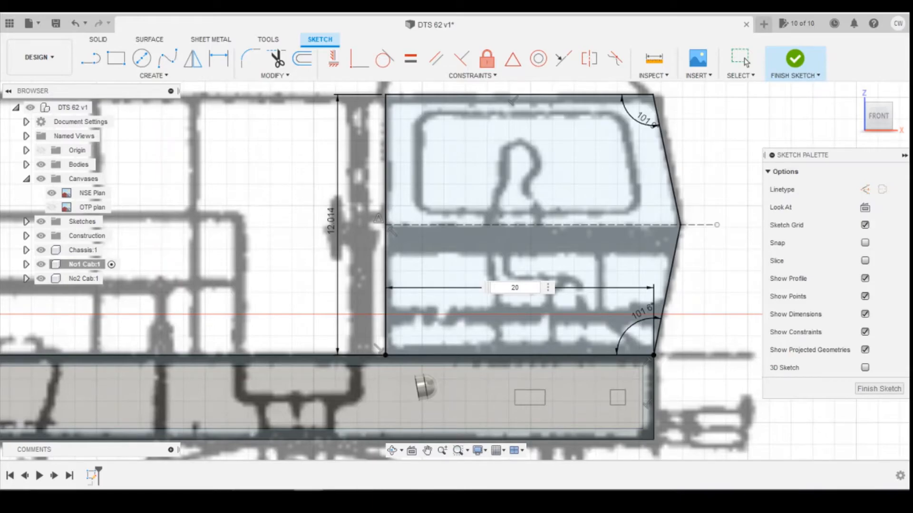
key("alt+Tab")
key("alt+Tab")
double_click(518, 288)
type("2502/140")
key("Return")
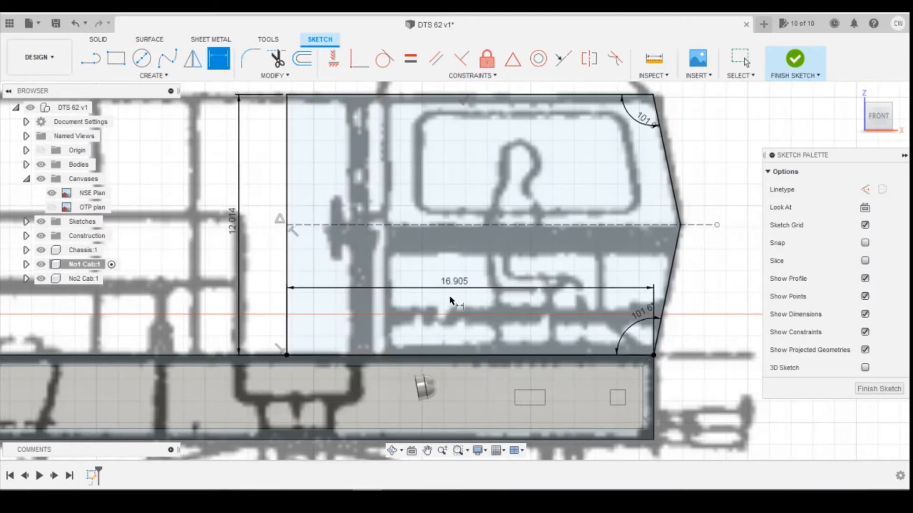
- Compare the dimensioned No1 cab profile with the cab outlines and door area across the whole NSE plan
scroll(462, 218, "down", 2)
scroll(461, 212, "down", 5)
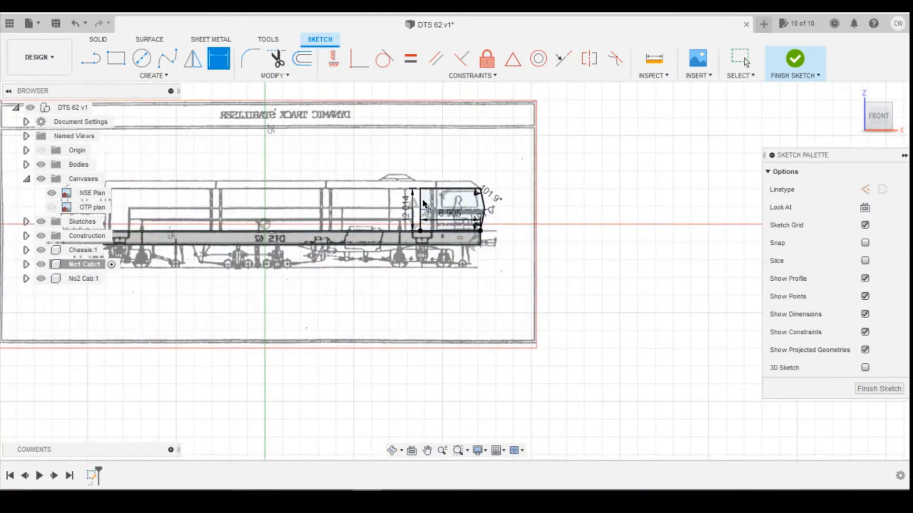
scroll(437, 221, "down", 2)
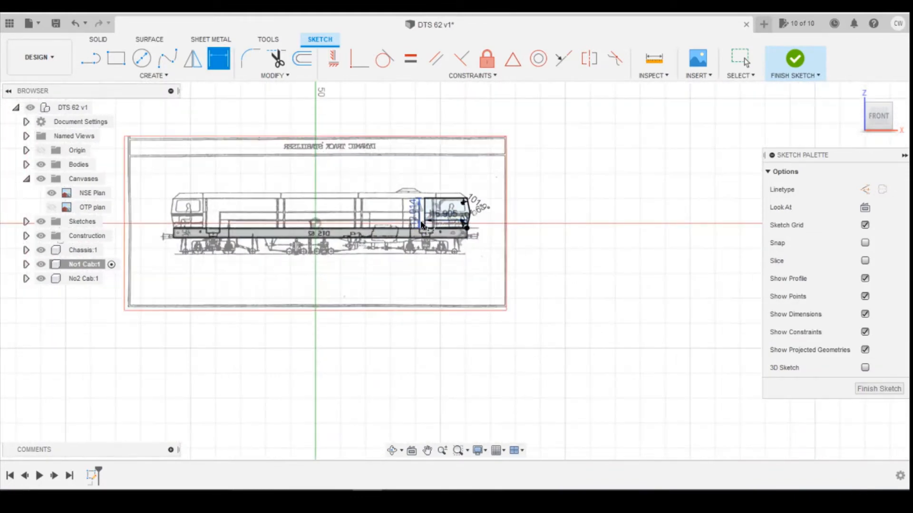
scroll(468, 209, "up", 1)
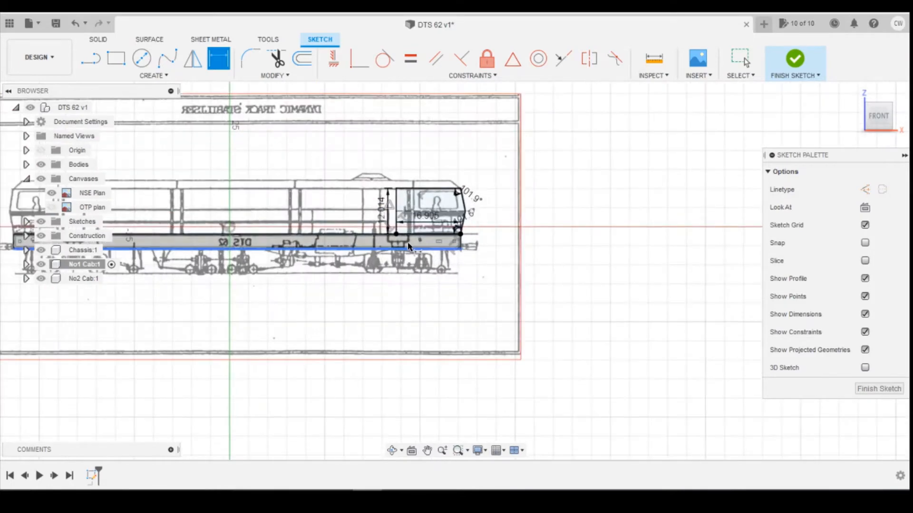
scroll(409, 264, "down", 1)
scroll(413, 266, "up", 2)
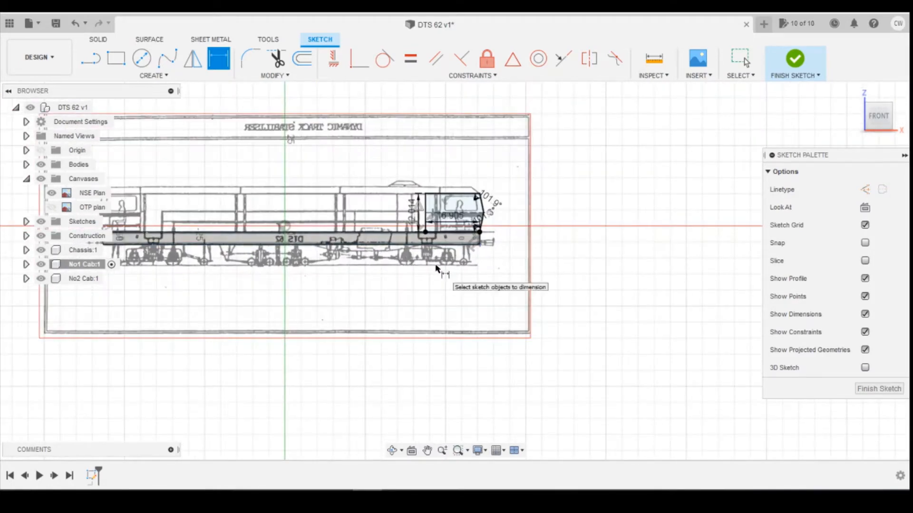
scroll(435, 266, "down", 1)
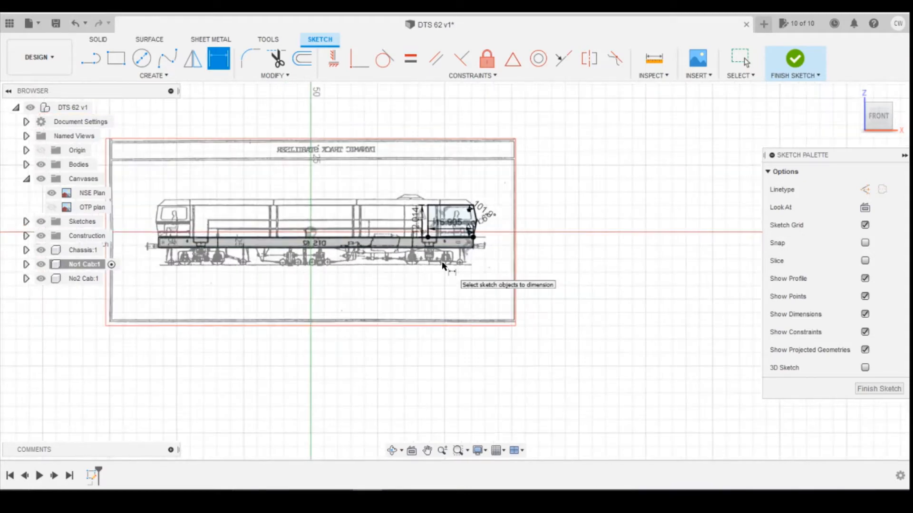
scroll(441, 264, "up", 2)
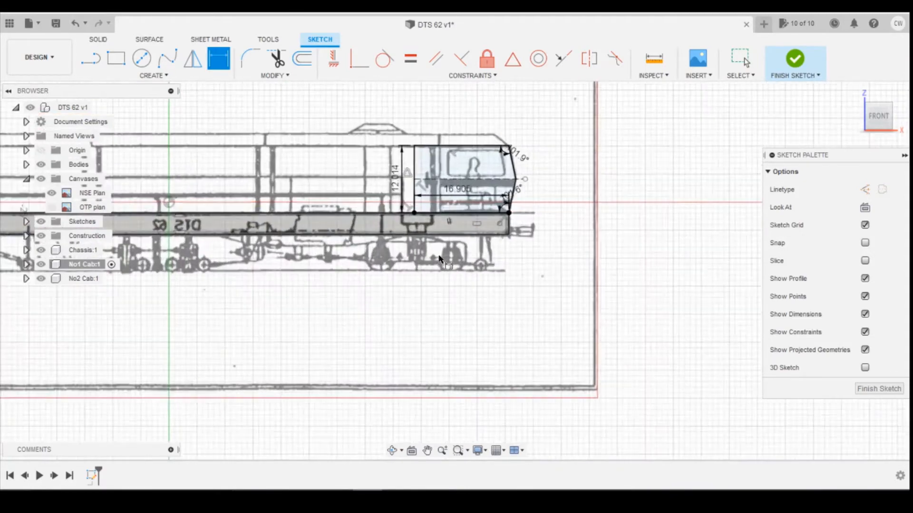
scroll(439, 262, "down", 1)
scroll(439, 258, "down", 1)
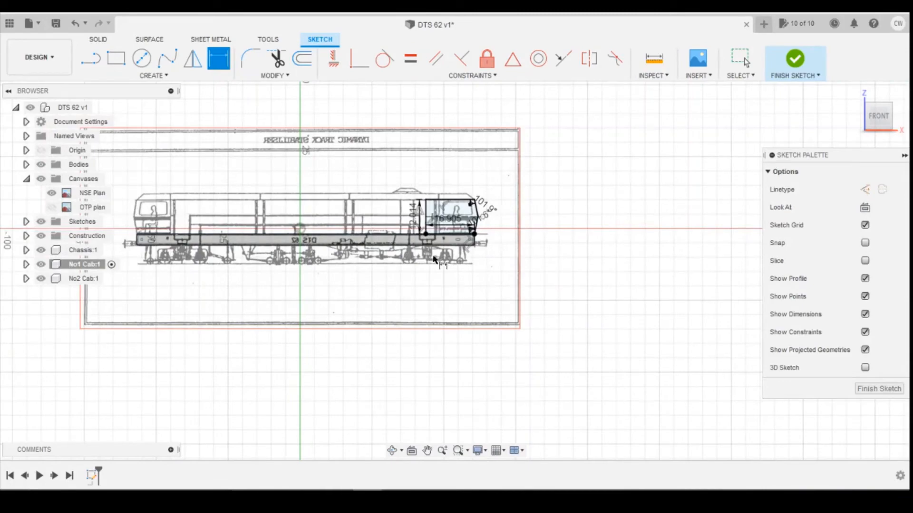
scroll(433, 258, "up", 4)
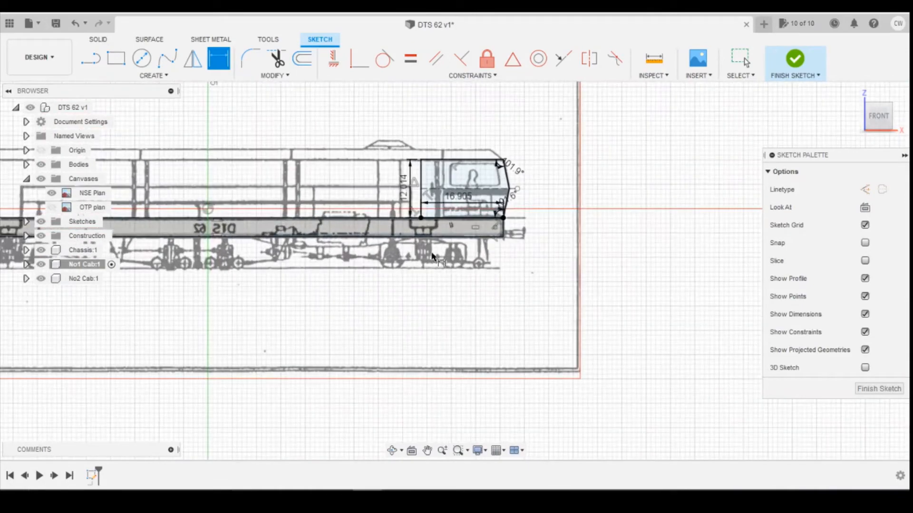
scroll(433, 258, "down", 1)
scroll(433, 260, "up", 3)
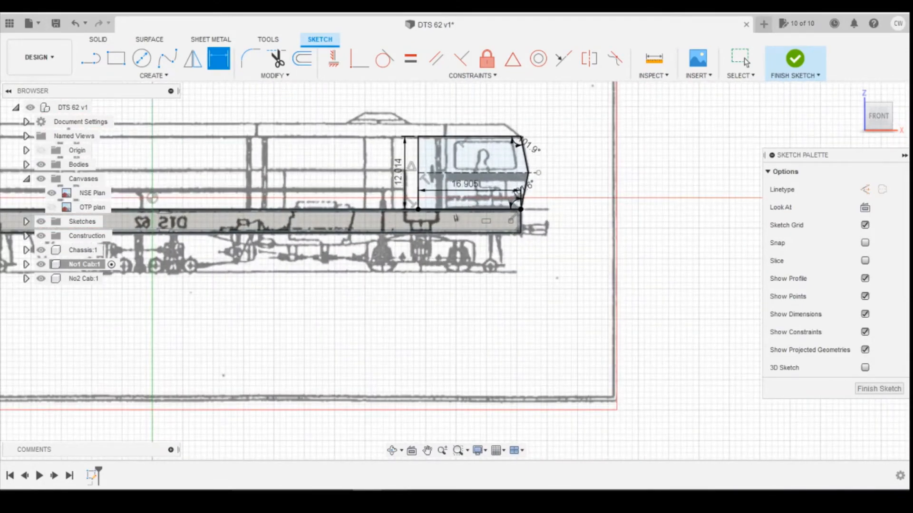
- Examine the prototype side photos to compare the lengths and layouts of the No1 and No2 cabs
mouse_move(430, 472)
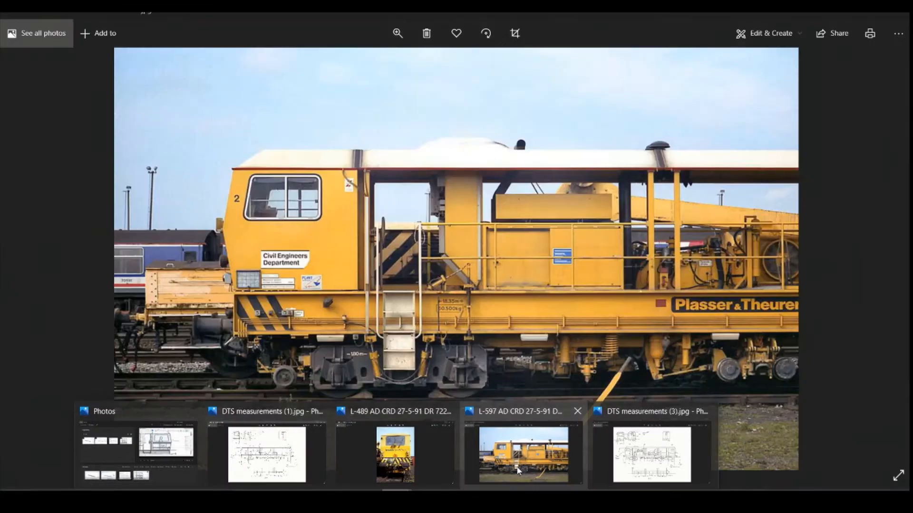
mouse_move(460, 475)
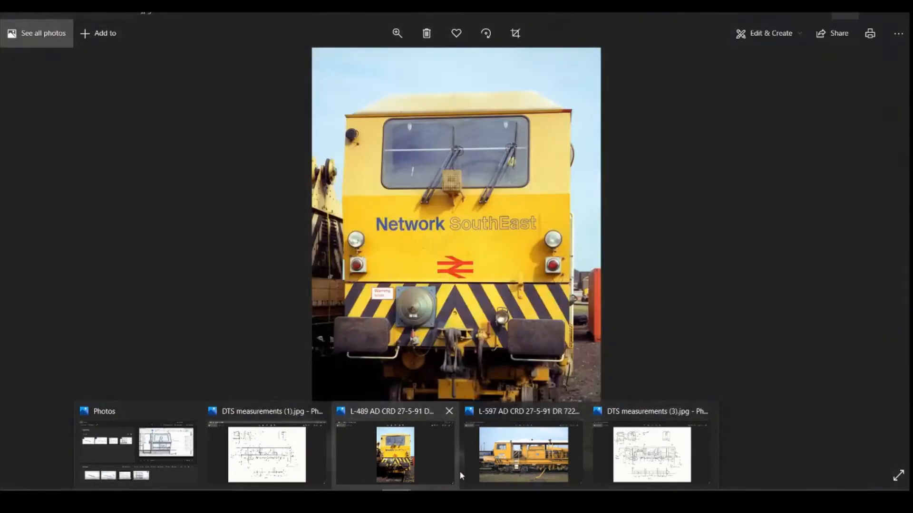
left_click(504, 456)
scroll(391, 279, "down", 2)
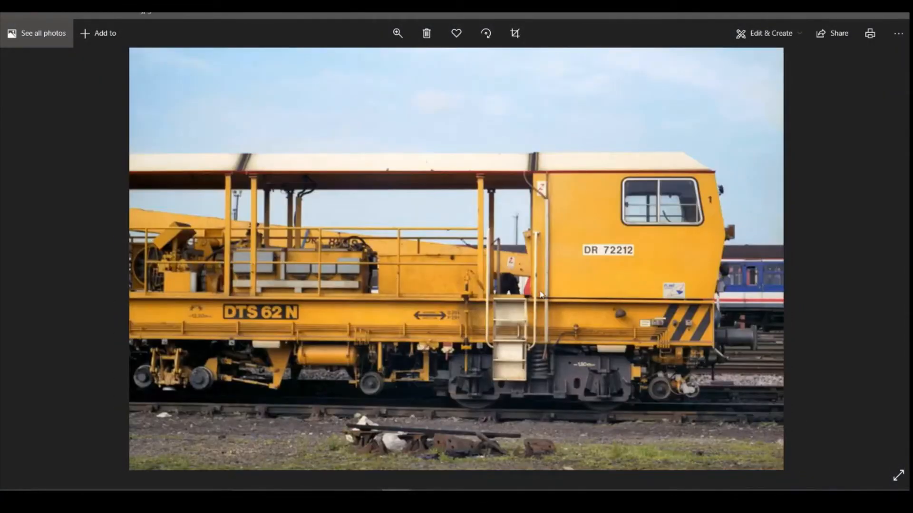
scroll(536, 364, "down", 2)
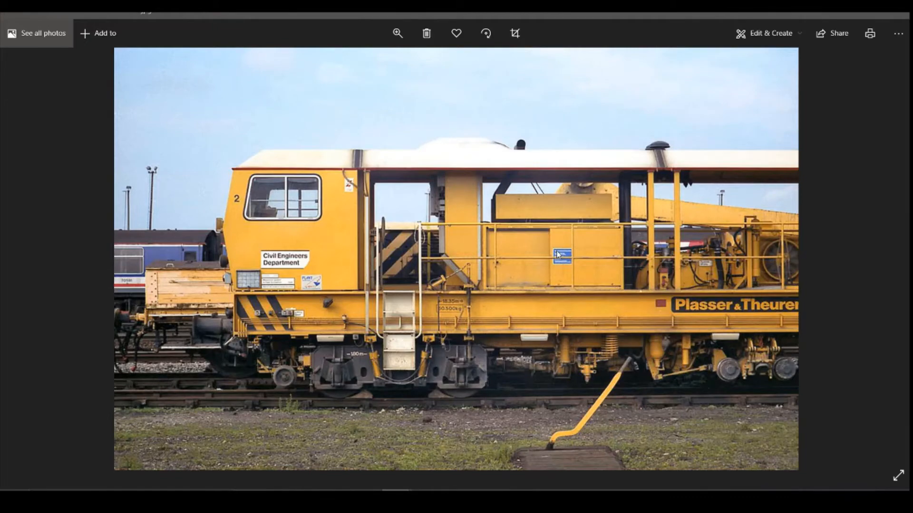
scroll(558, 254, "down", 1)
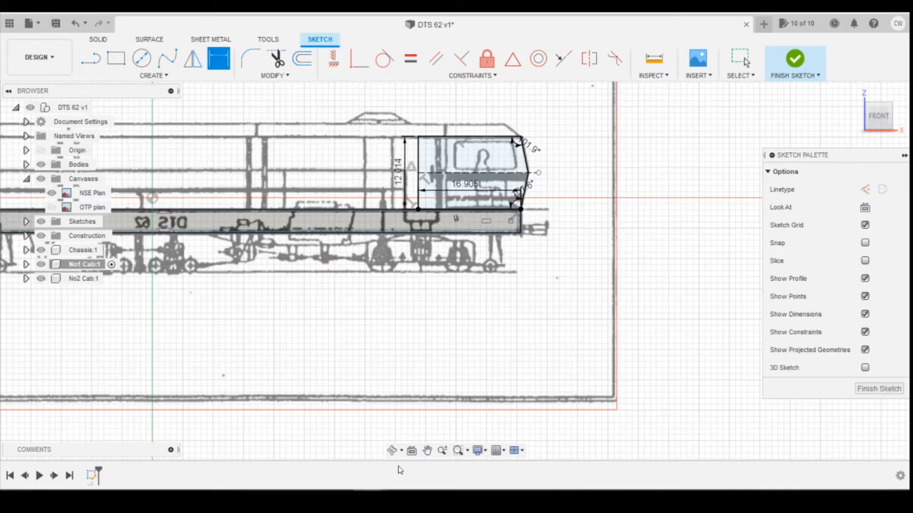
- Check the No1 cab's rear edge on the plan against the prototype side photo of that cab
scroll(427, 231, "up", 3)
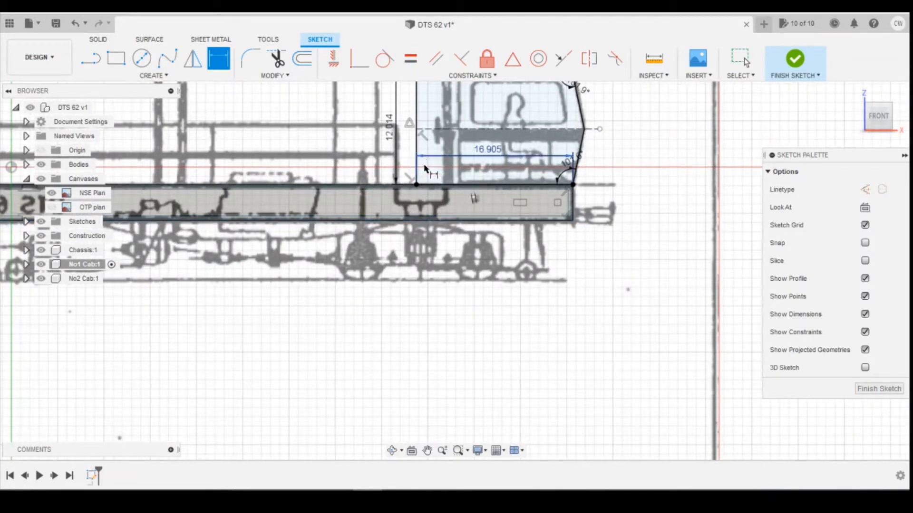
scroll(444, 240, "down", 3)
scroll(446, 239, "down", 4)
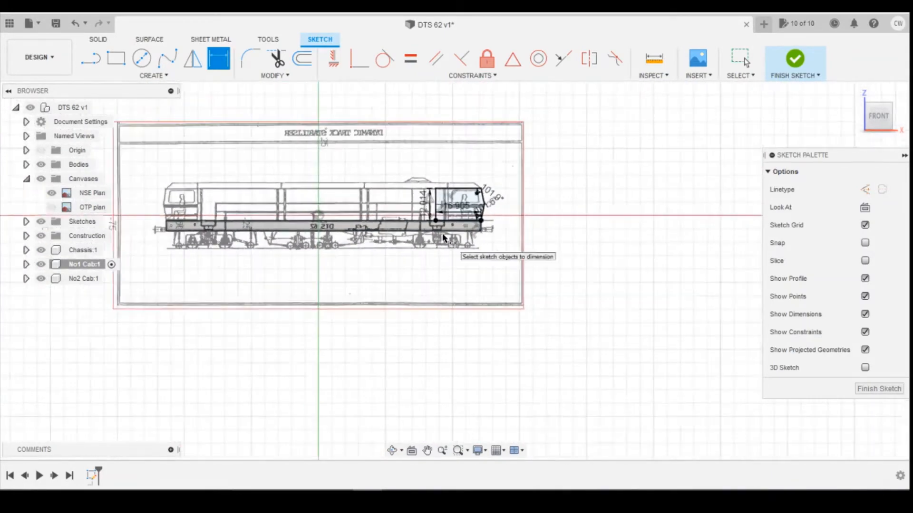
mouse_move(395, 494)
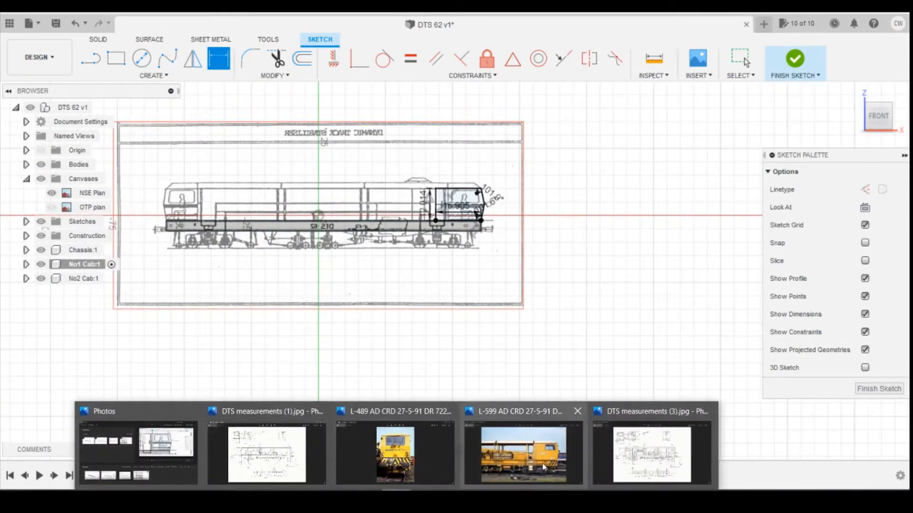
left_click(523, 446)
key("alt+Tab")
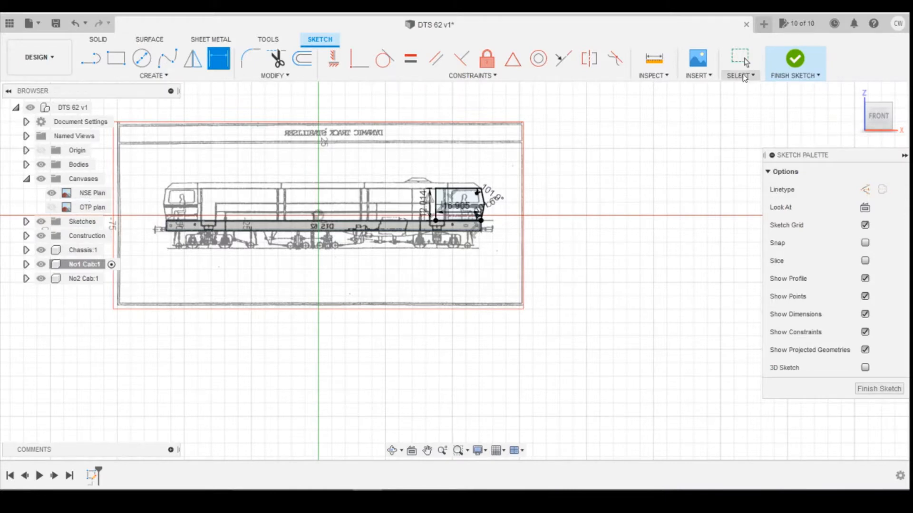
- Finish the cab sketch and review the No2 cab side photos for comparison with the NSE plan
left_click(795, 59)
right_click(92, 198)
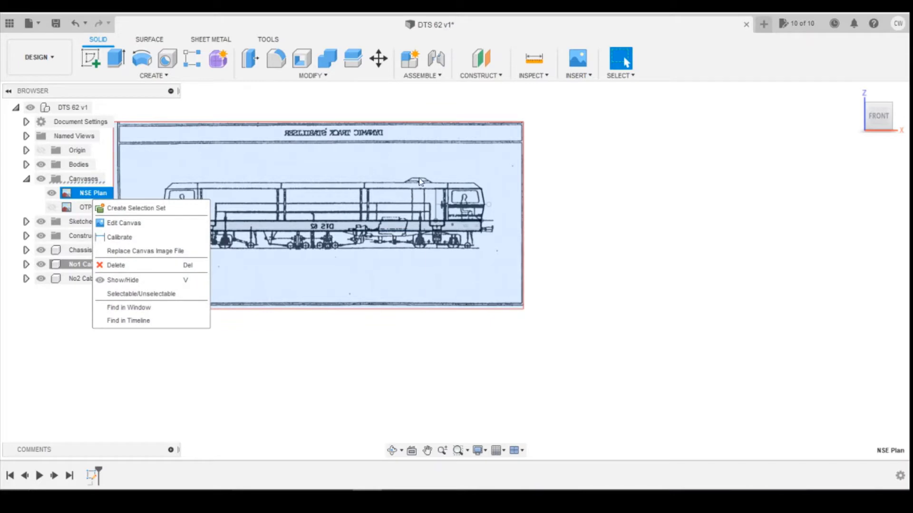
key("alt+Tab")
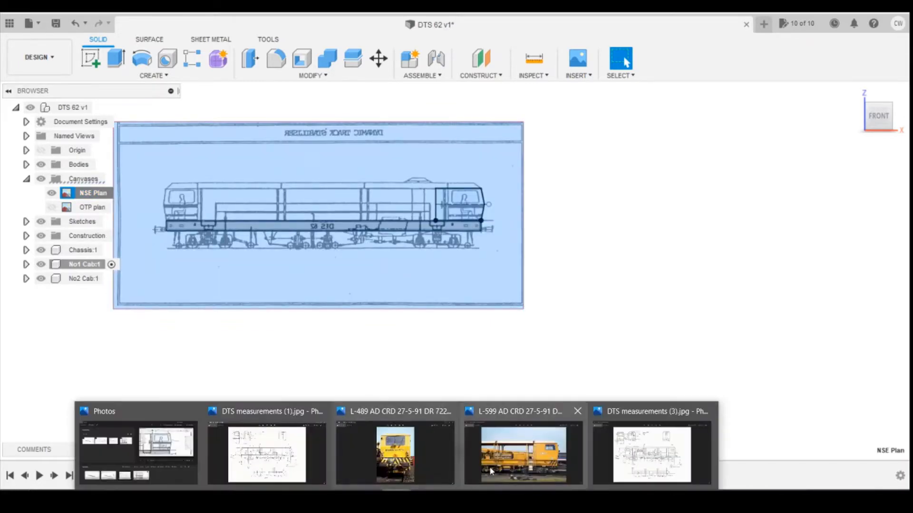
key("Left")
key("Left")
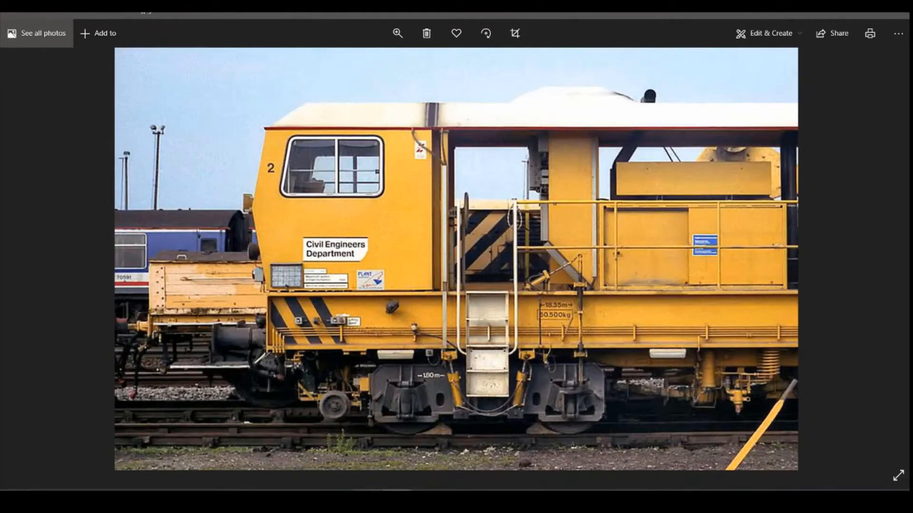
key("alt+Tab")
- Try the NSE Plan canvas in both horizontal flip orientations against the cab profile, discarding the canvas edit
right_click(97, 192)
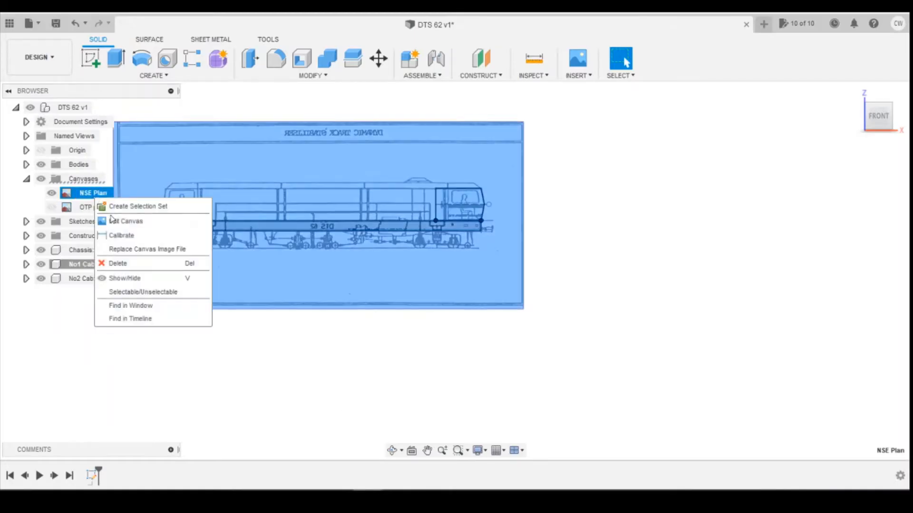
left_click(114, 220)
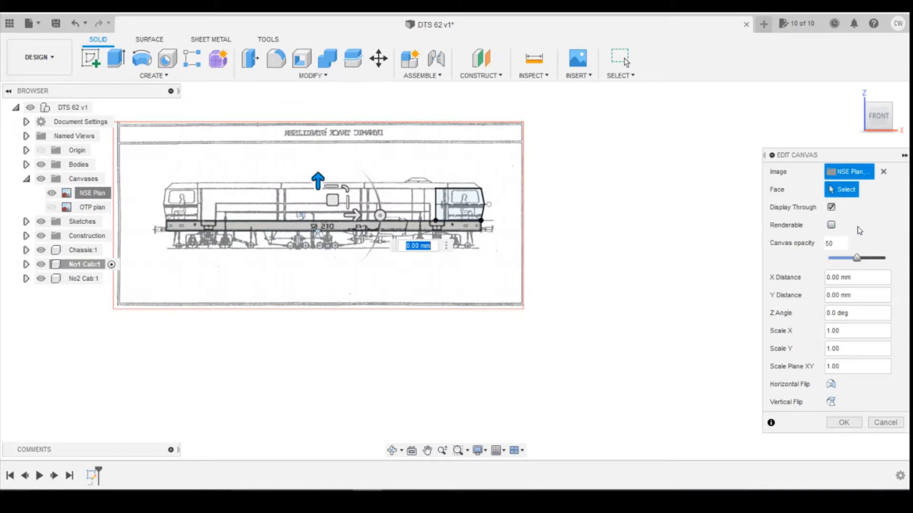
left_click(832, 384)
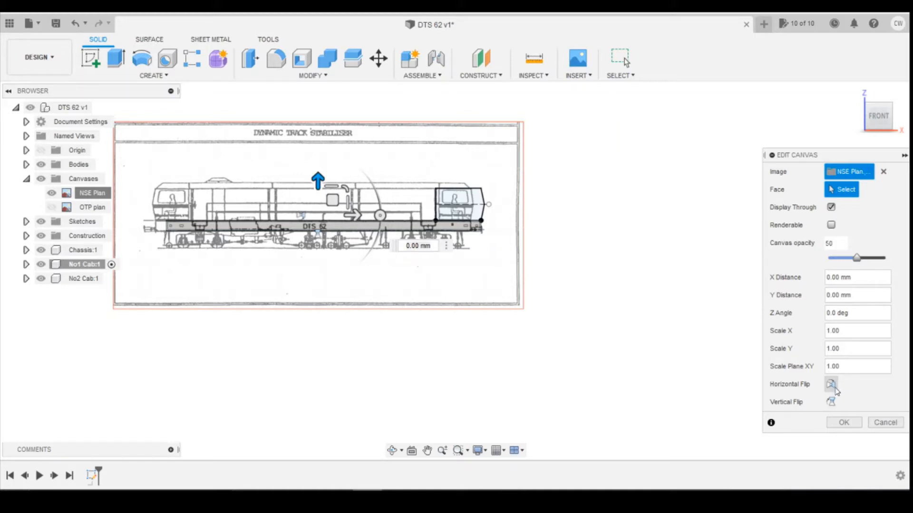
left_click(831, 385)
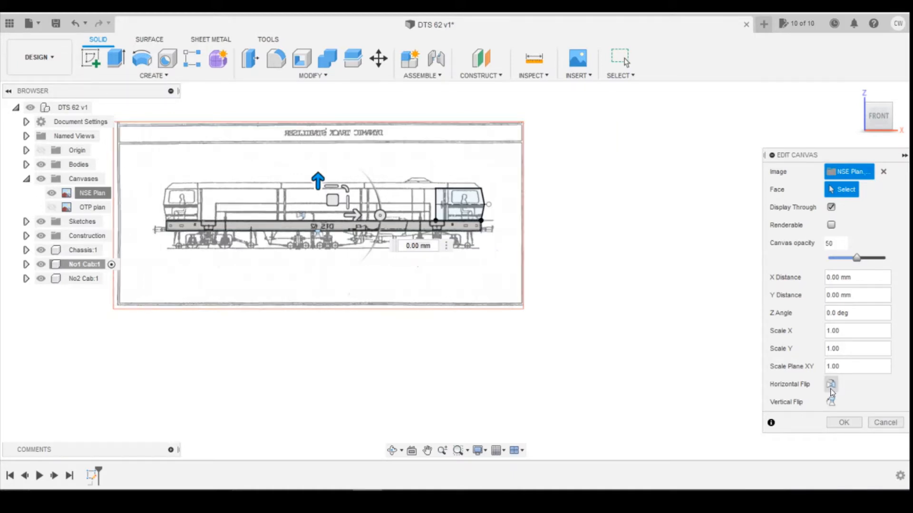
left_click(831, 386)
left_click(831, 386)
left_click(831, 386)
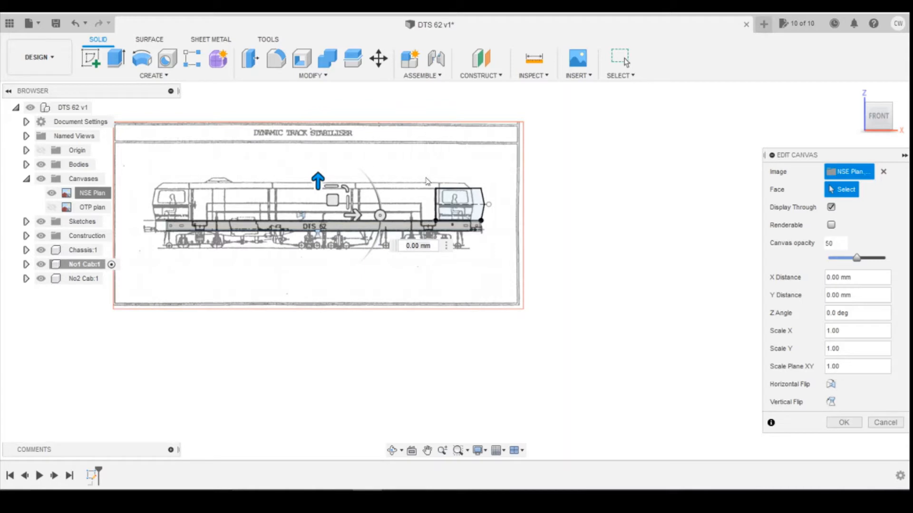
left_click(831, 384)
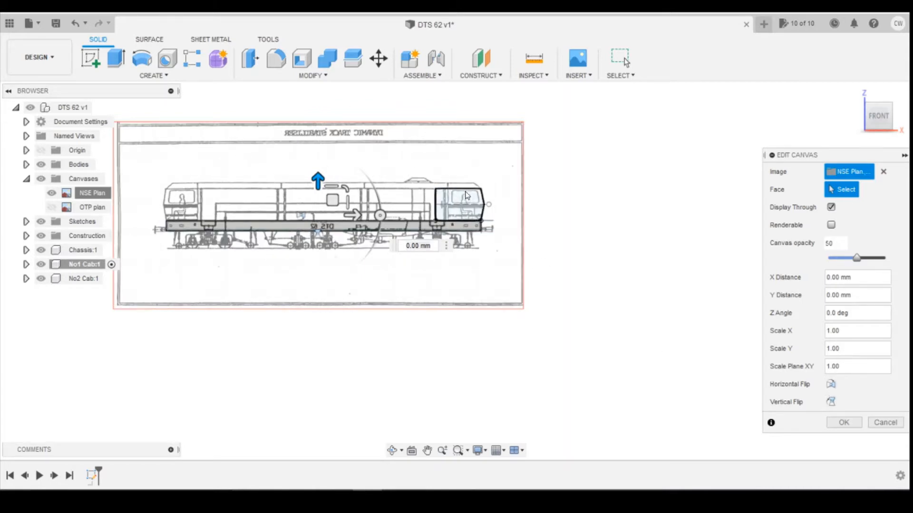
left_click(884, 422)
scroll(482, 218, "up", 5)
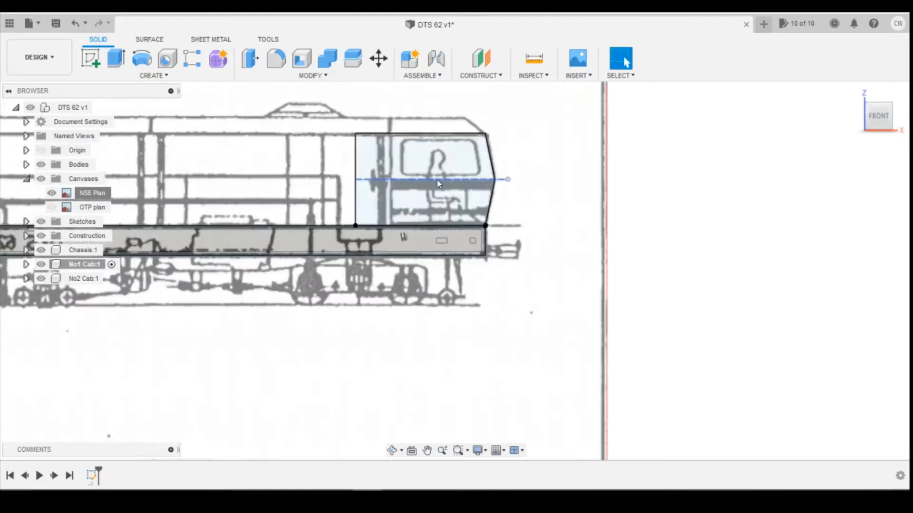
- Extrude the No1 cab side profile -16.213 mm across the chassis to one side as a new body
left_click(429, 156)
right_click(429, 156)
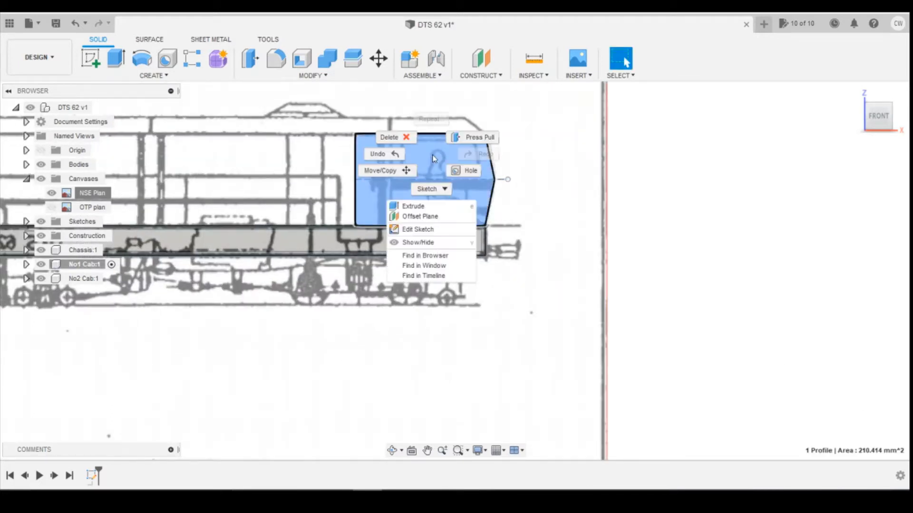
left_click(422, 202)
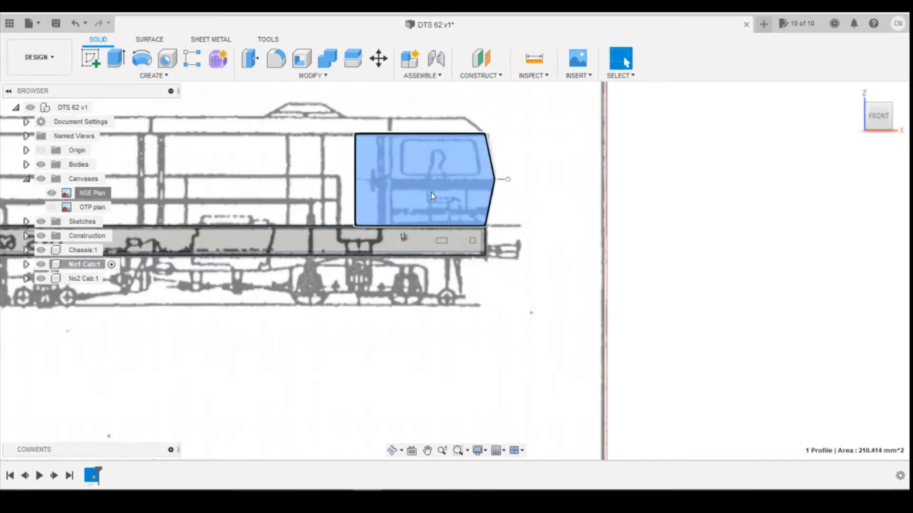
right_click(433, 205)
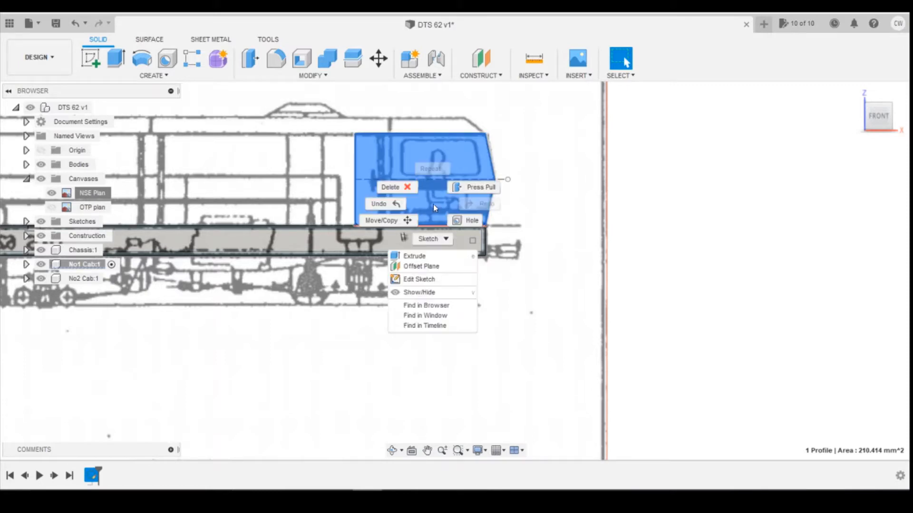
left_click(416, 255)
left_click_drag(875, 127, 535, 238)
scroll(534, 240, "up", 4)
scroll(533, 237, "up", 2)
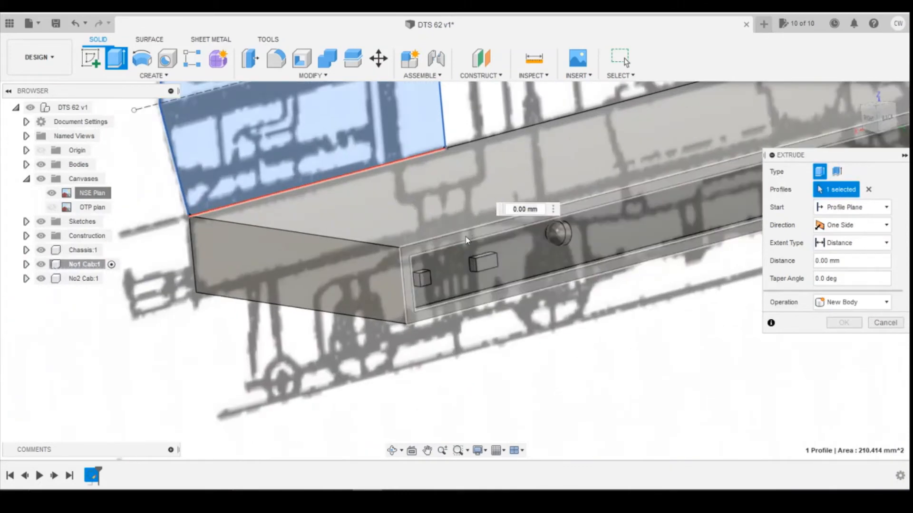
left_click_drag(467, 235, 593, 270)
scroll(593, 269, "down", 4)
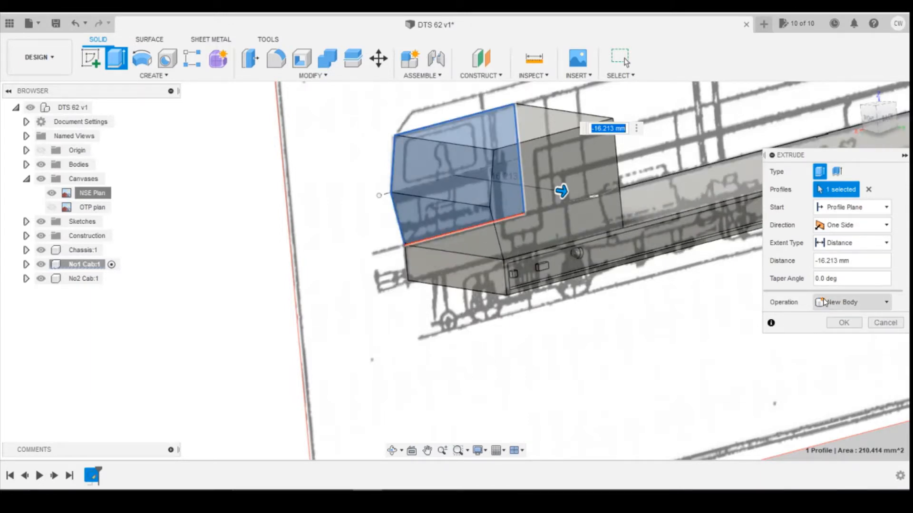
left_click(844, 323)
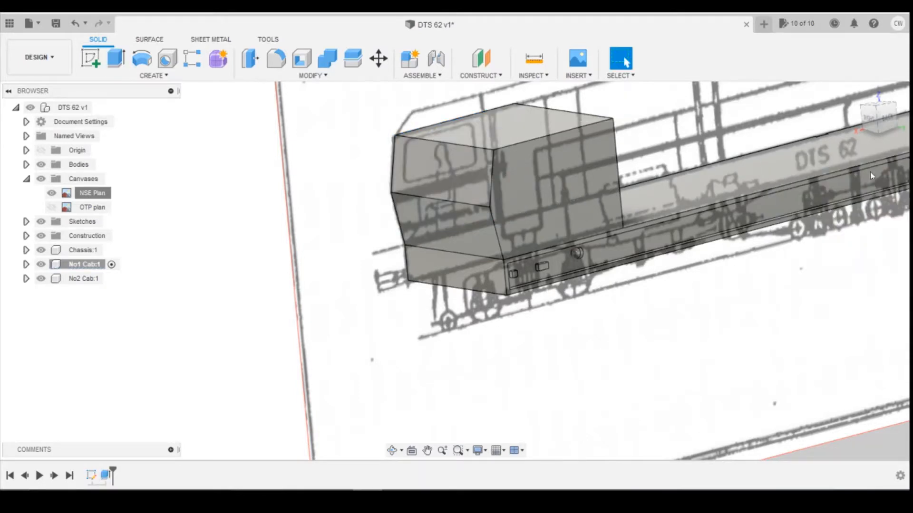
middle_click_drag(455, 273, 285, 278, "shift")
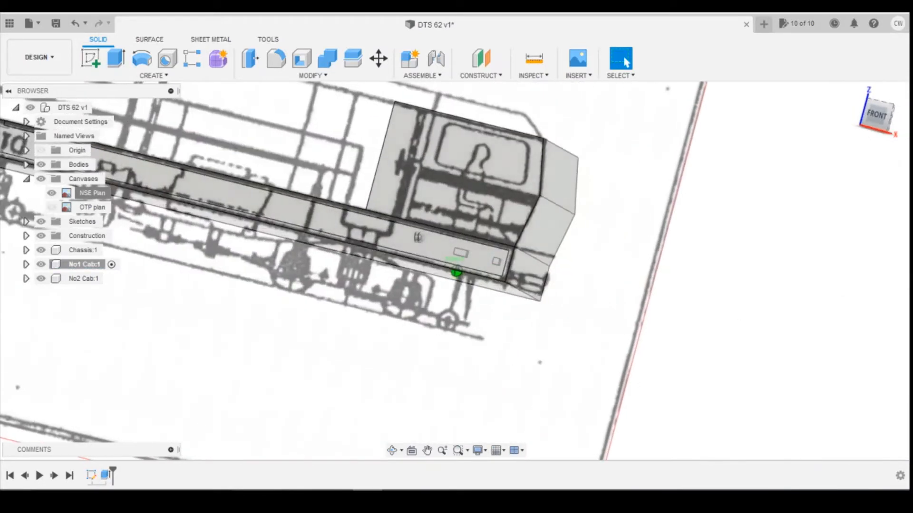
left_click(875, 115)
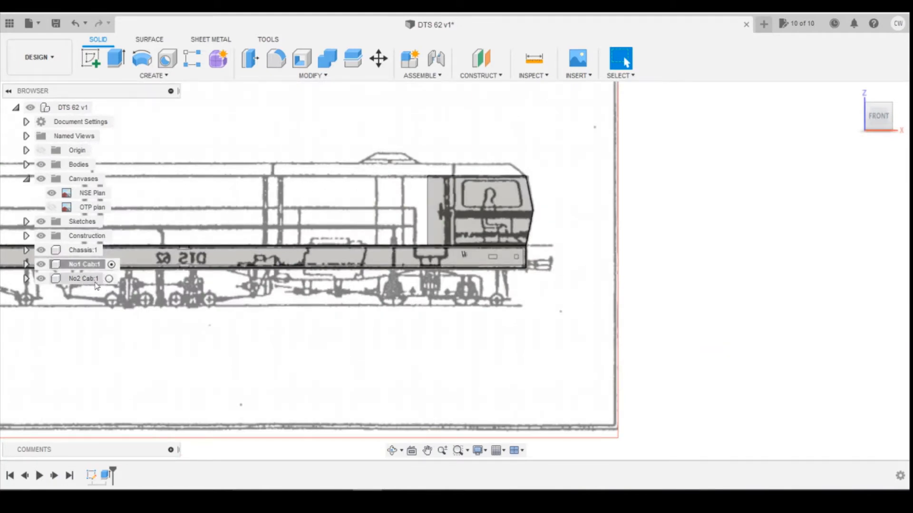
scroll(252, 238, "down", 1)
scroll(164, 274, "down", 3)
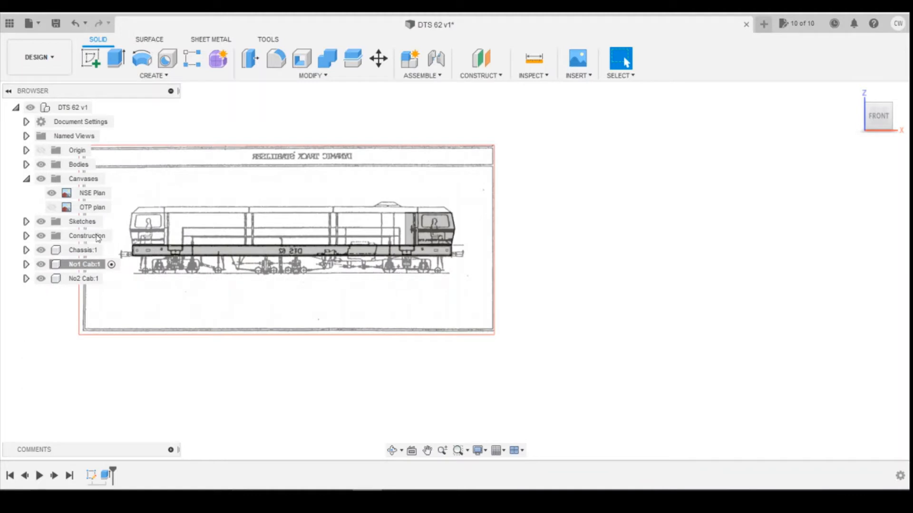
left_click(27, 264)
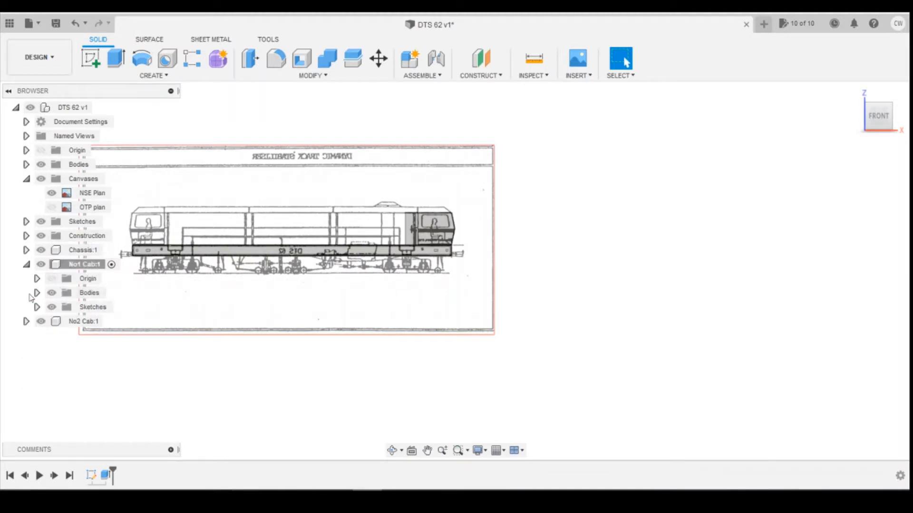
left_click(37, 293)
left_click(88, 308)
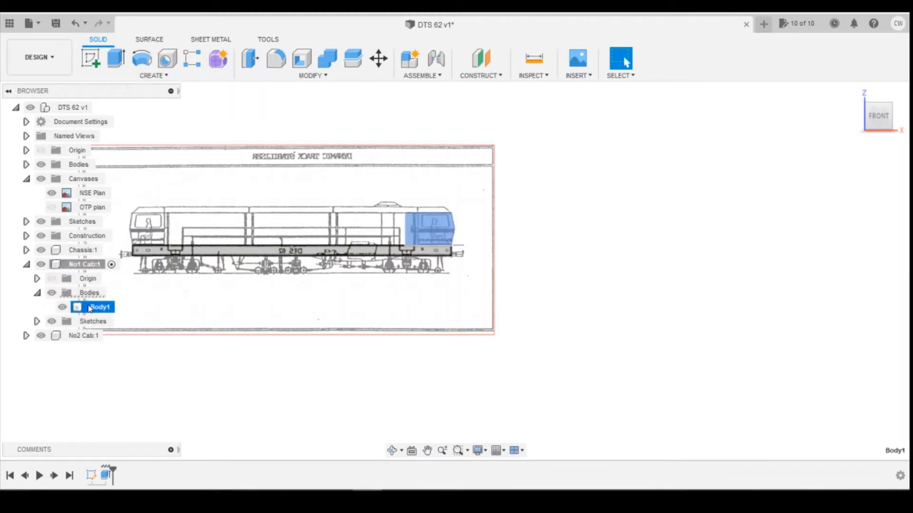
right_click(89, 308)
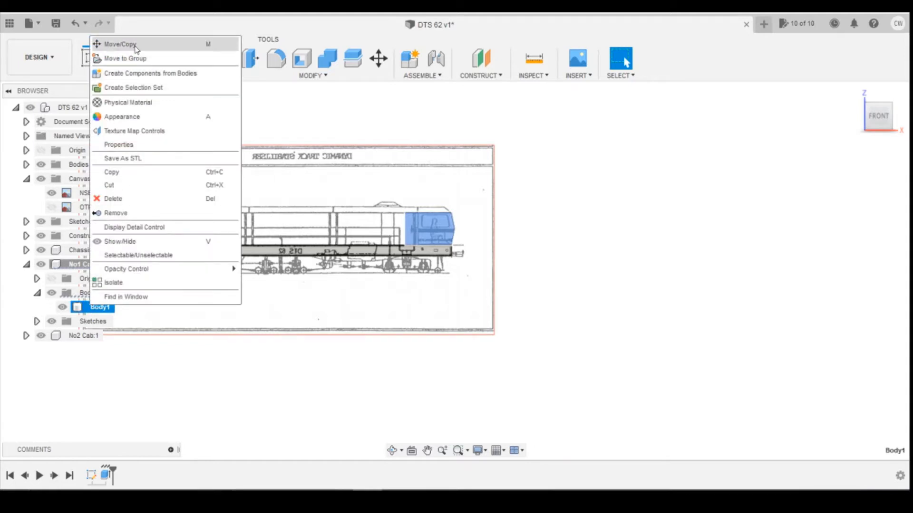
left_click(143, 43)
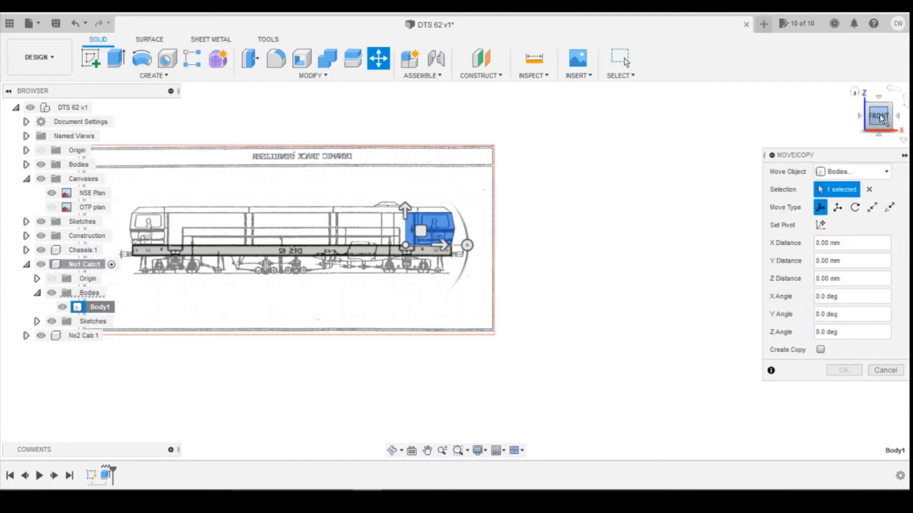
left_click_drag(882, 118, 838, 131)
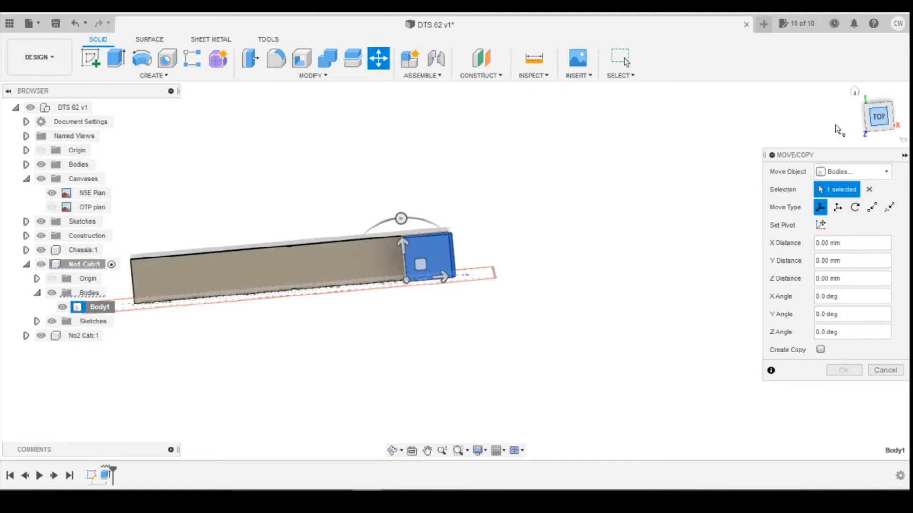
left_click(879, 116)
mouse_move(407, 210)
left_mouse_down()
mouse_move(350, 306)
mouse_move(393, 334)
mouse_move(340, 292)
mouse_move(388, 207)
mouse_move(405, 212)
left_mouse_up()
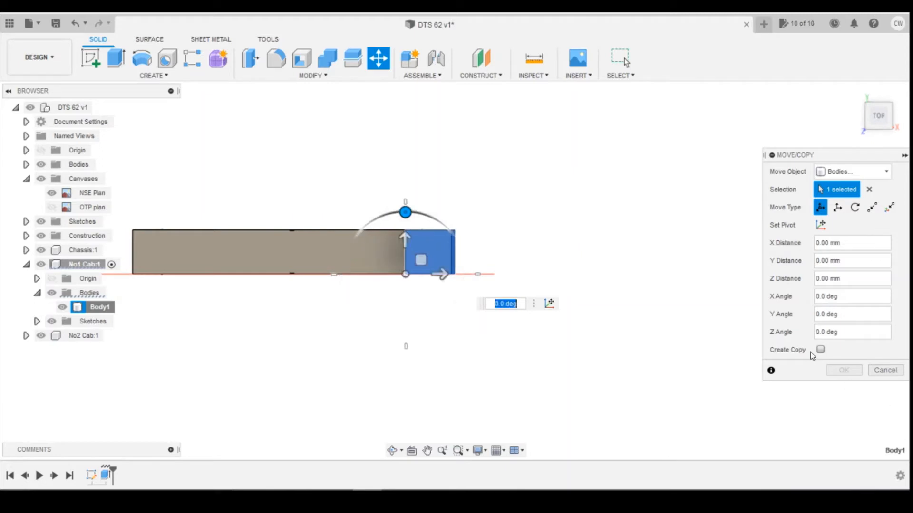
left_click(820, 349)
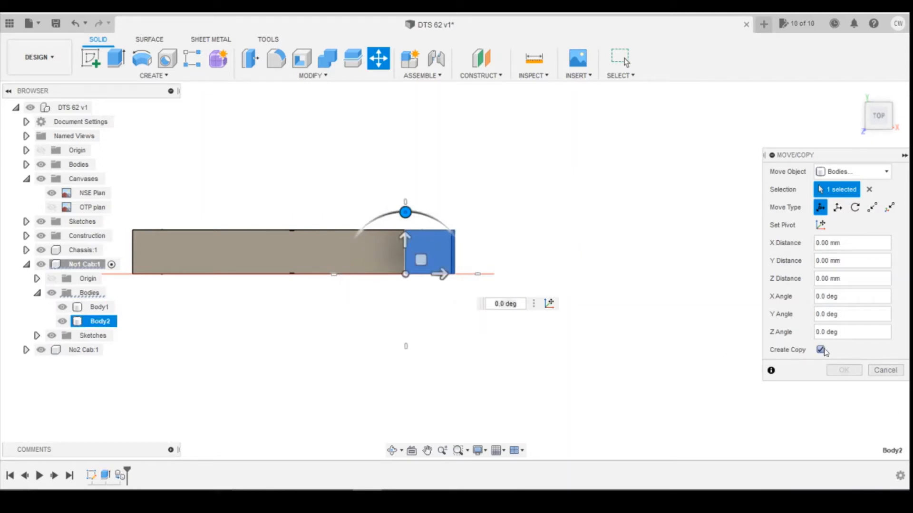
left_click_drag(403, 209, 410, 337)
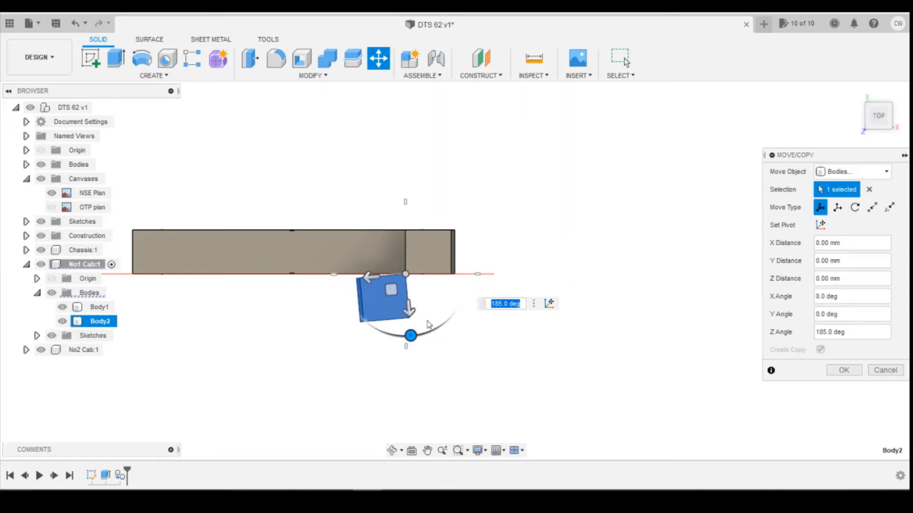
left_click_drag(410, 336, 408, 338)
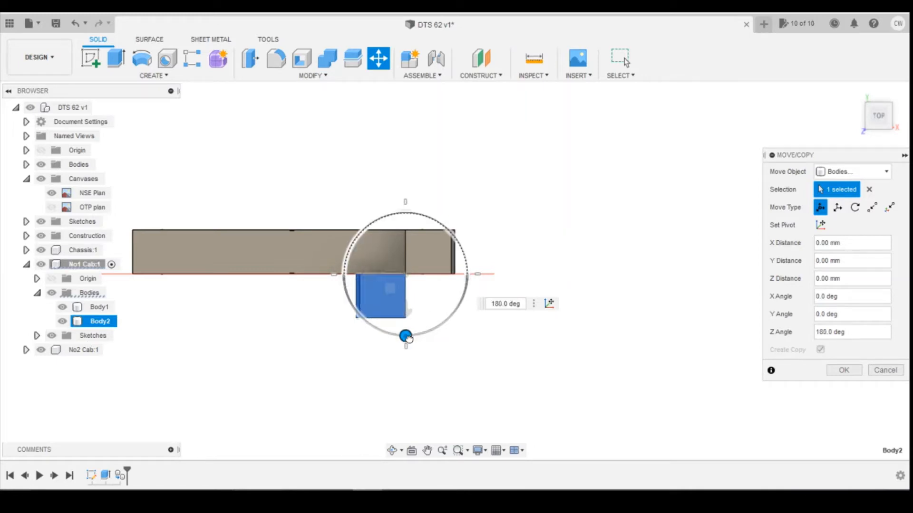
left_click(26, 349)
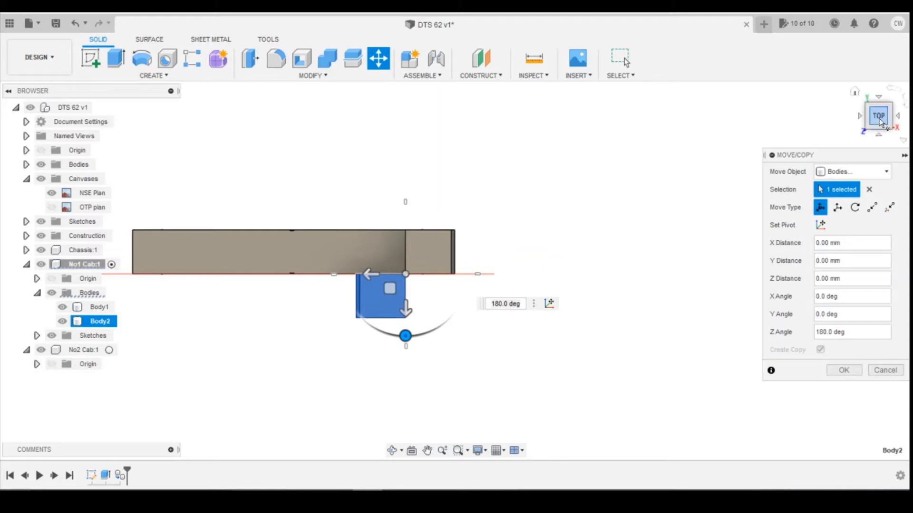
left_click(890, 127)
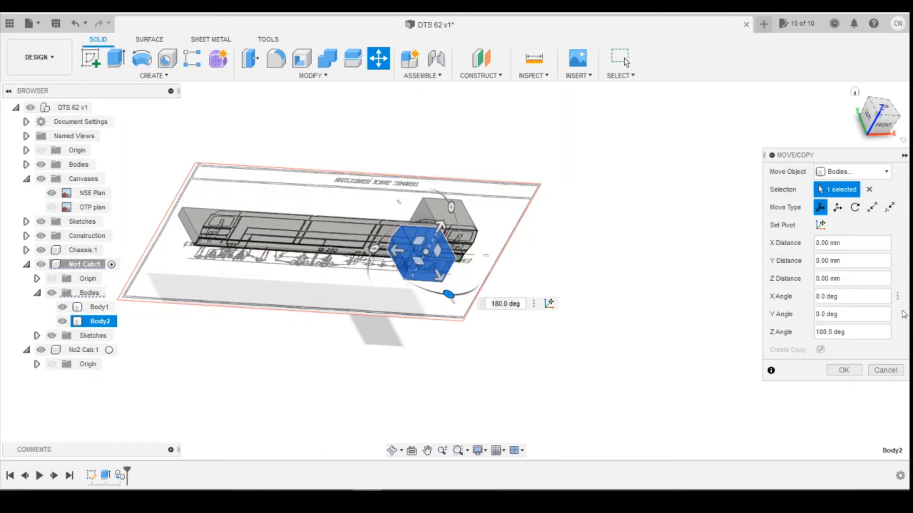
left_click(885, 371)
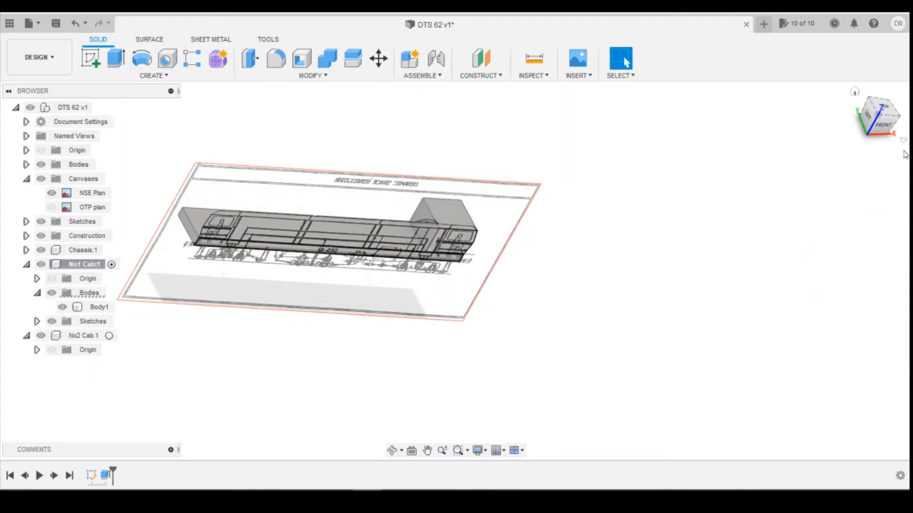
- Copy the No1 cab body, activate the No2 Cab component and paste the body into it
left_click(98, 308)
right_click(101, 310)
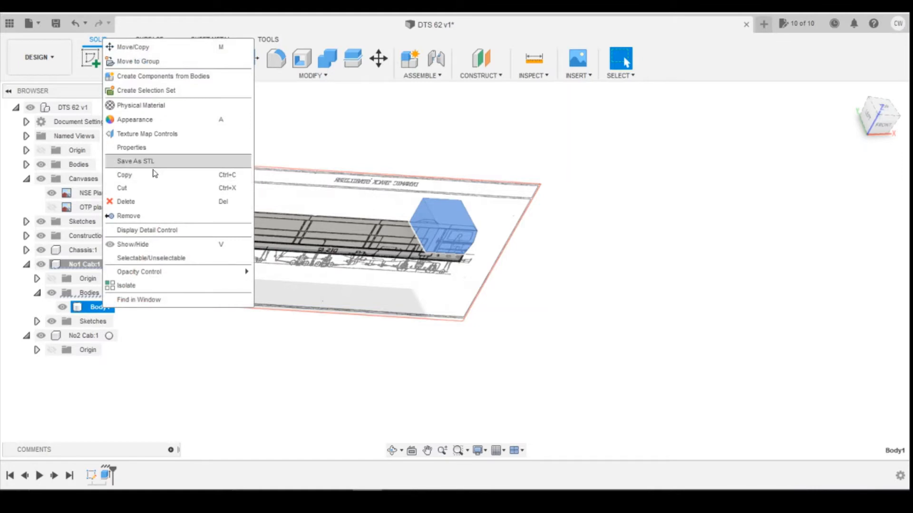
left_click(142, 175)
left_click(70, 339)
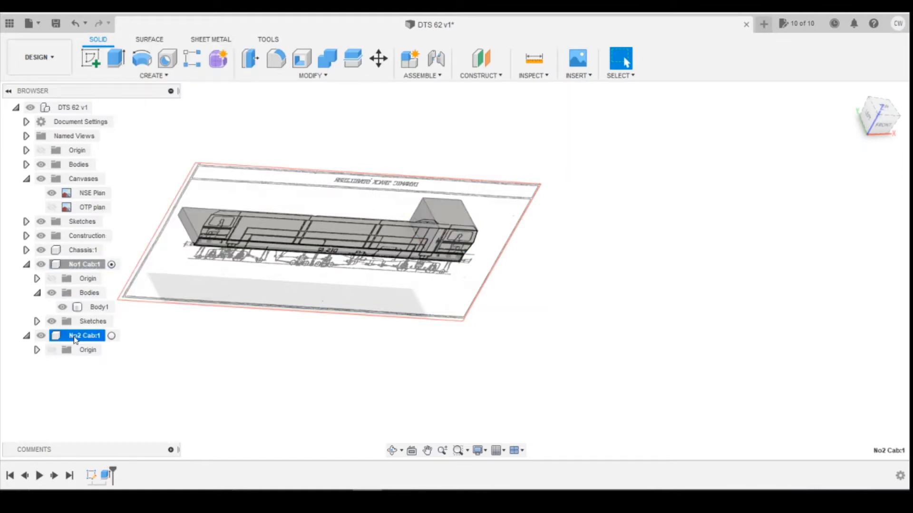
left_click(106, 337)
right_click(88, 340)
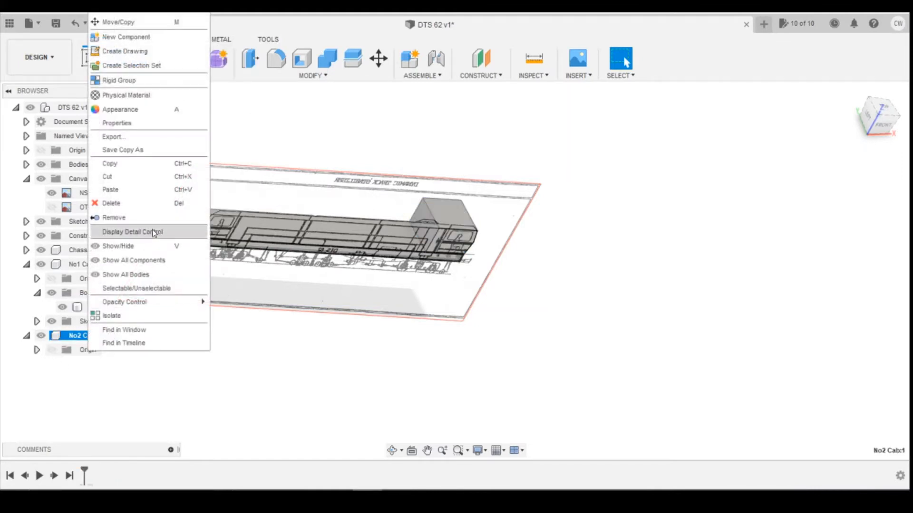
left_click(143, 192)
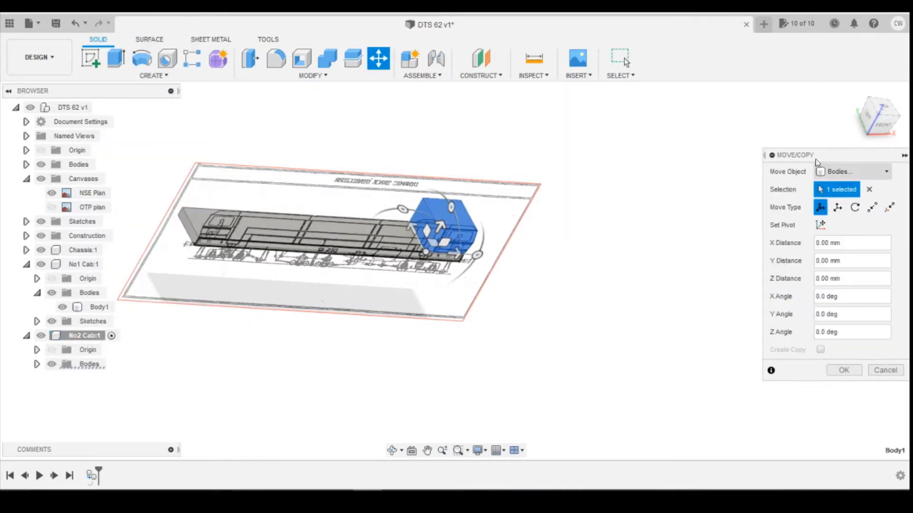
- Rotate the pasted No2 cab body 180 degrees about the Z axis and hide the NSE Plan canvas
left_click(878, 118)
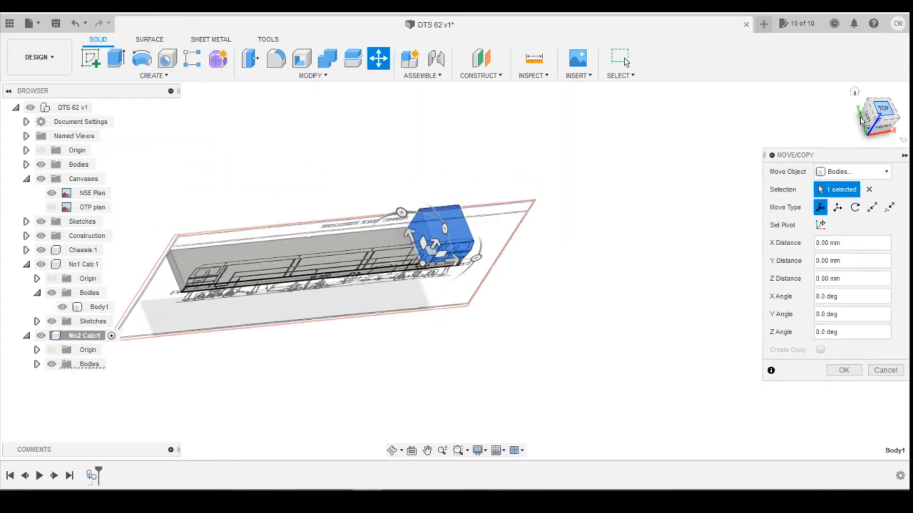
left_click(877, 118)
left_click_drag(405, 212, 405, 335)
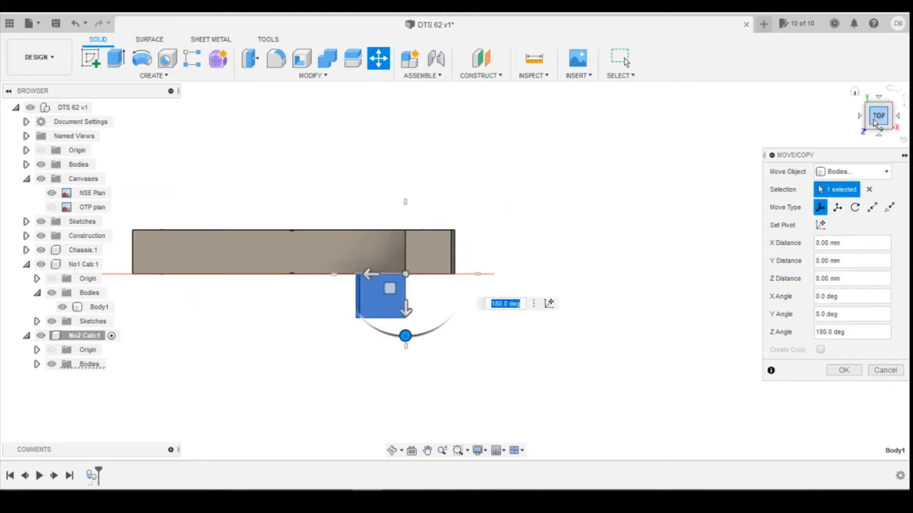
left_click(887, 127)
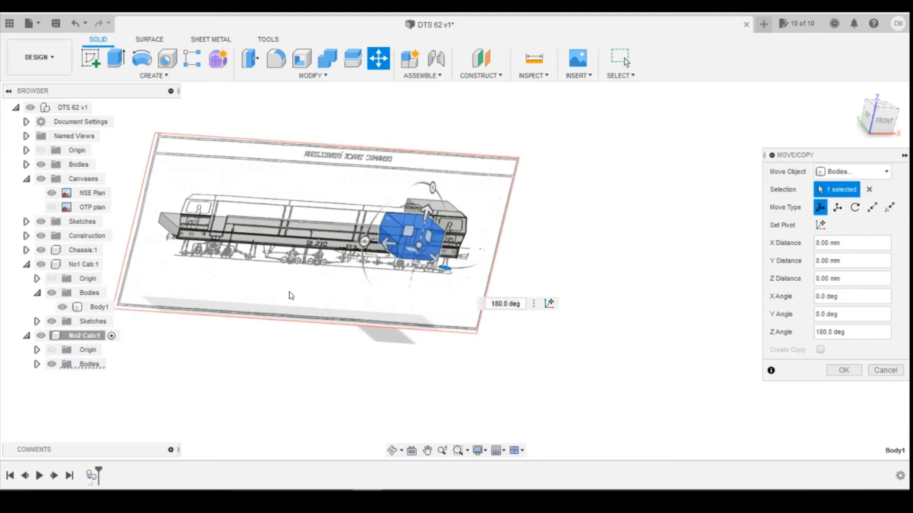
scroll(292, 292, "up", 2)
left_click(51, 193)
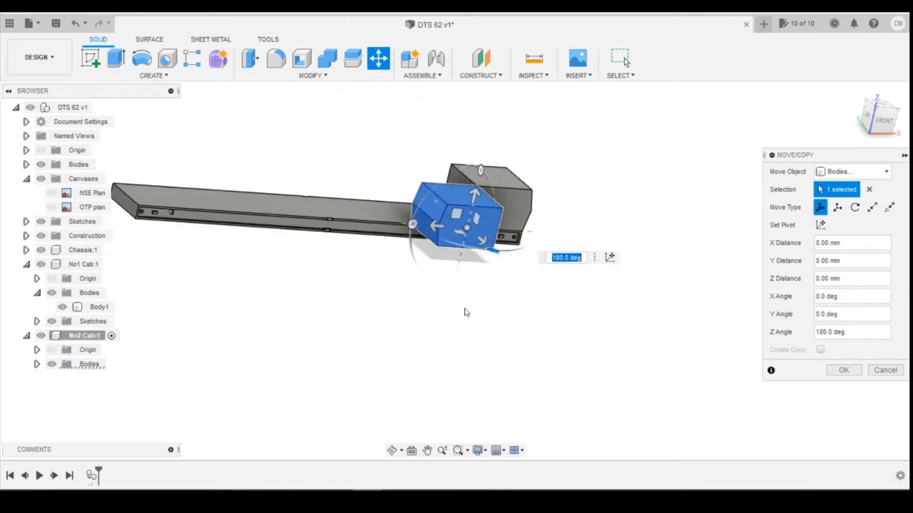
- Move the No2 cab body point to point from its lower front corner to the upper corner at the chassis's opposite end
left_click(872, 207)
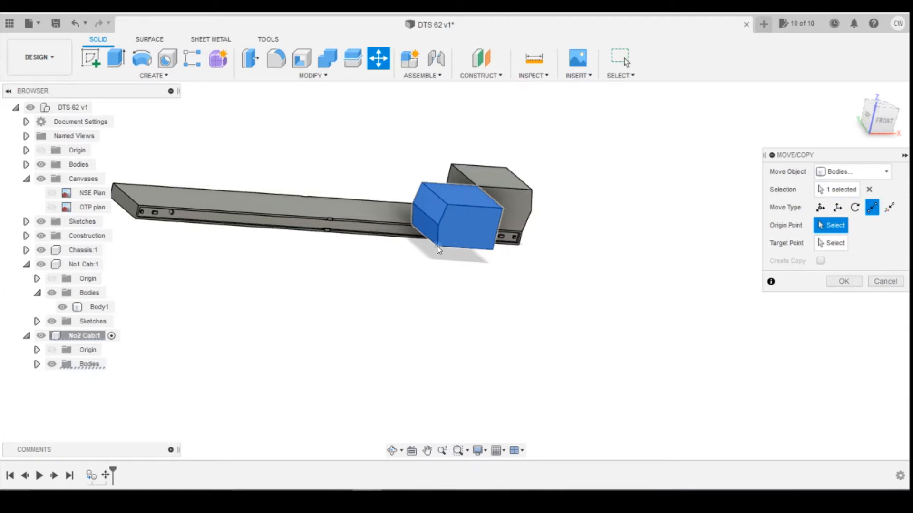
left_click(439, 250)
scroll(431, 248, "up", 5)
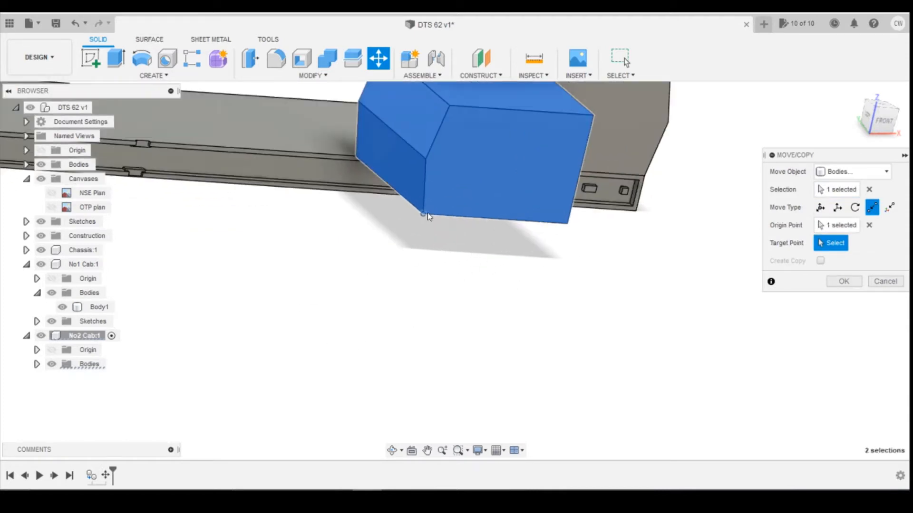
scroll(478, 289, "down", 5)
scroll(238, 224, "up", 6)
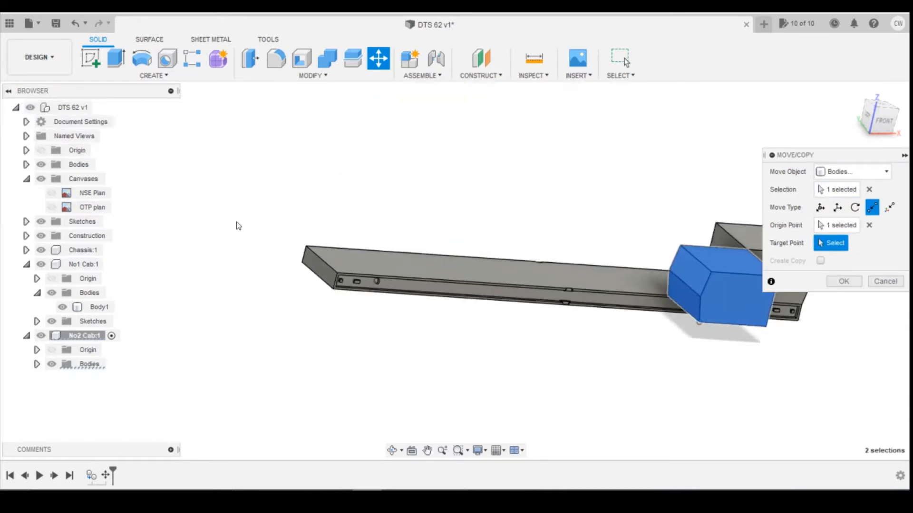
scroll(349, 286, "up", 3)
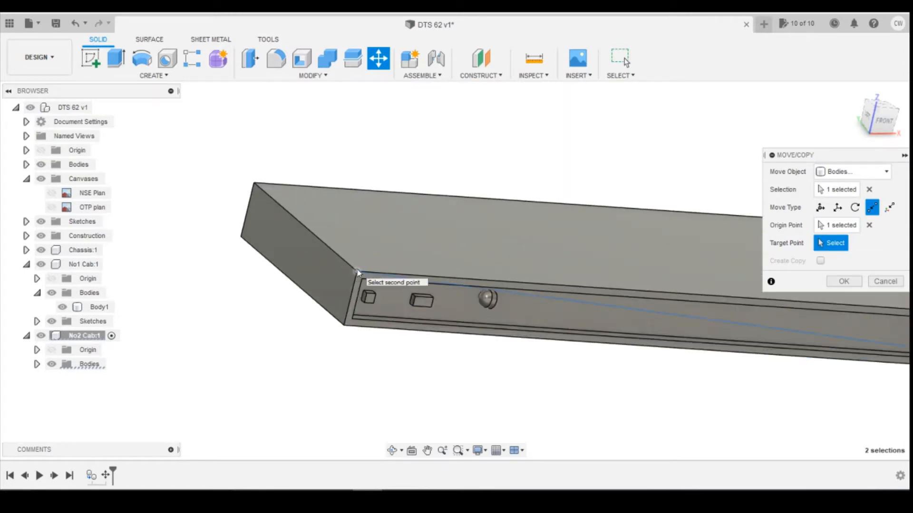
left_click(361, 281)
scroll(361, 278, "down", 4)
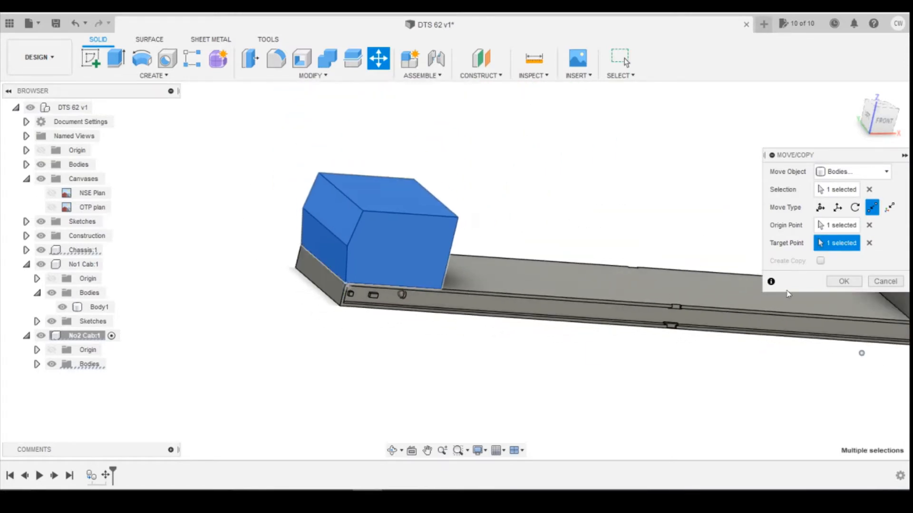
left_click(844, 281)
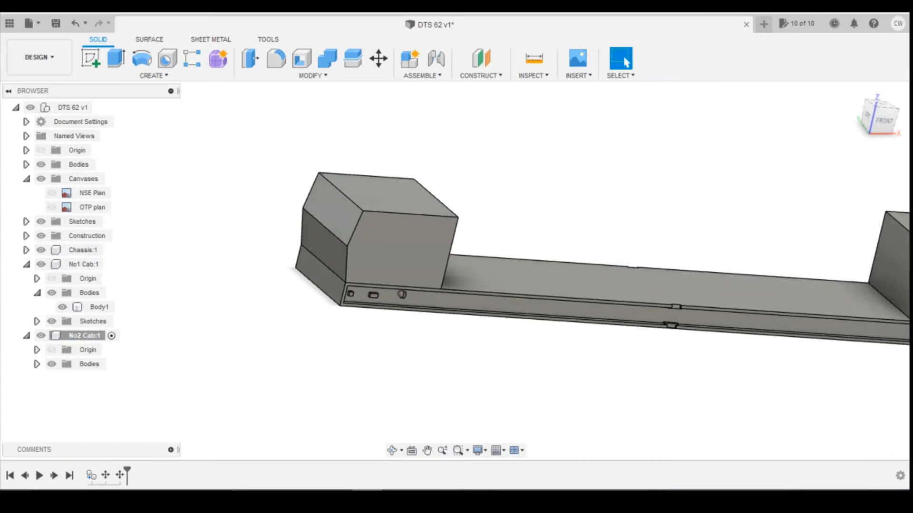
- Check the No2 cab's length on the DTS measurements drawing and convert 71 inches to millimetres in the online converter
left_click(885, 122)
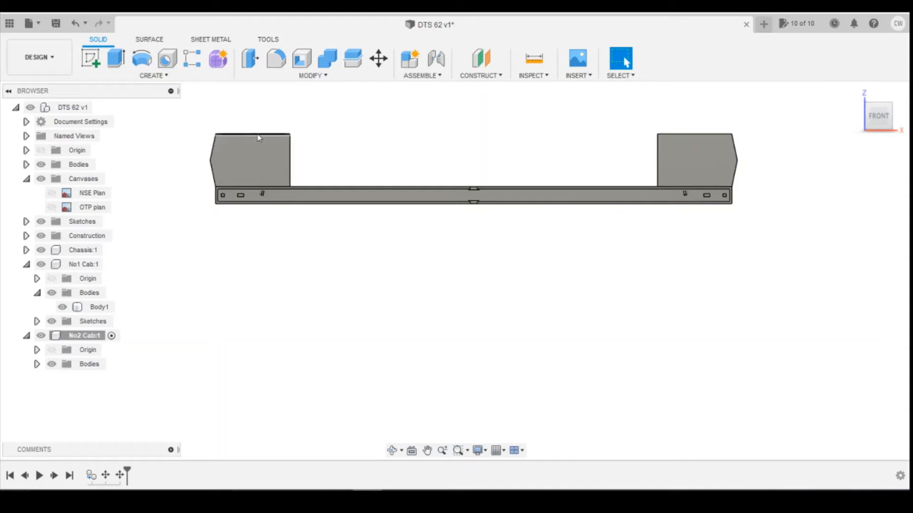
left_click(216, 134)
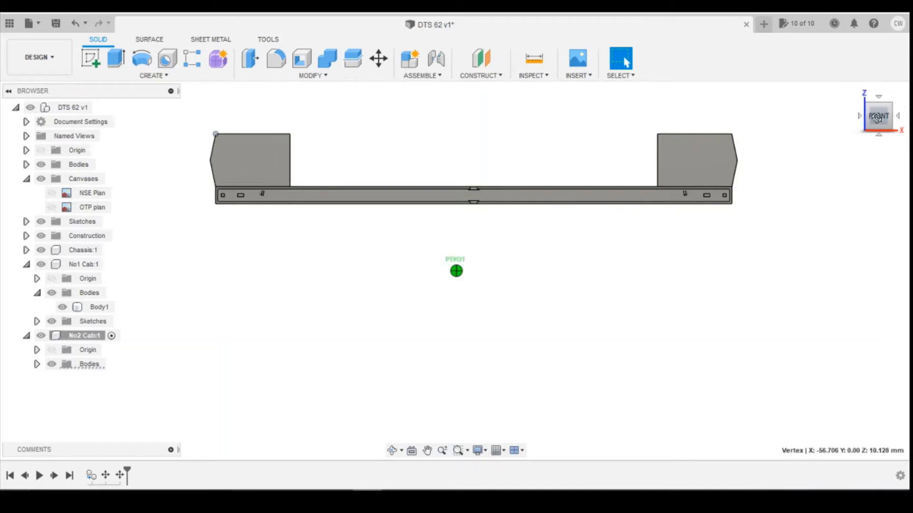
left_click_drag(877, 118, 876, 129)
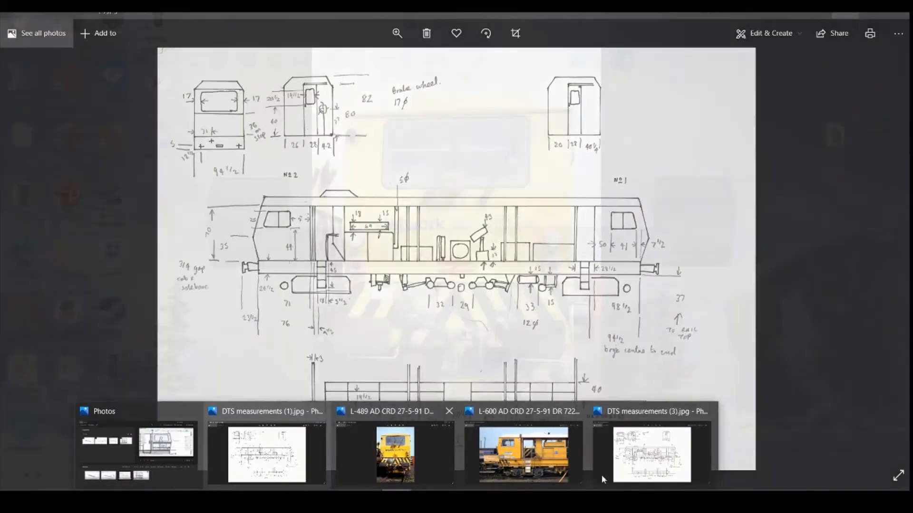
left_click(666, 469)
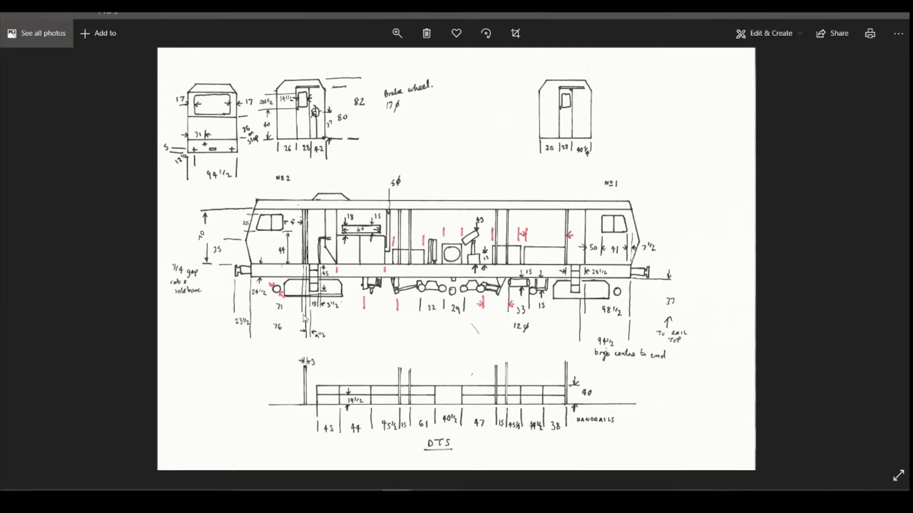
key("alt+Tab")
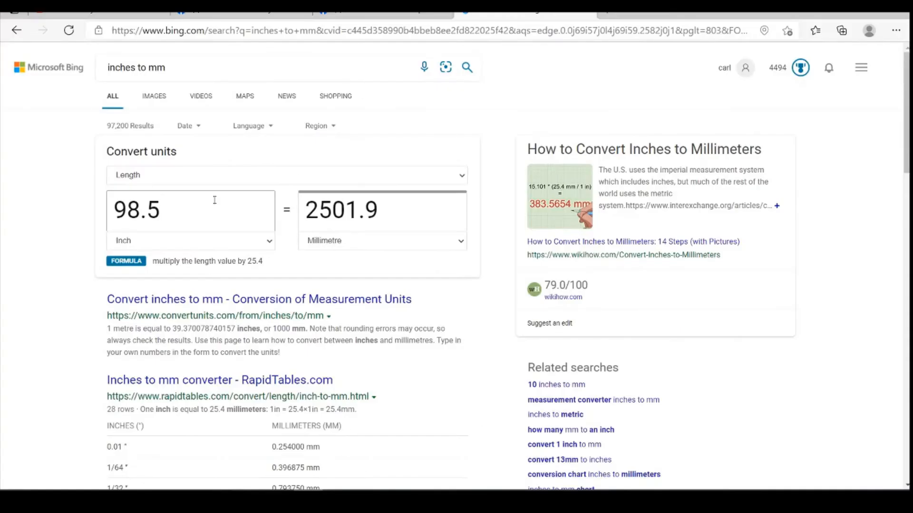
left_click_drag(204, 210, 15, 219)
type("71")
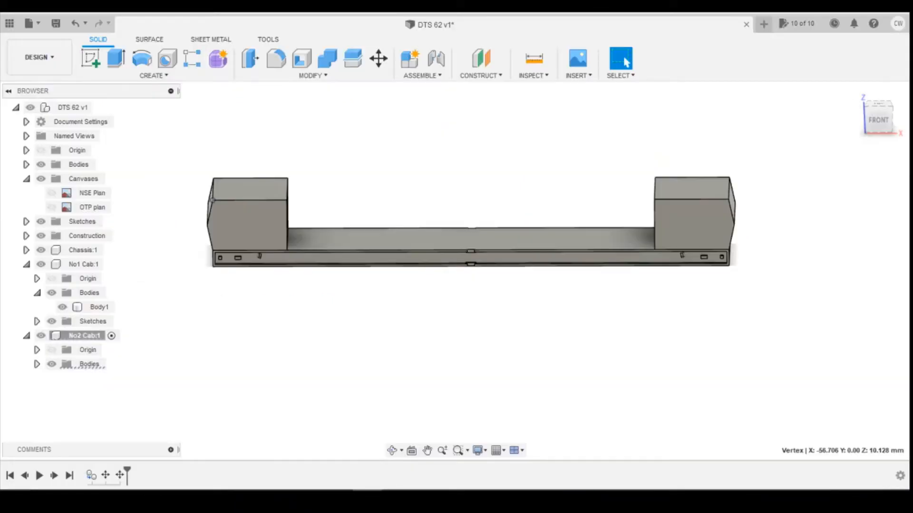
- Hide the No1 Cab and Chassis components so only the No2 cab is shown
left_click(879, 109)
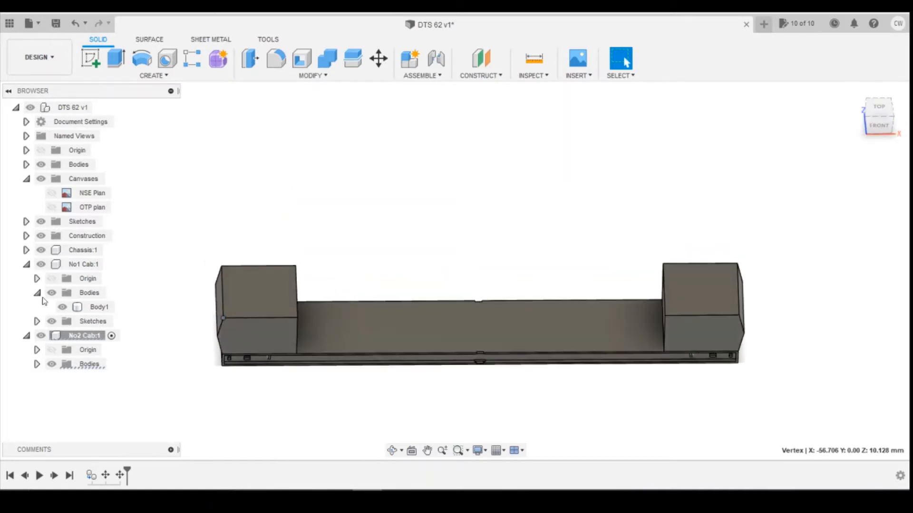
left_click(42, 268)
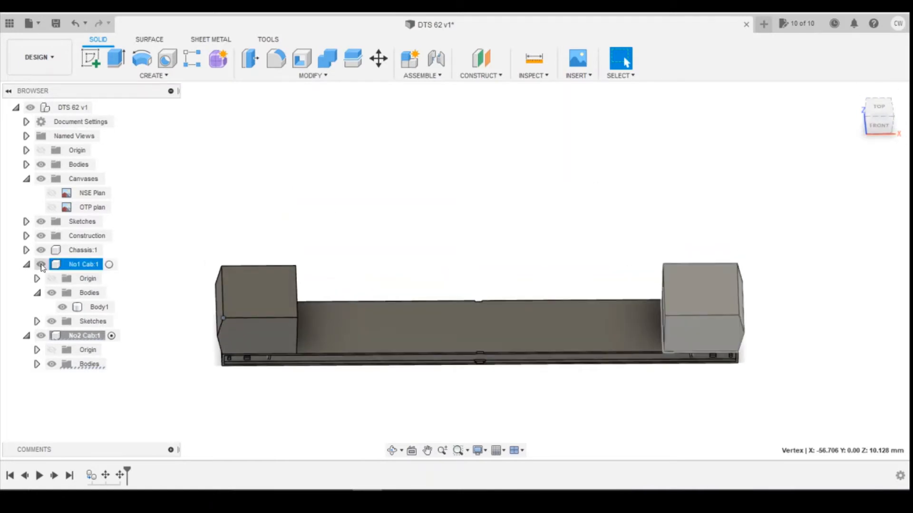
left_click(41, 265)
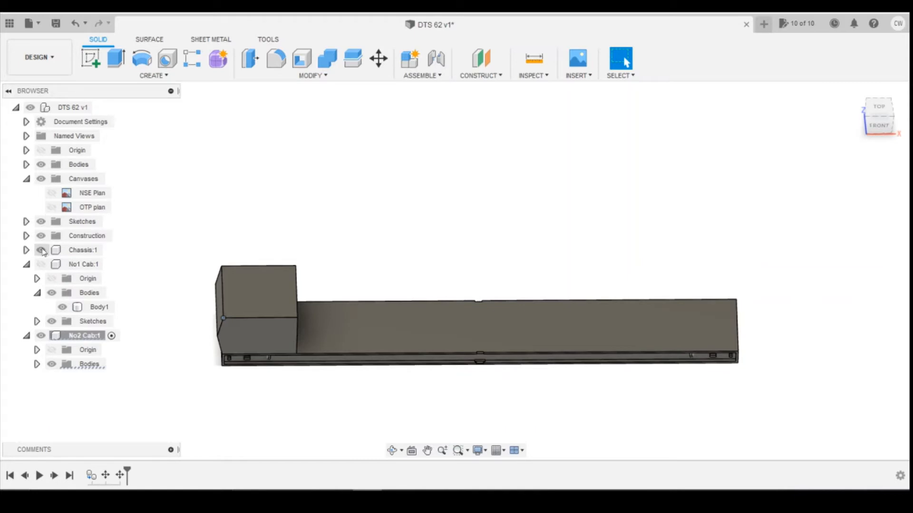
left_click(42, 250)
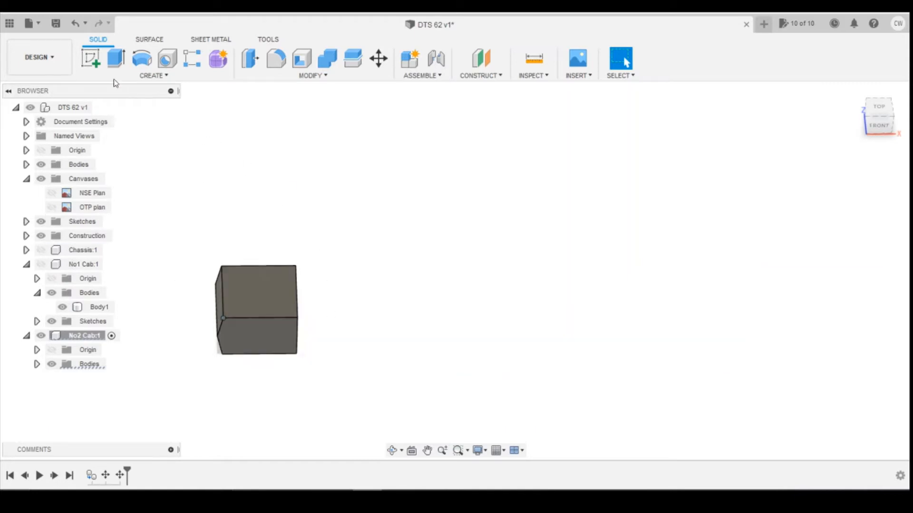
- Sketch a rectangle 1803/148 mm long on the No2 cab's top face, starting at the outer corner and spanning its full width
left_click(90, 58)
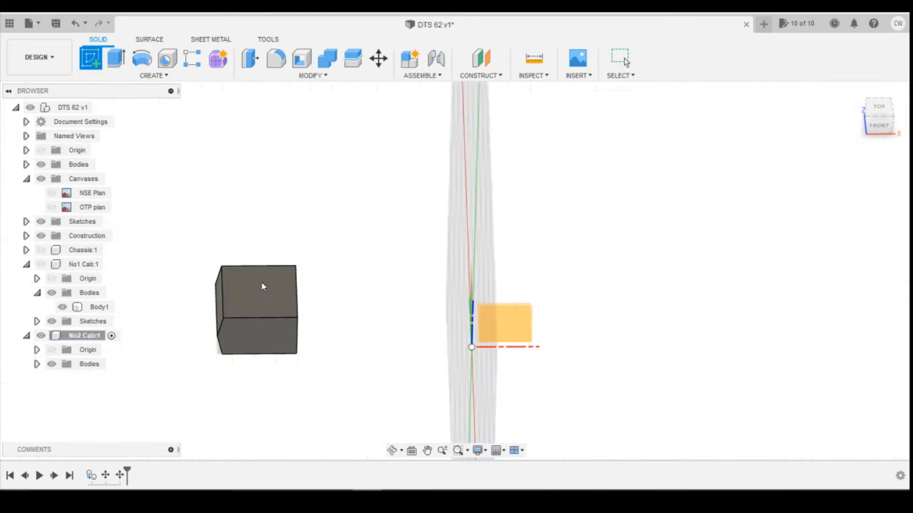
left_click(261, 301)
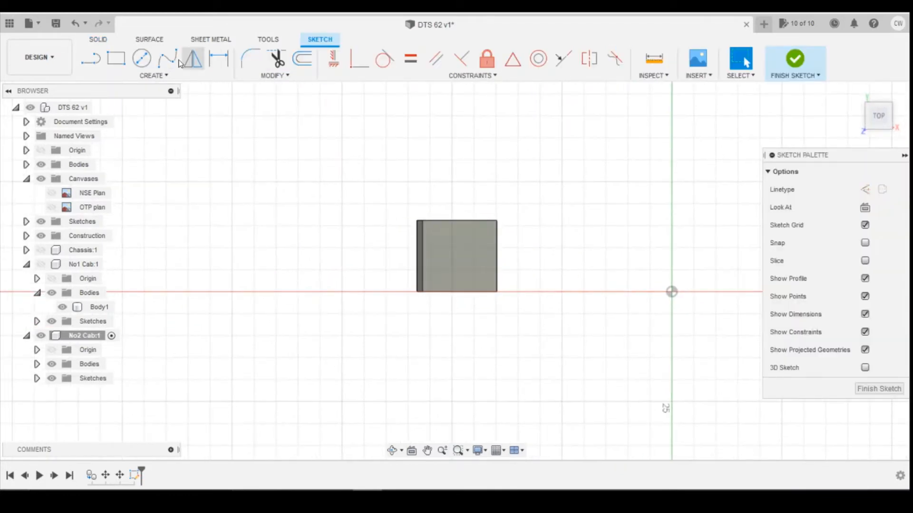
left_click(116, 59)
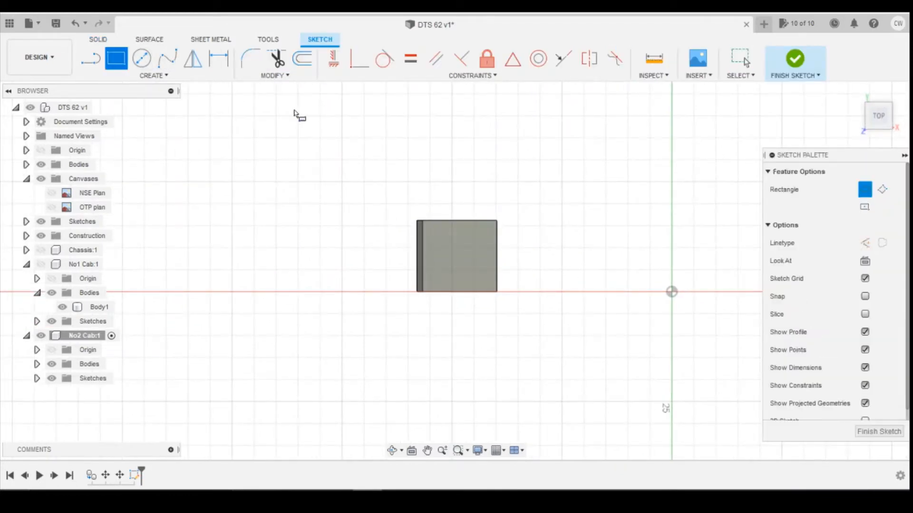
left_click(423, 221)
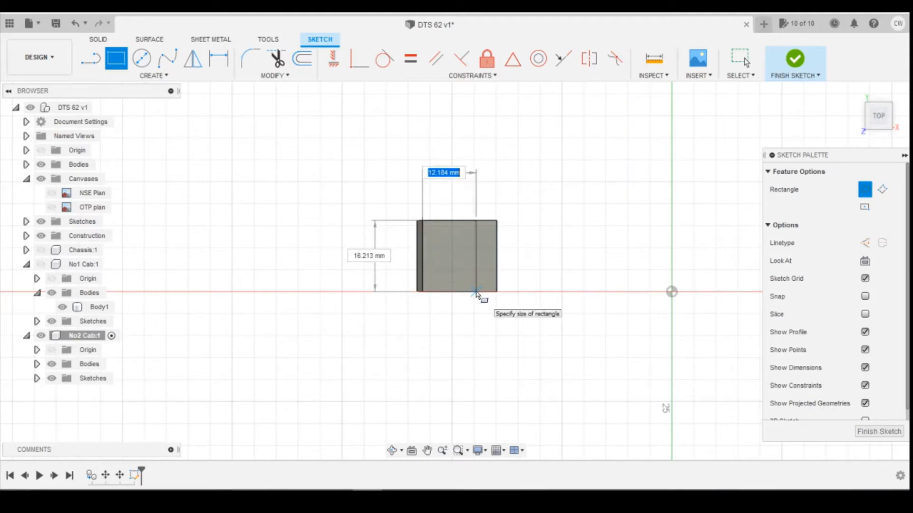
type("1803")
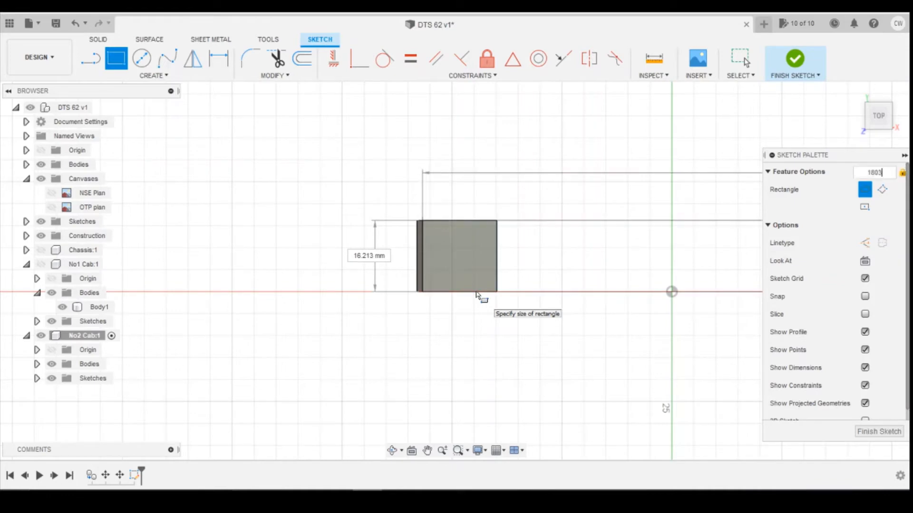
type("/148")
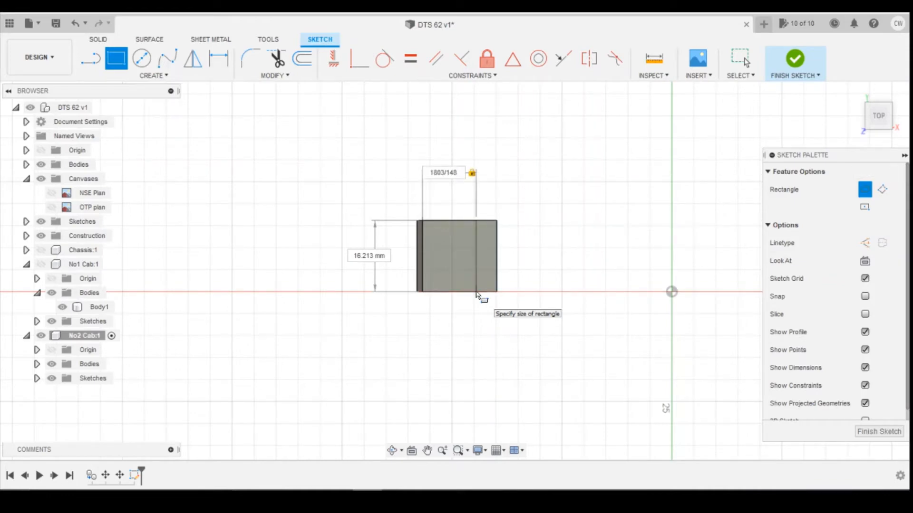
key("Return")
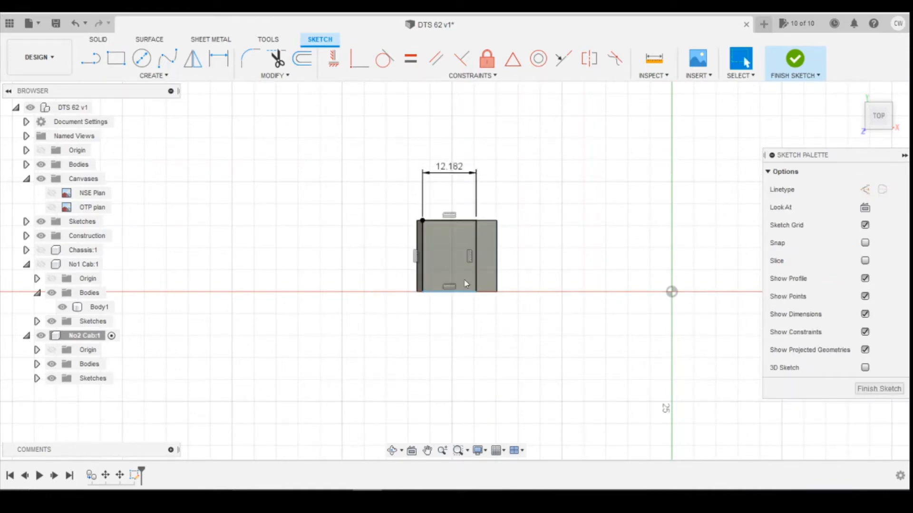
- Dimension the rectangle's side across the cab at 16.213 mm
key("d")
left_click(422, 249)
left_click(341, 259)
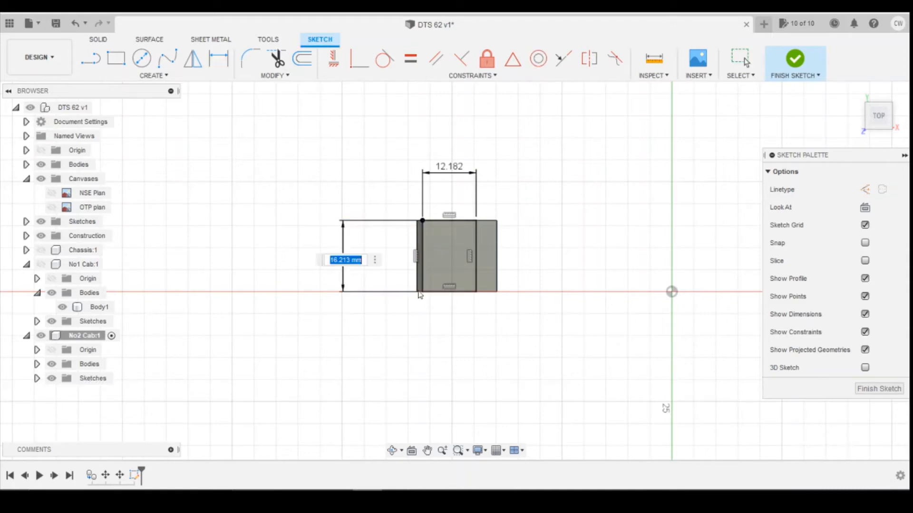
scroll(457, 326, "up", 3)
key("Return")
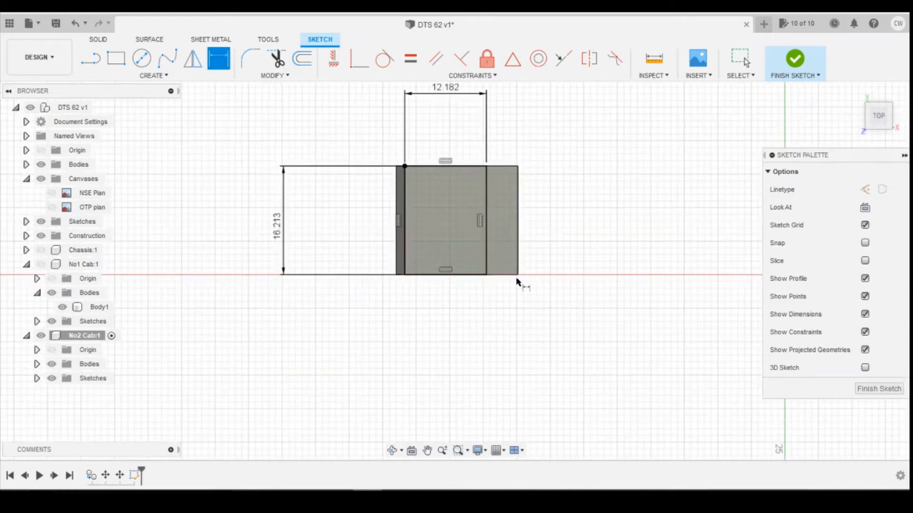
- Cut away the strip beyond the rectangle at the No2 cab's inner end with a -12.014 mm extrusion
key("Escape")
left_click(505, 205)
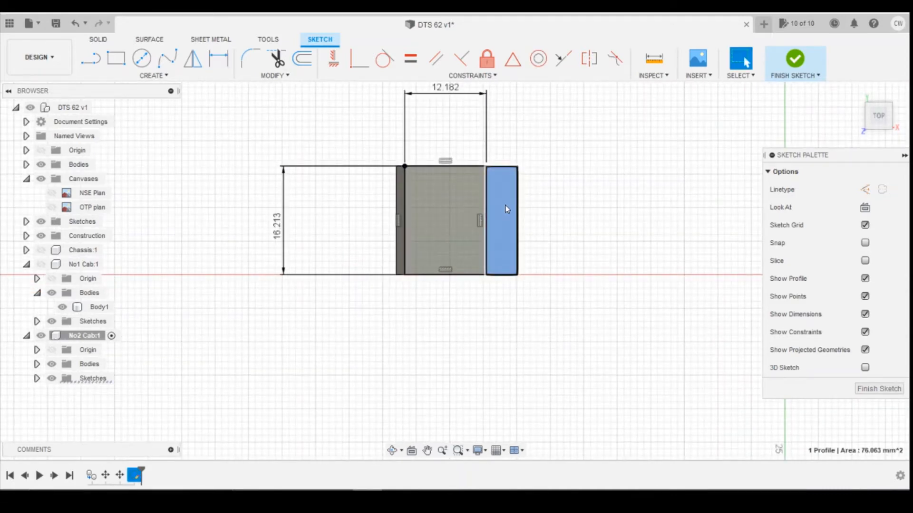
right_click(504, 204)
left_click(488, 257)
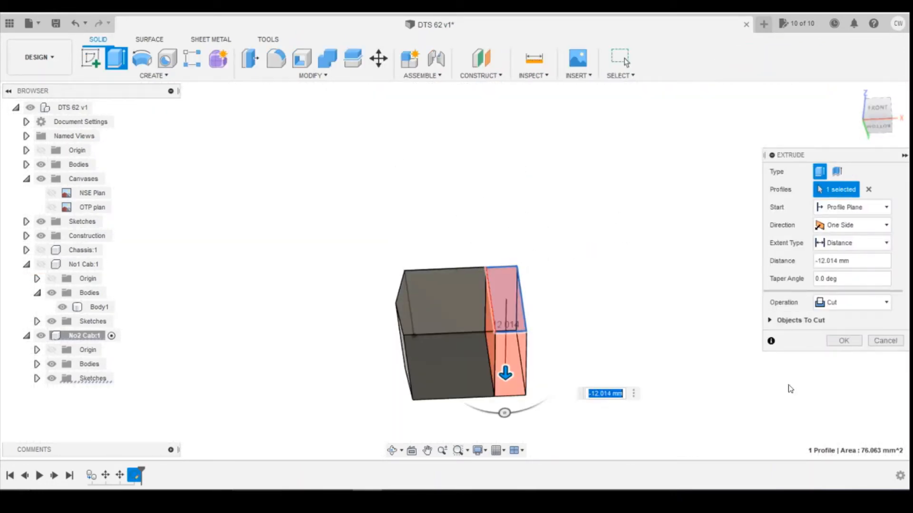
left_click(848, 345)
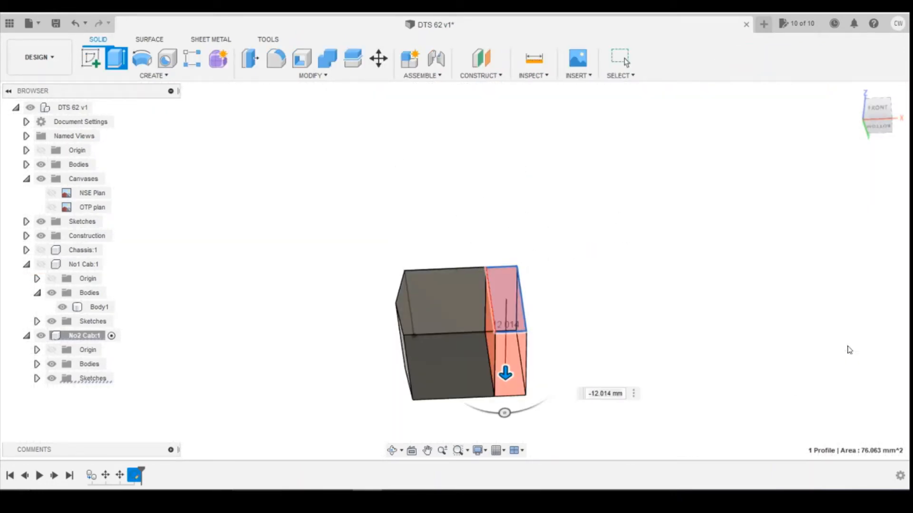
- Show the No1 Cab and Chassis components again and inspect both cabs on the chassis
left_click(879, 108)
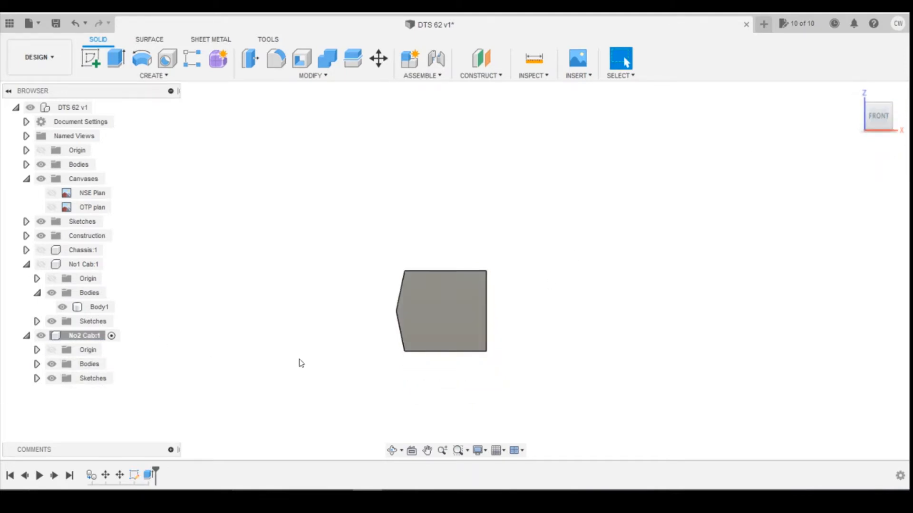
scroll(355, 299, "down", 2)
left_click(52, 280)
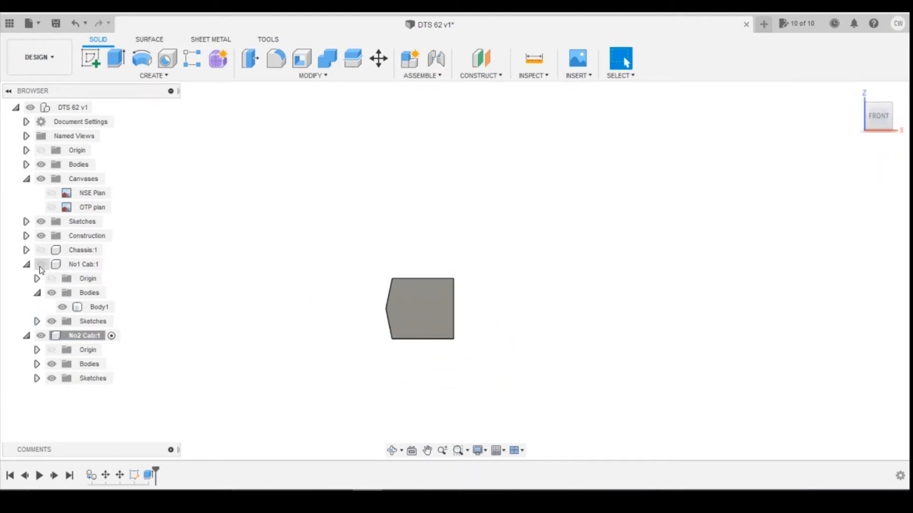
left_click(40, 265)
left_click(41, 250)
scroll(229, 356, "down", 3)
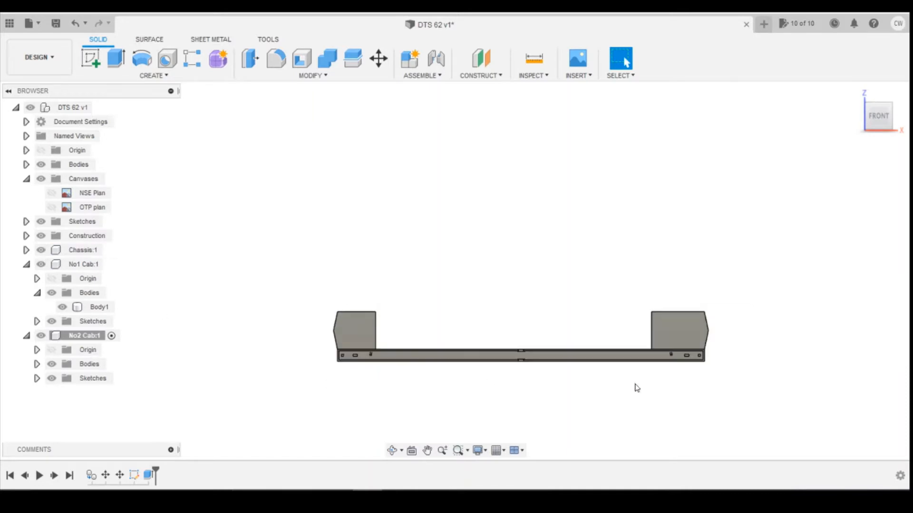
scroll(742, 394, "up", 1)
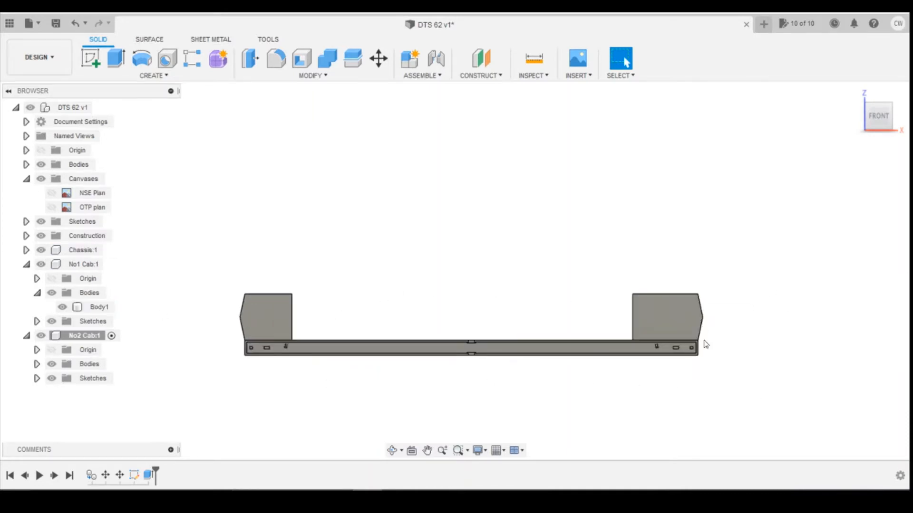
left_click_drag(880, 123, 870, 127)
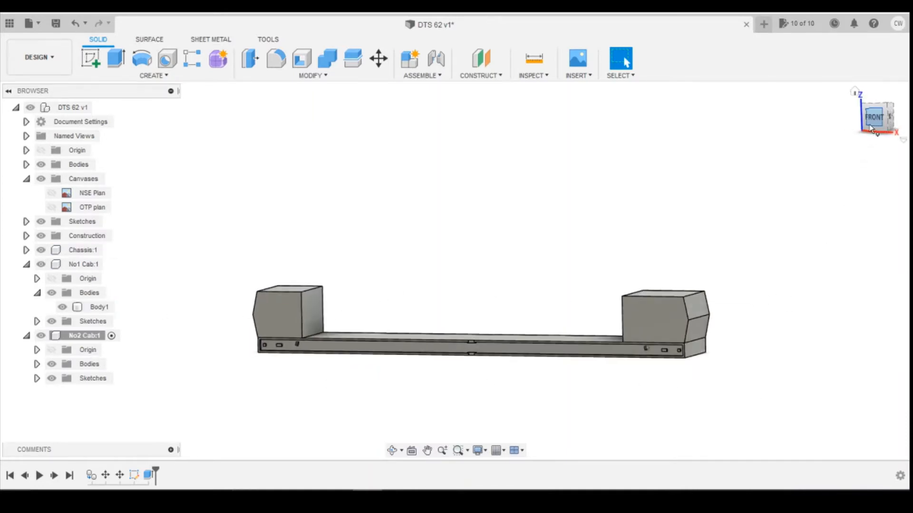
- Review the cab dimensions on the DTS measurements drawing
left_click(344, 500)
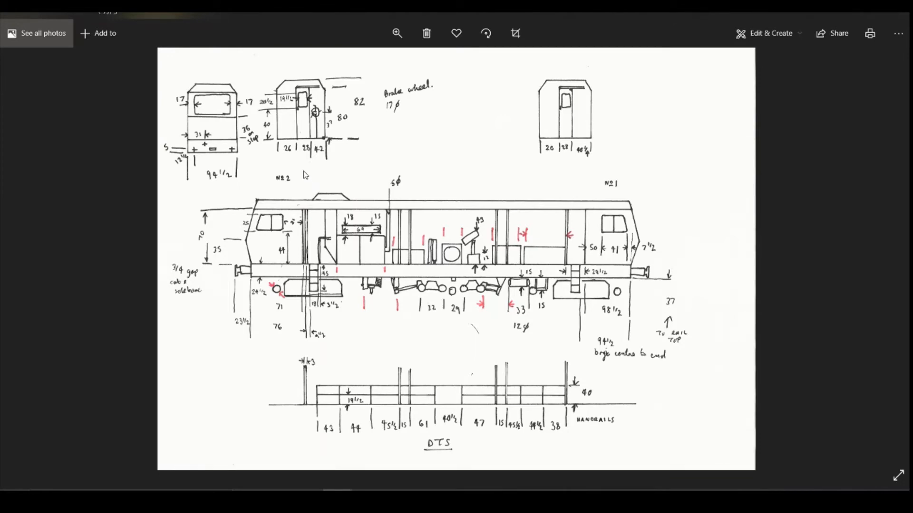
mouse_move(395, 500)
left_click(449, 439)
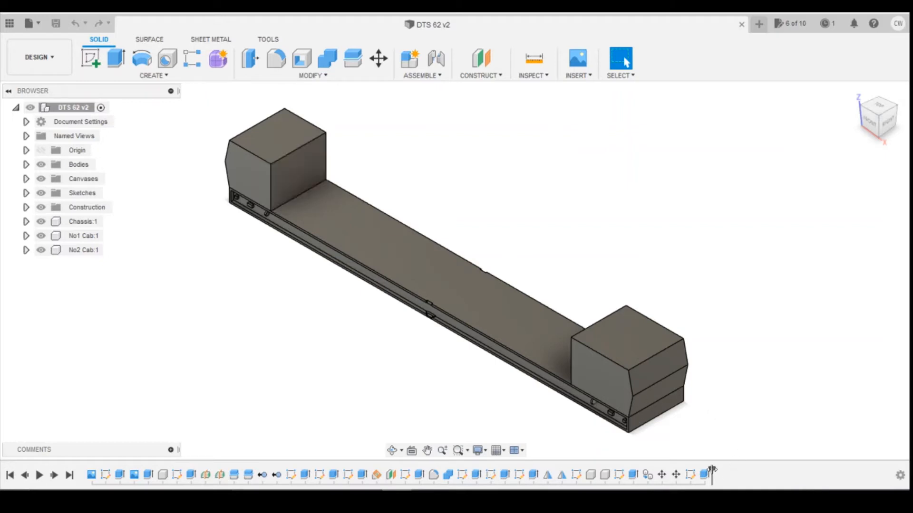
- Roll the timeline back to just before the No2 cab body was pasted and activate the No1 Cab component with the chassis hidden
left_click_drag(712, 469, 642, 468)
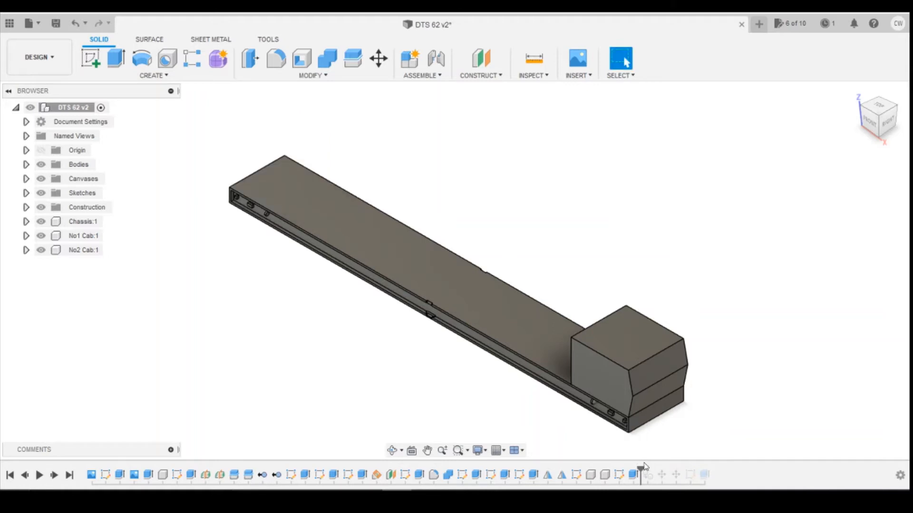
left_click(44, 223)
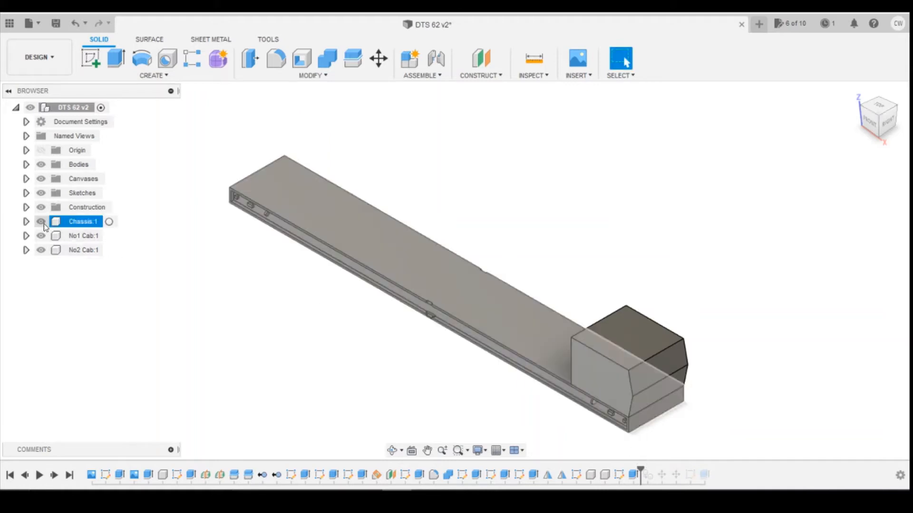
left_click(41, 223)
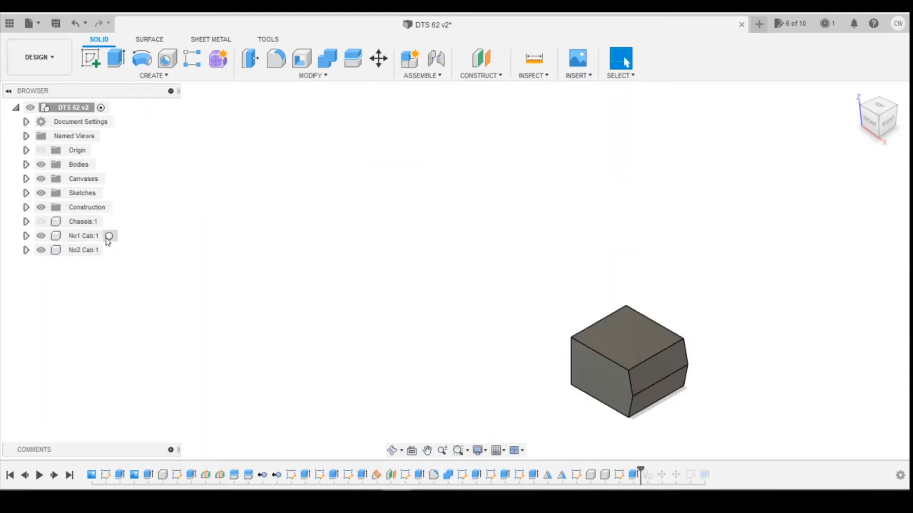
left_click(110, 236)
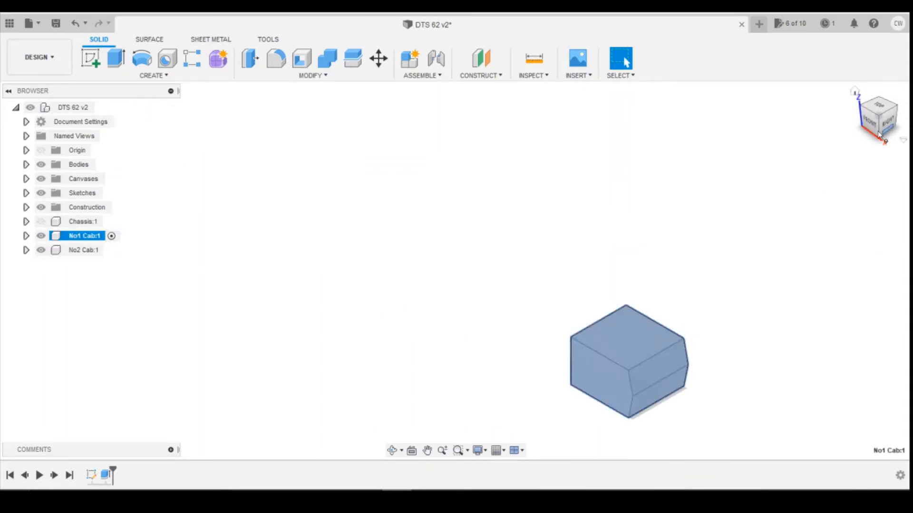
- Shell the No1 Cab body to a 1 mm inside thickness, leaving its underside open, and inspect the hollow interior
mouse_move(872, 122)
left_mouse_down()
mouse_move(884, 110)
mouse_move(872, 133)
left_mouse_up()
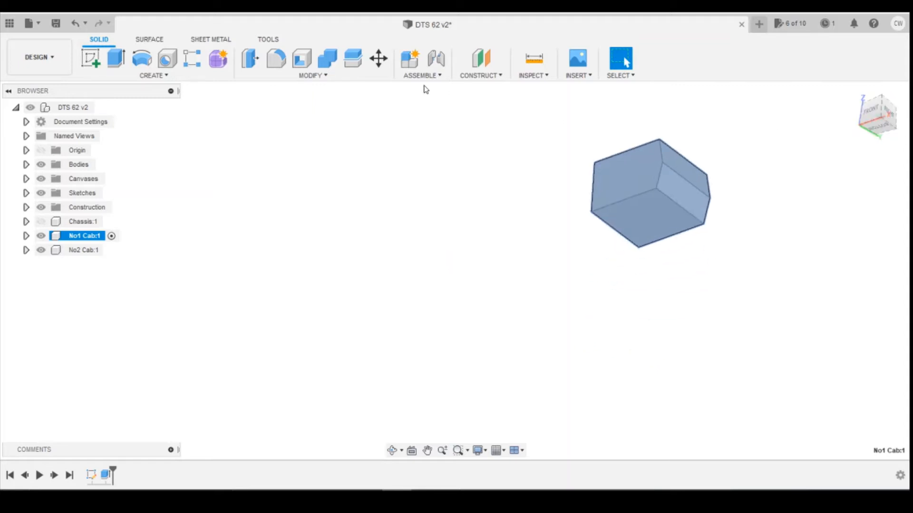
left_click(296, 64)
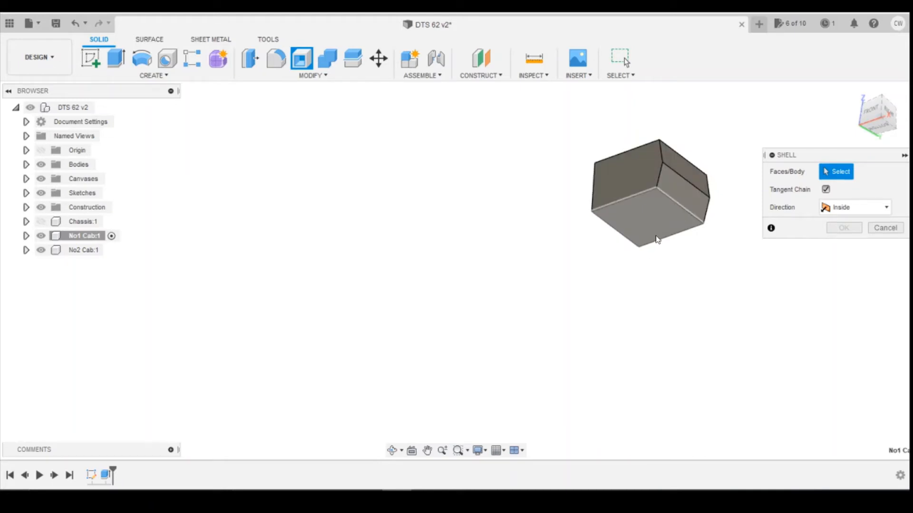
left_click(656, 239)
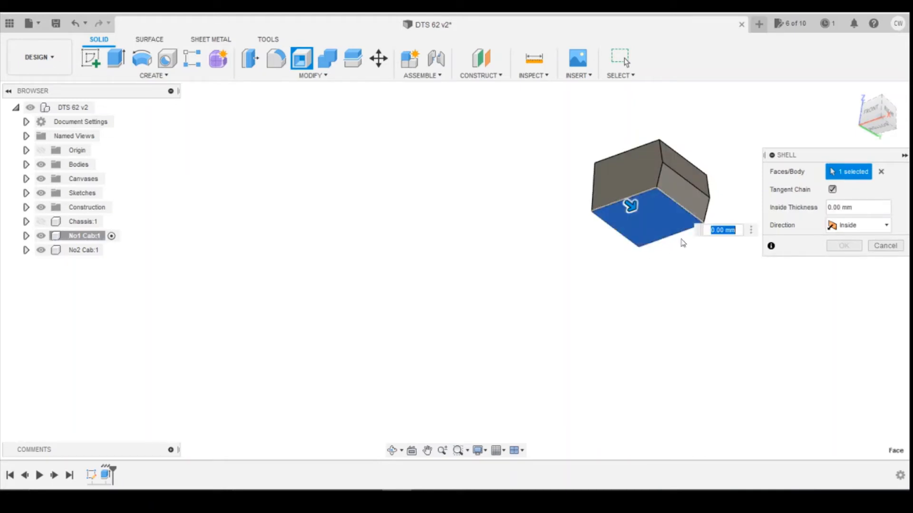
type("1")
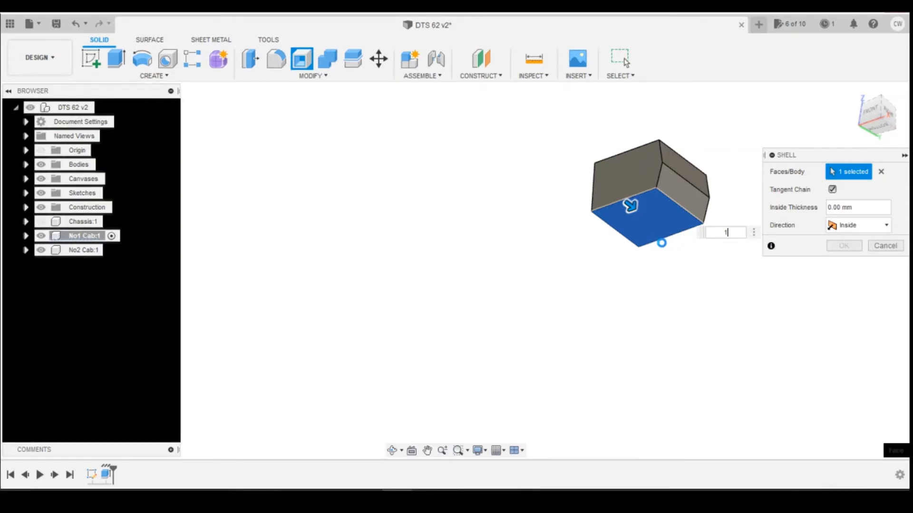
key("Return")
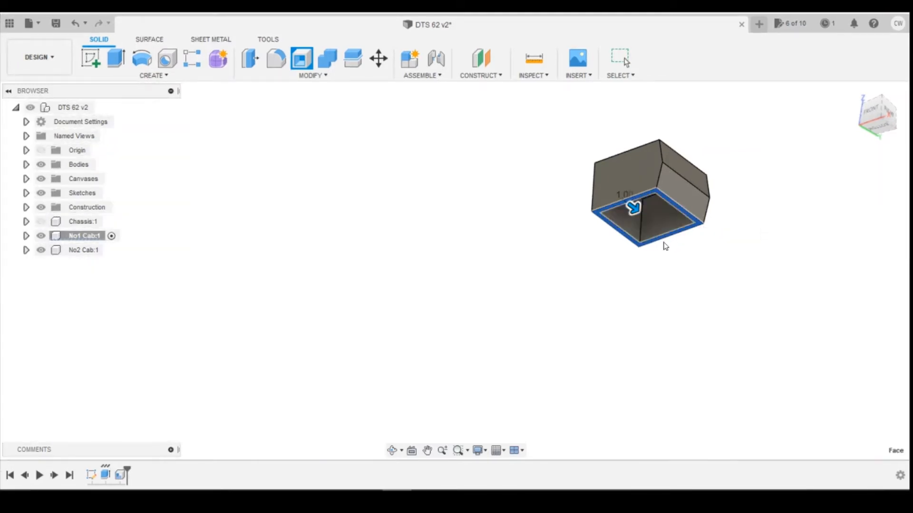
left_click_drag(864, 130, 889, 88)
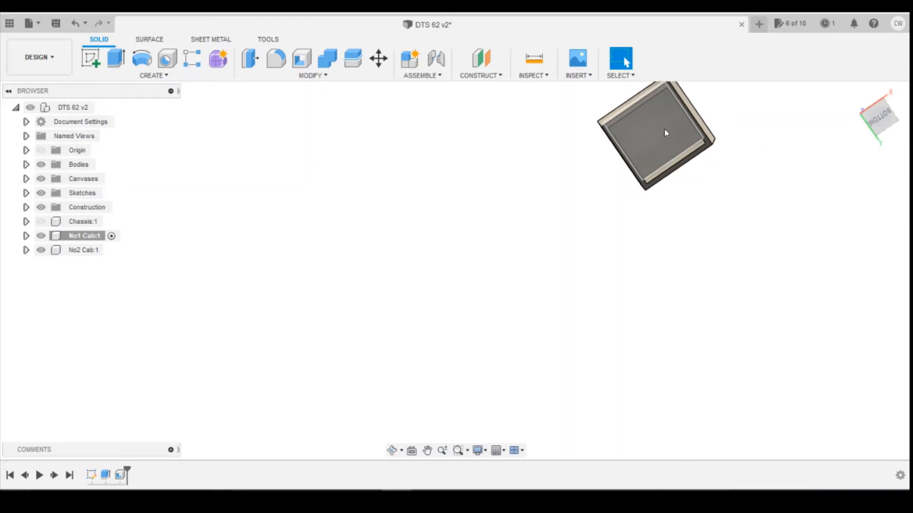
mouse_move(877, 129)
left_mouse_down()
mouse_move(871, 140)
mouse_move(876, 126)
mouse_move(859, 126)
left_mouse_up()
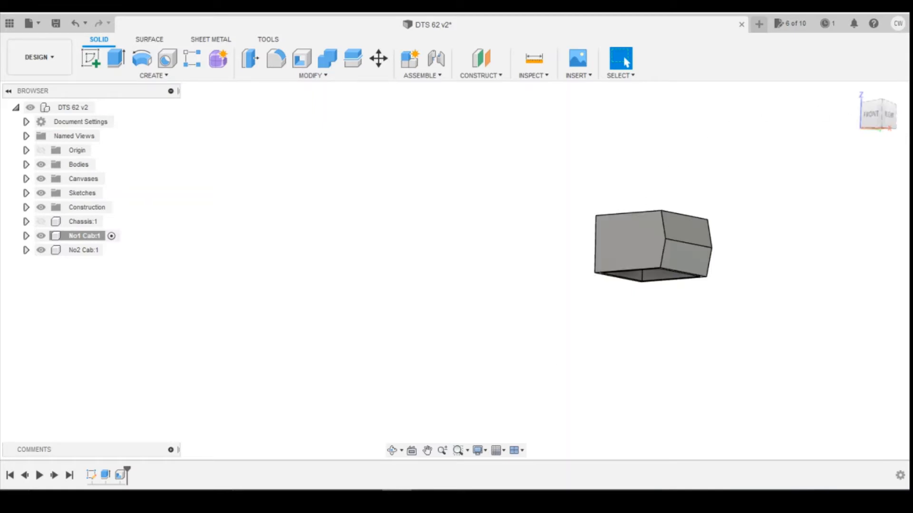
- Check the window measurements on the DTS drawing and open a side-view reference photo of DR72212 from the 72212 picture folder
mouse_move(338, 500)
left_click(433, 460)
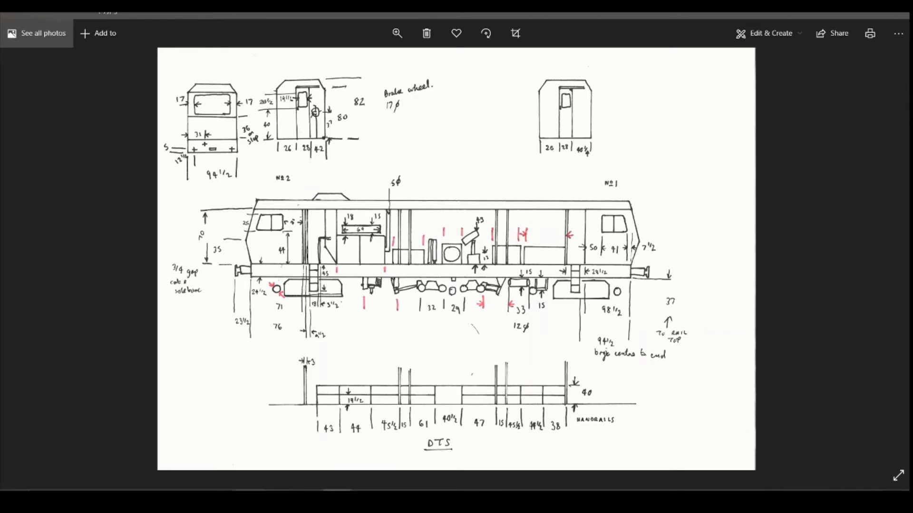
left_click(249, 499)
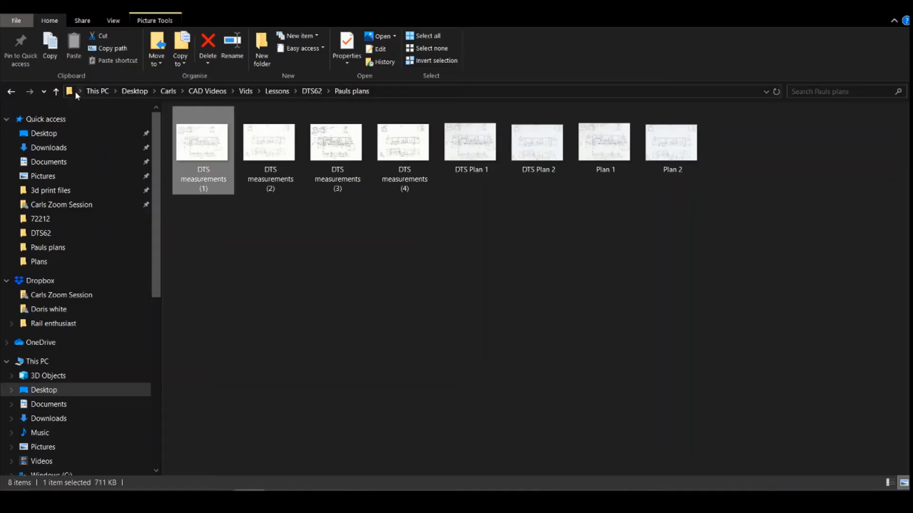
left_click(56, 91)
double_click(293, 139)
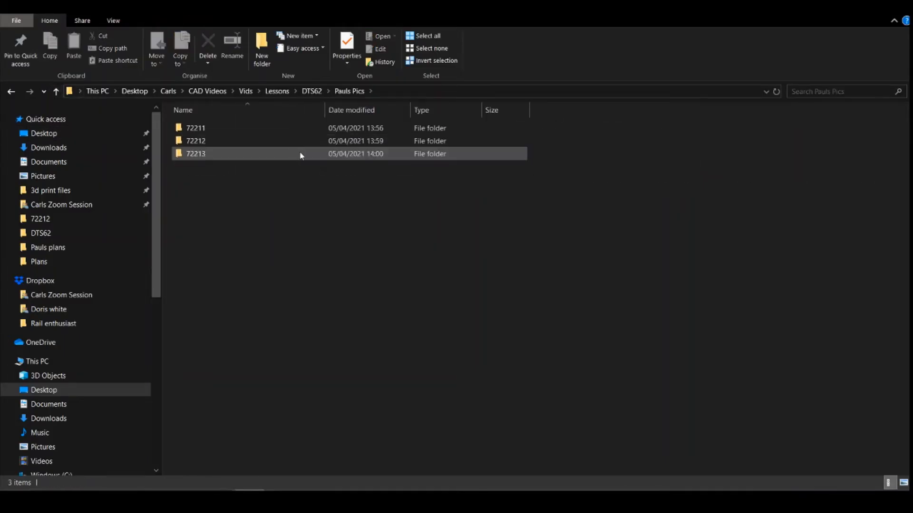
double_click(224, 141)
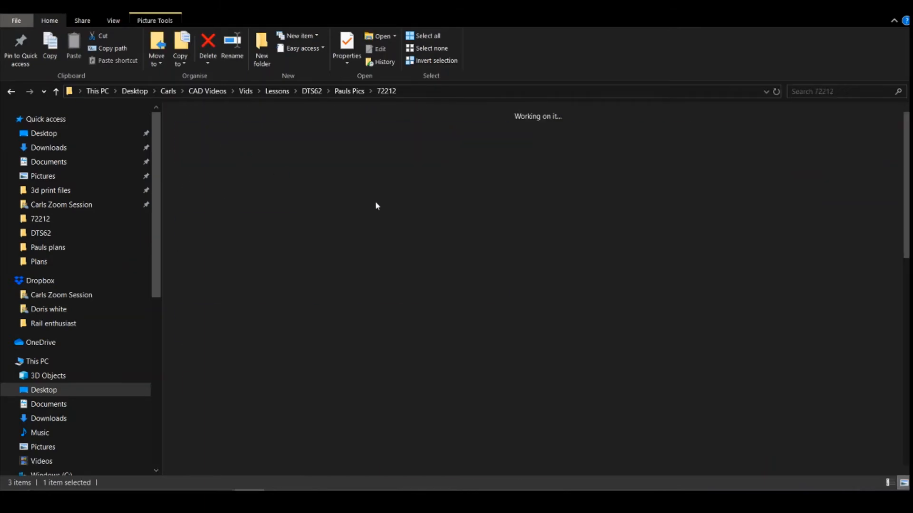
left_click(397, 235)
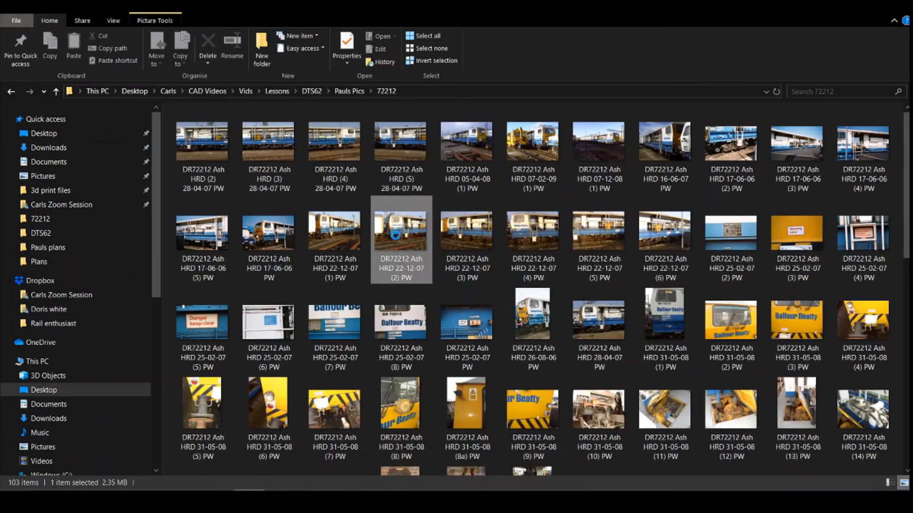
double_click(449, 247)
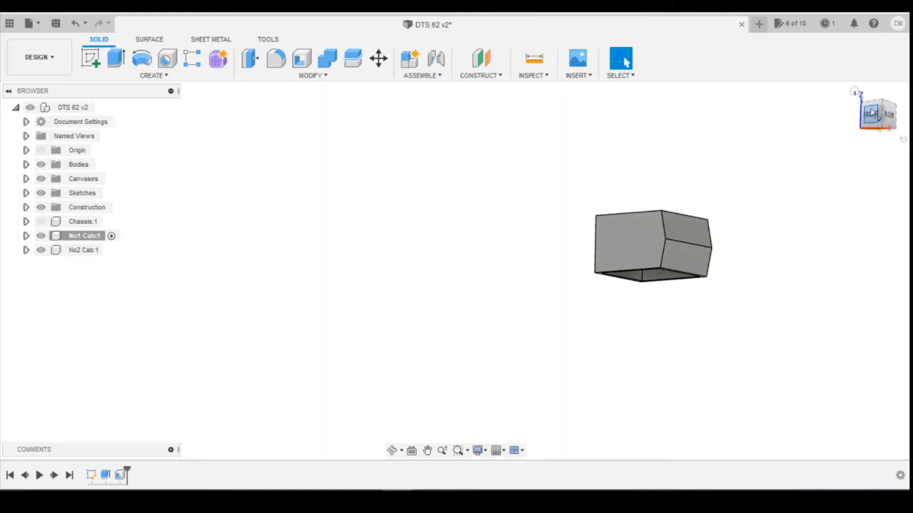
- Face the No1 Cab from the front and show the NSE Plan canvas over it
left_click(874, 115)
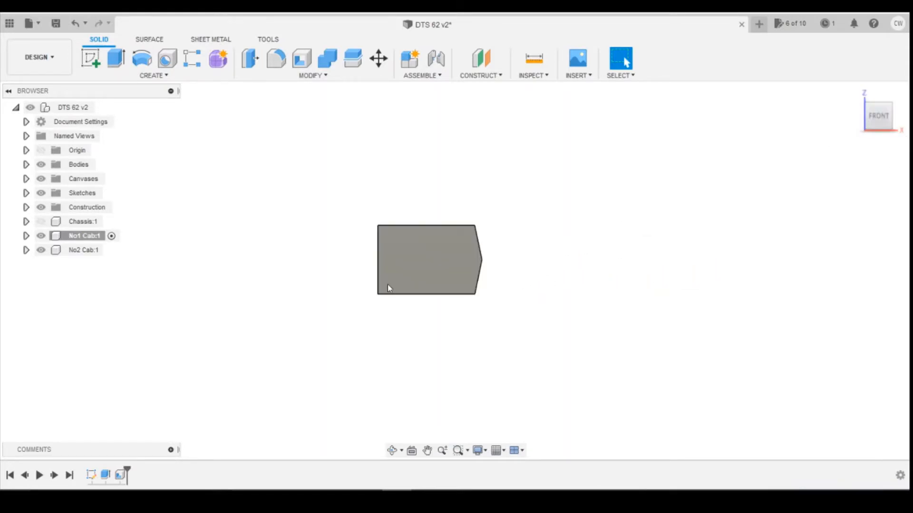
scroll(323, 278, "up", 2)
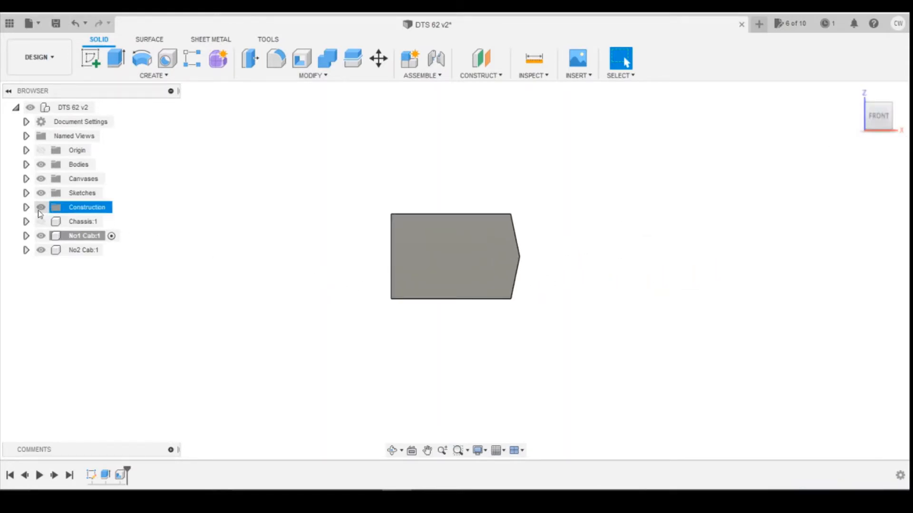
left_click(26, 178)
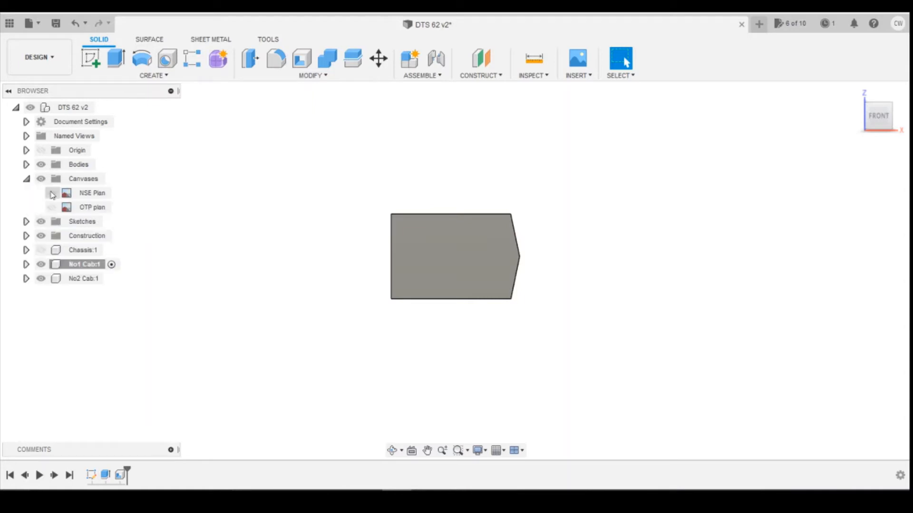
left_click(49, 195)
left_click(51, 194)
scroll(499, 276, "up", 5)
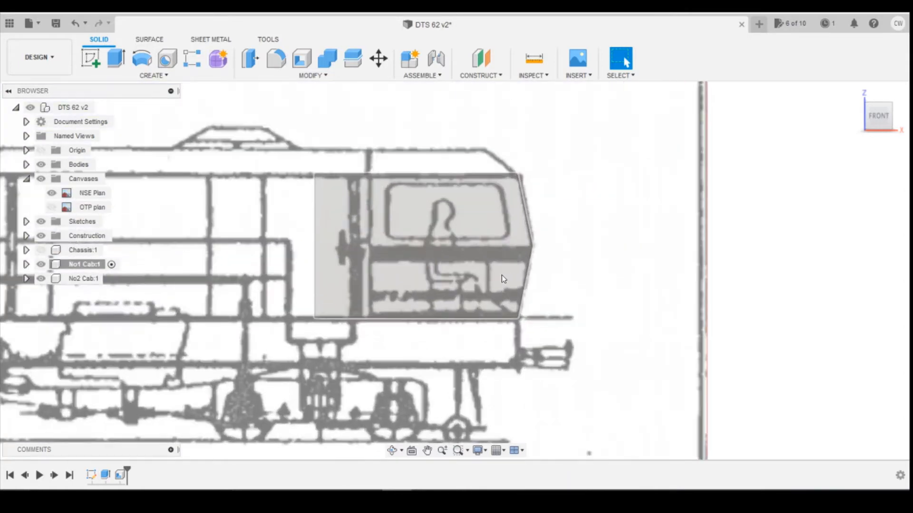
scroll(499, 276, "down", 2)
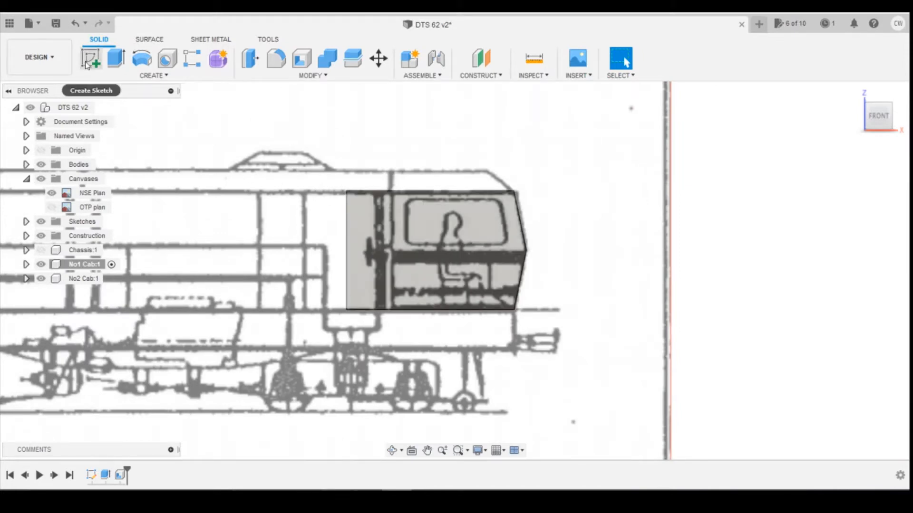
- Start a sketch on the No1 Cab's front side face and draw a rectangle about 10.9 by 5.0 mm over the plan's side window
left_click(90, 59)
left_click(441, 235)
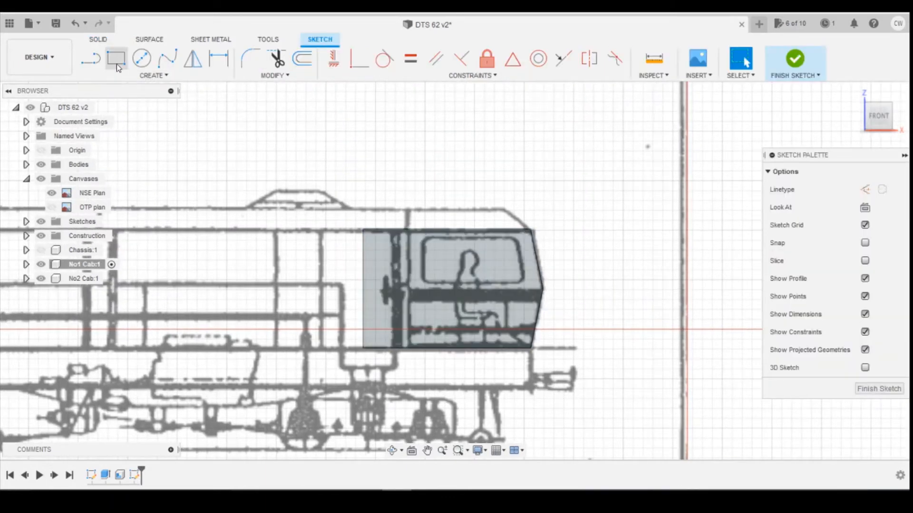
left_click(116, 58)
left_click(420, 242)
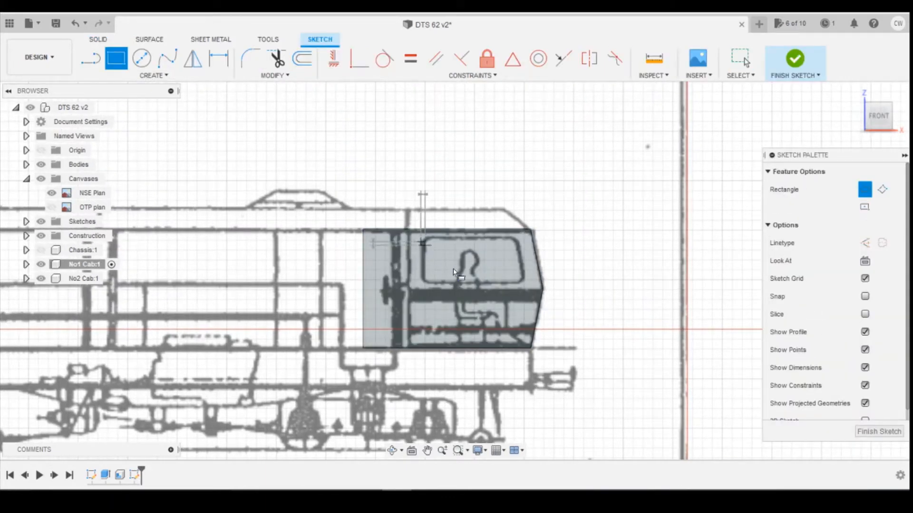
left_click(529, 291)
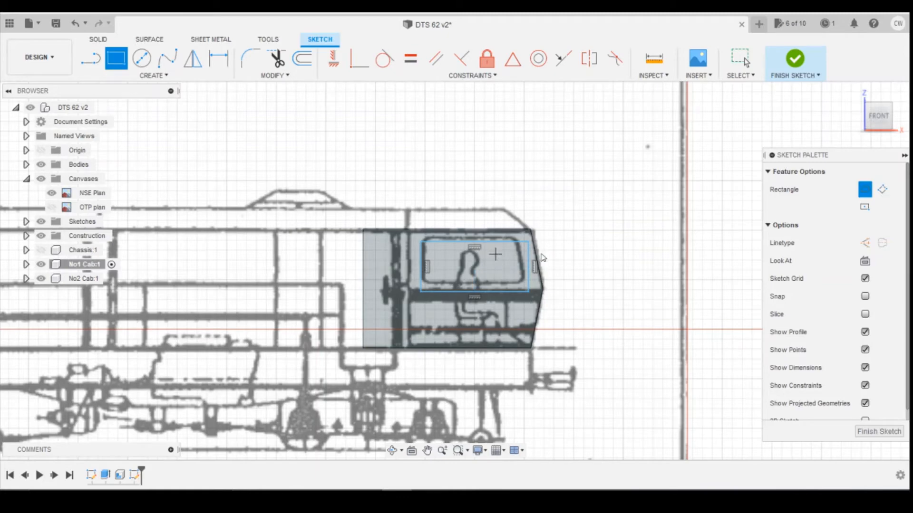
key("Escape")
scroll(530, 360, "up", 4)
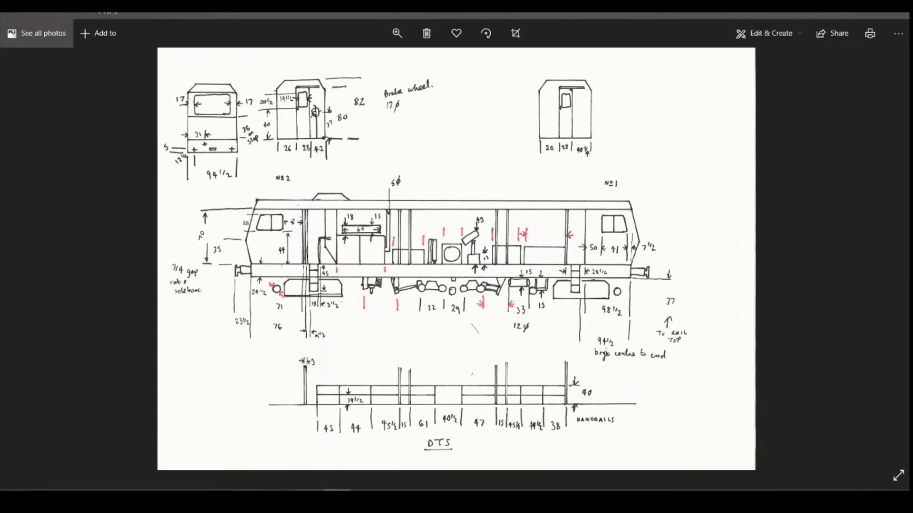
- Switch to the browser's Bing unit converter and convert 25 inches to millimetres
left_click(309, 501)
left_click(166, 212)
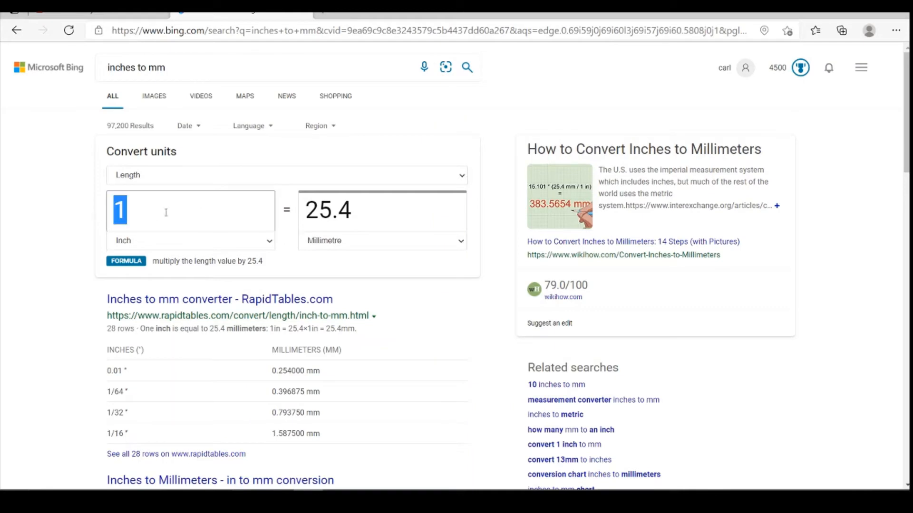
type("25")
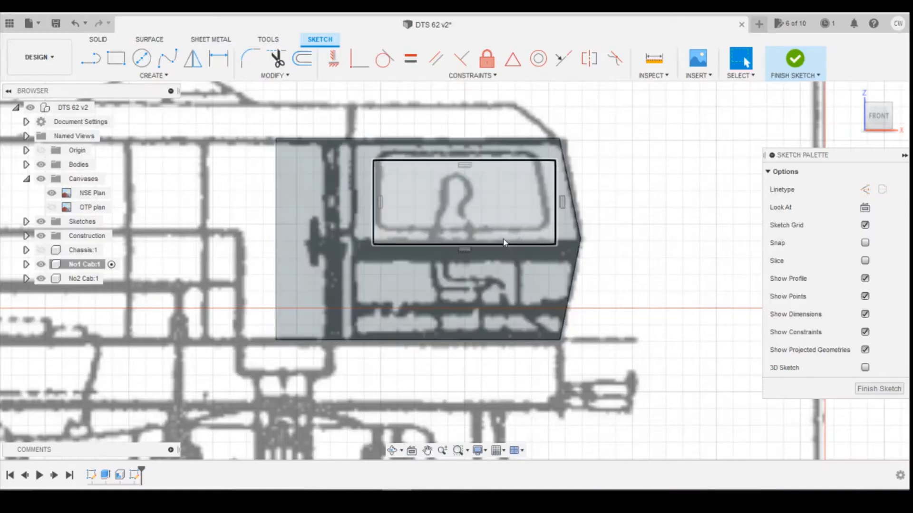
- Dimension the window rectangle's height as 635/148 mm between its upper and lower edges
key("d")
left_click(475, 161)
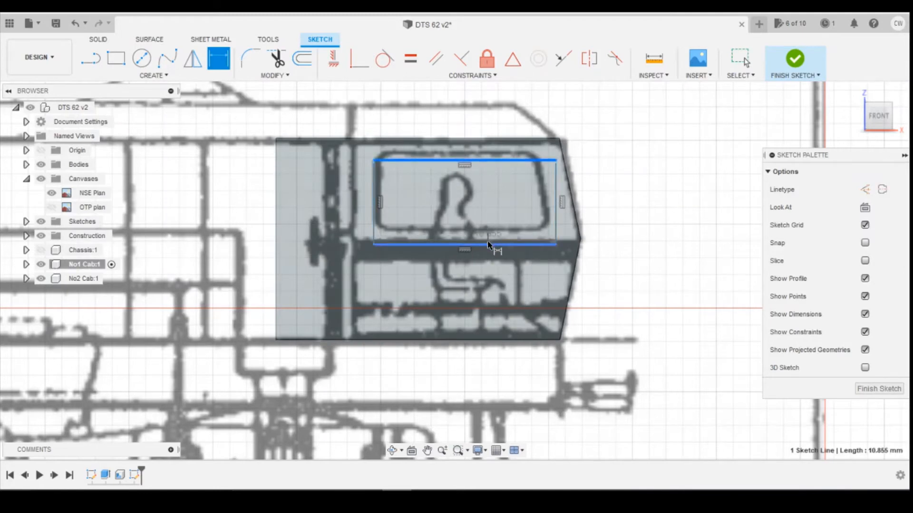
left_click(492, 243)
left_click(670, 208)
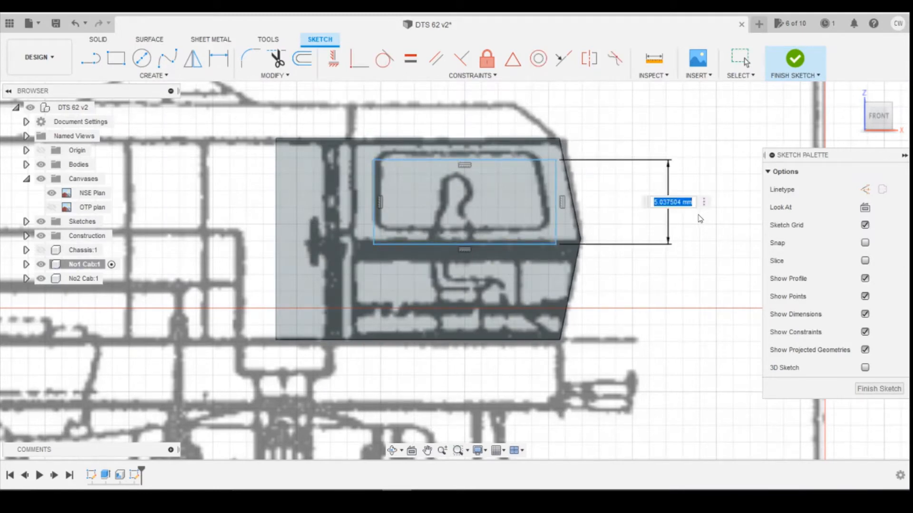
type("635/148")
key("Return")
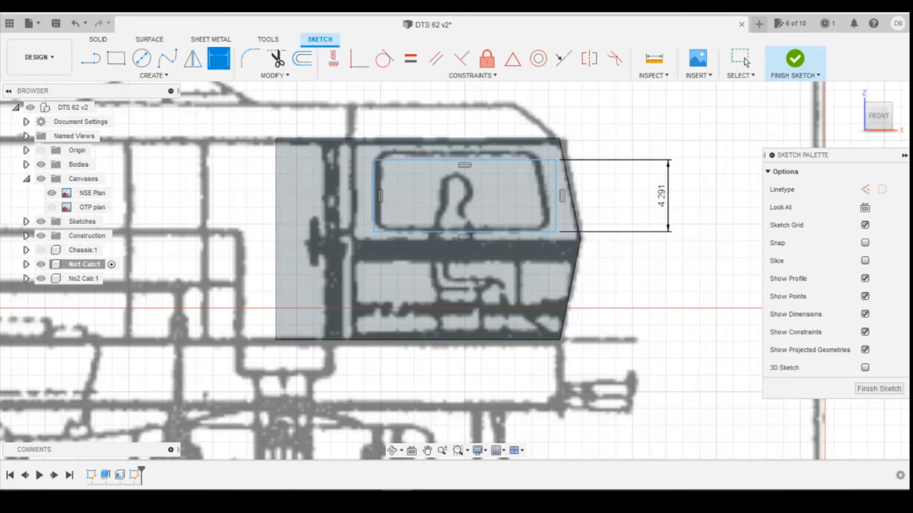
- Check the cab window's width on the DTS drawing and select the inch value in the Bing converter for a new conversion
left_click(309, 490)
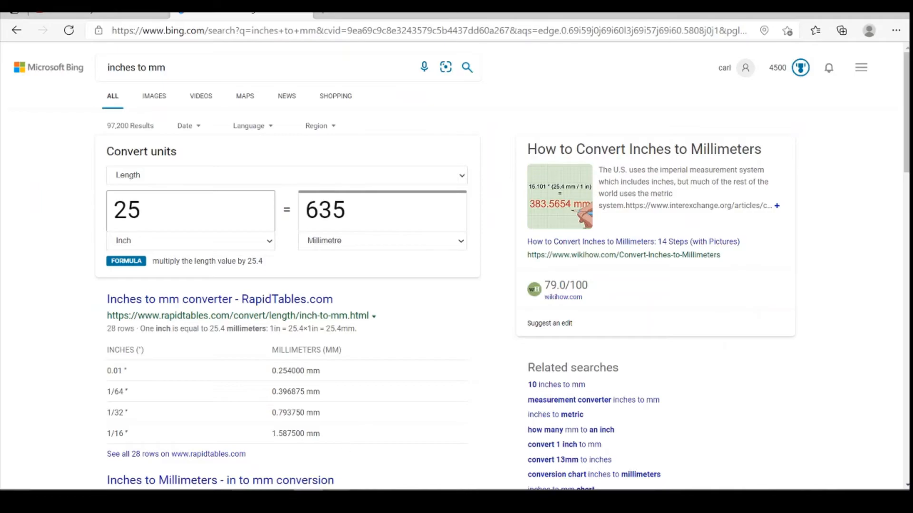
mouse_move(362, 489)
left_click(400, 457)
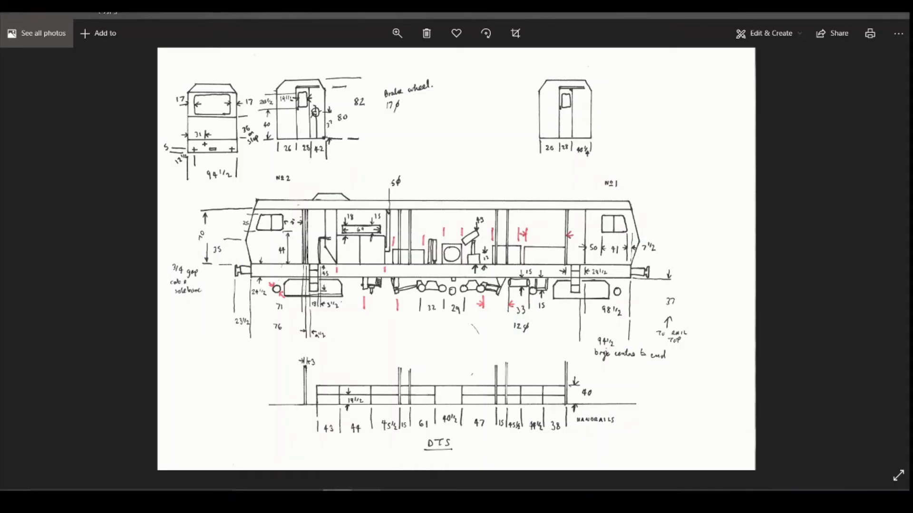
key("alt+Tab")
left_click_drag(161, 205, 53, 214)
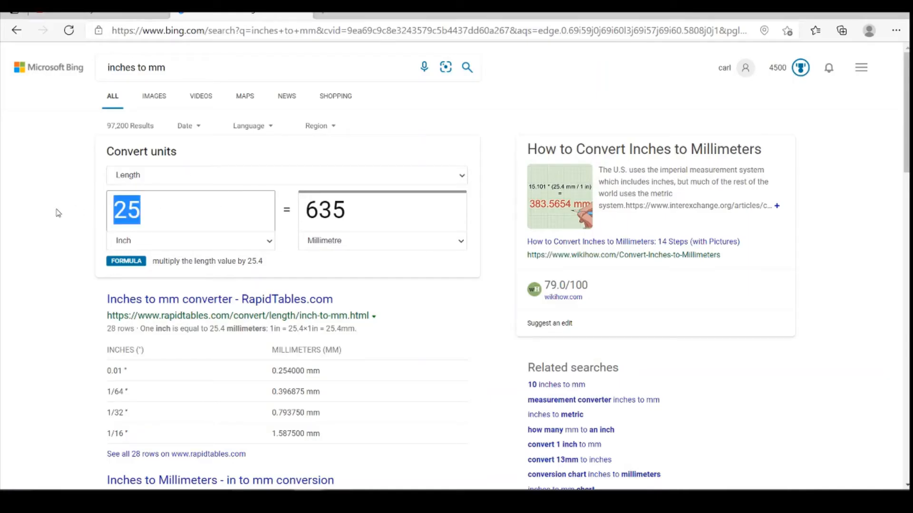
- Convert 41 inches to millimetres online and dimension the window rectangle's width in the Fusion 360 sketch as 1041.4/148
type("41")
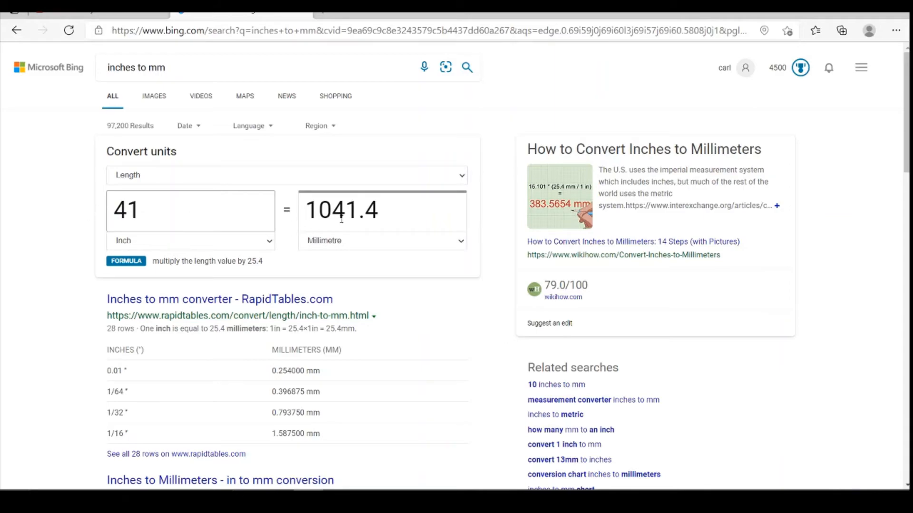
key("alt+Tab")
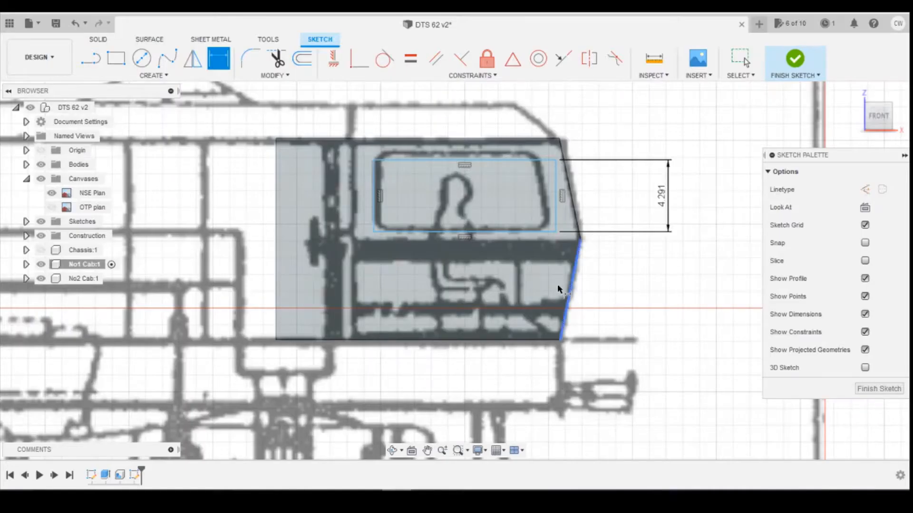
left_click(556, 194)
left_click(375, 194, "shift")
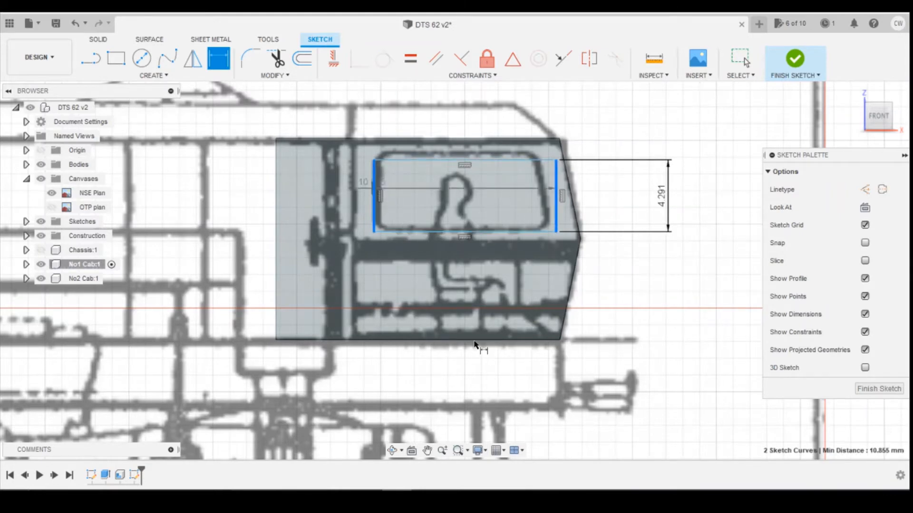
left_click(549, 402)
type("1")
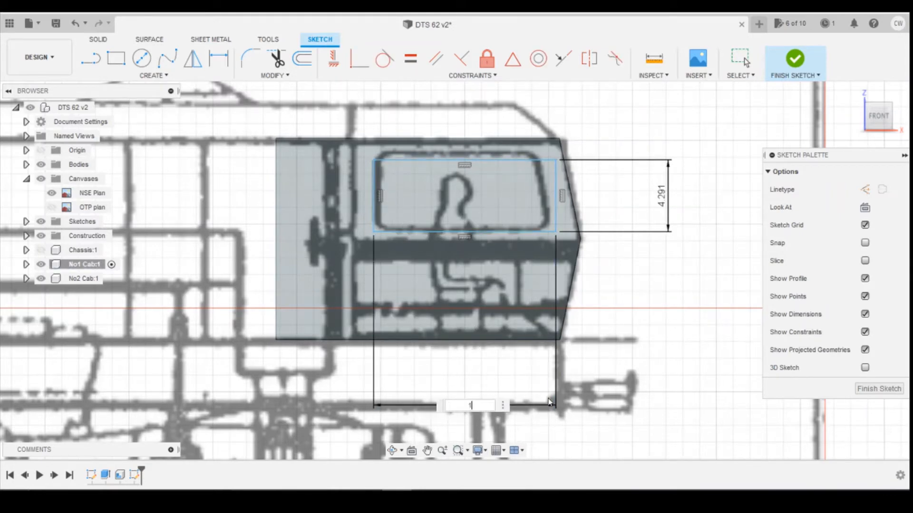
type("041.4/148")
key("Return")
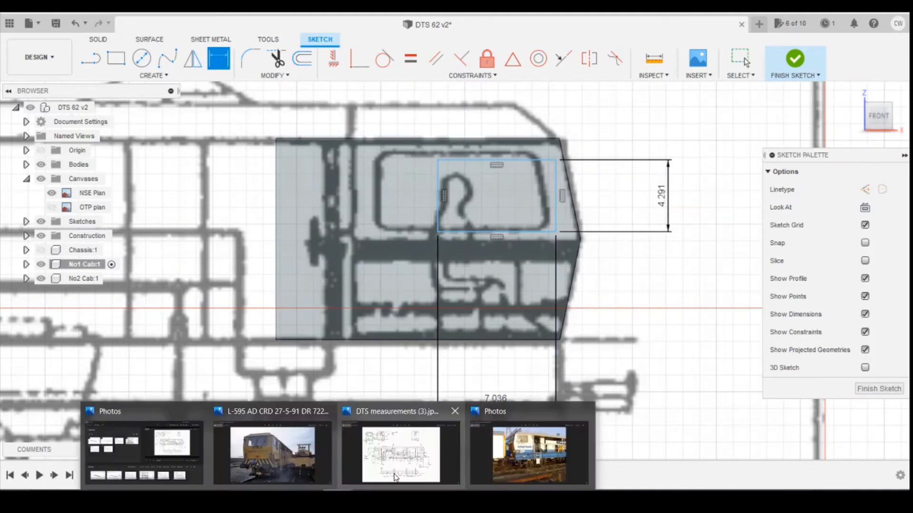
- Check the cab window's offset on the DTS measurements drawing and convert 50 inches to millimetres in the online converter
left_click(398, 476)
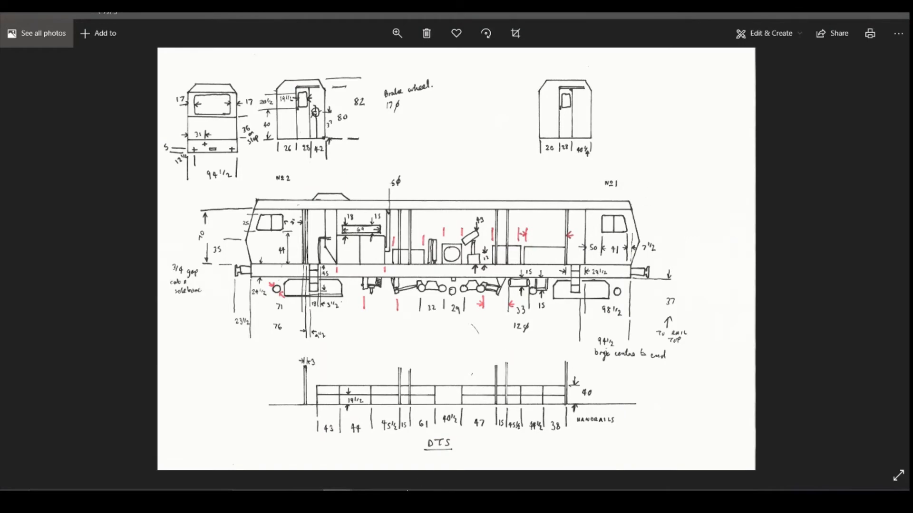
left_click(399, 456)
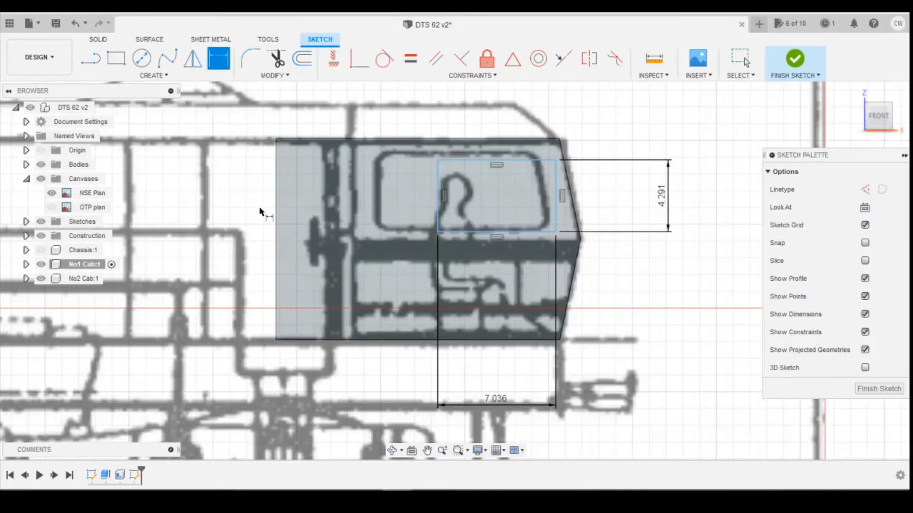
key("alt+Tab")
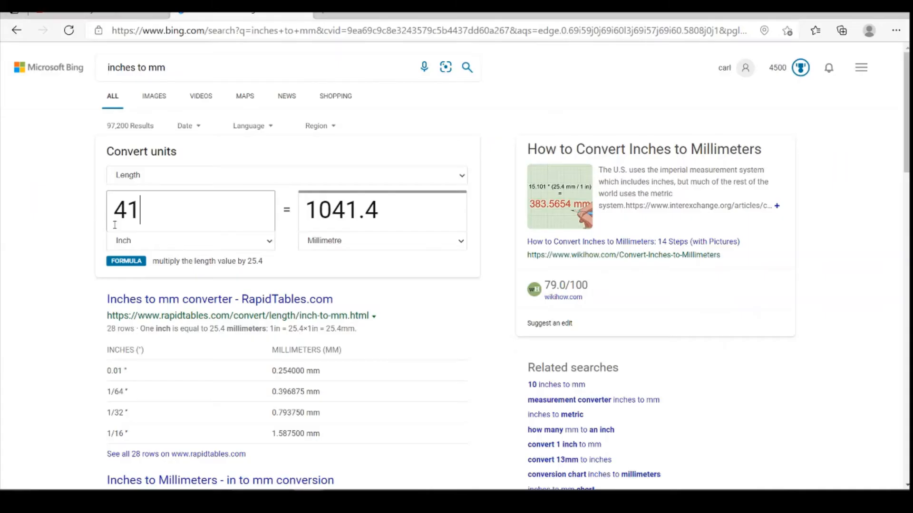
left_click_drag(152, 218, 97, 209)
type("50")
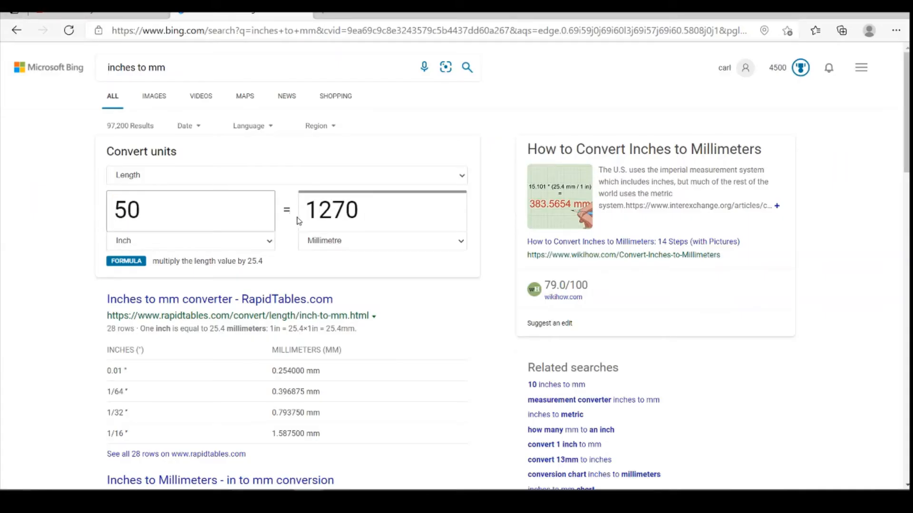
key("alt+Tab")
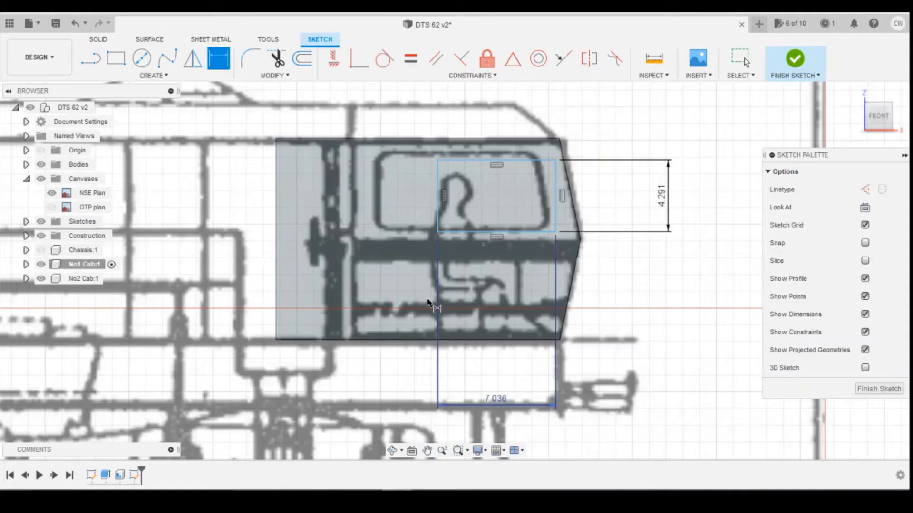
- In the Fusion 360 sketch, dimension the distance from the cab's rear vertical edge to the window rectangle's nearest side as 1270/148
left_click(436, 192)
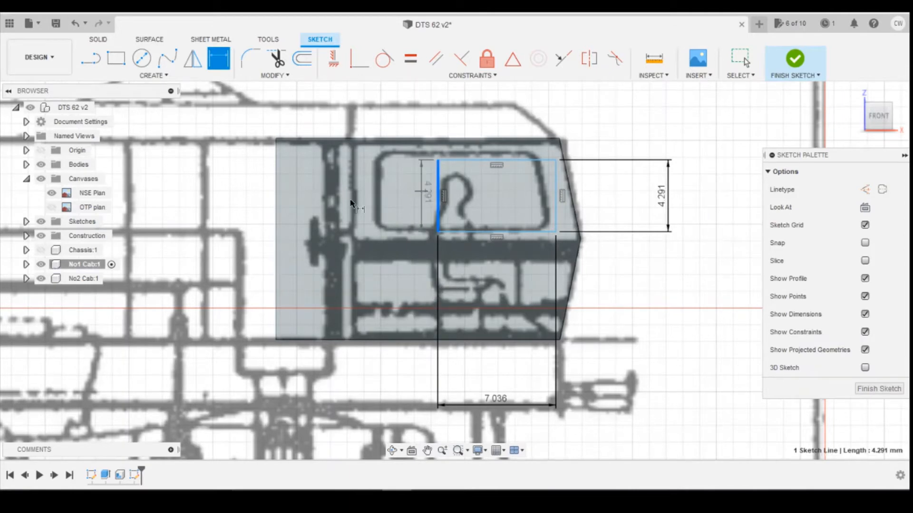
left_click(276, 190, "shift")
left_click(376, 210)
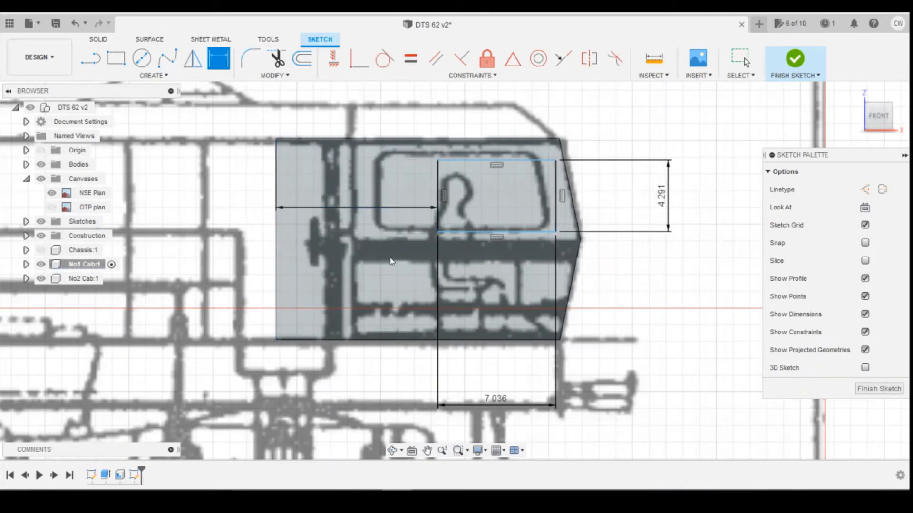
type("1270/148")
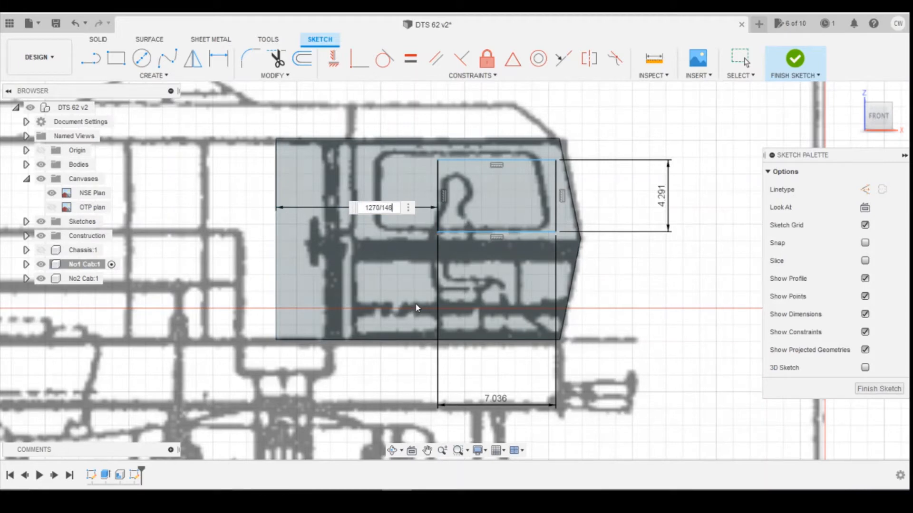
key("Return")
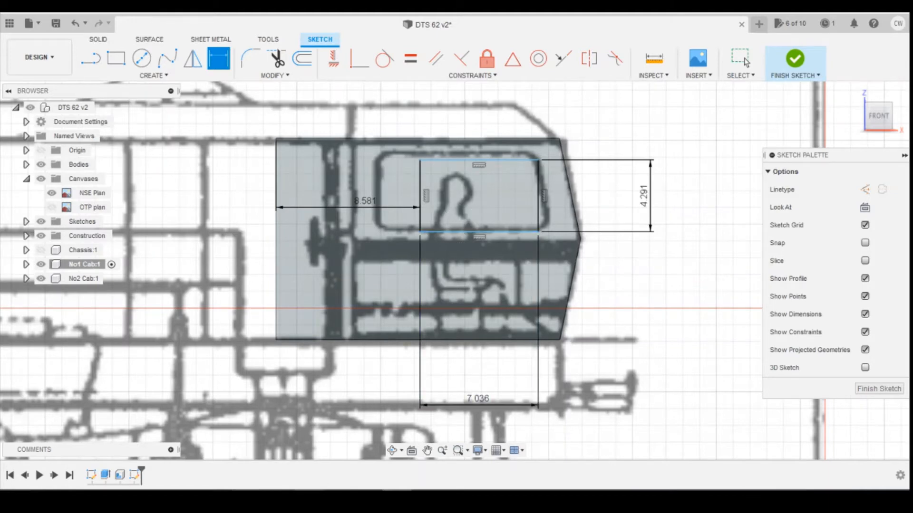
- Examine the DTS measurement drawings and plan images in Photos for the shape and dimensions of the cab side windows
mouse_move(339, 499)
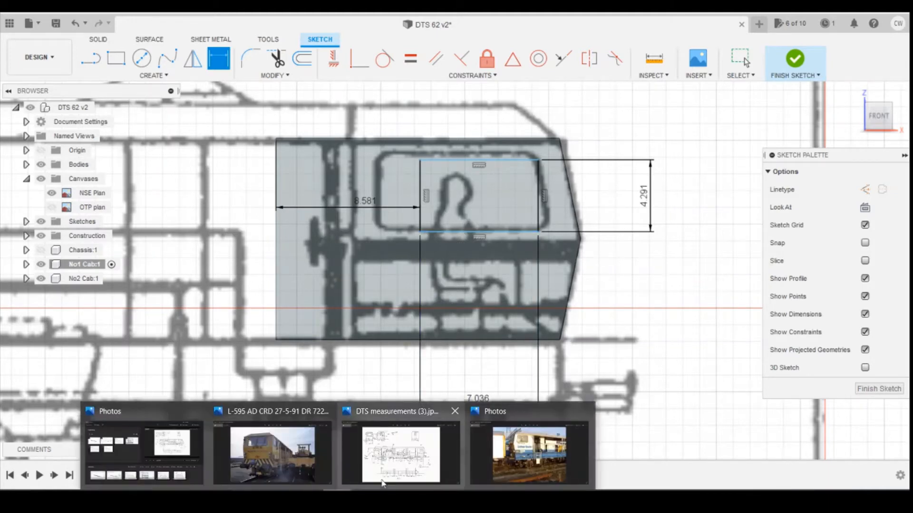
left_click(395, 447)
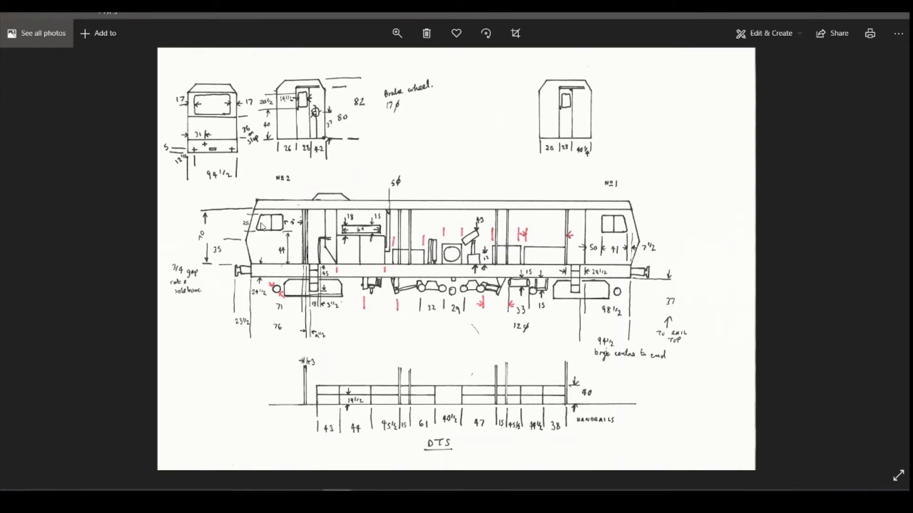
key("Right")
key("Left")
key("Right")
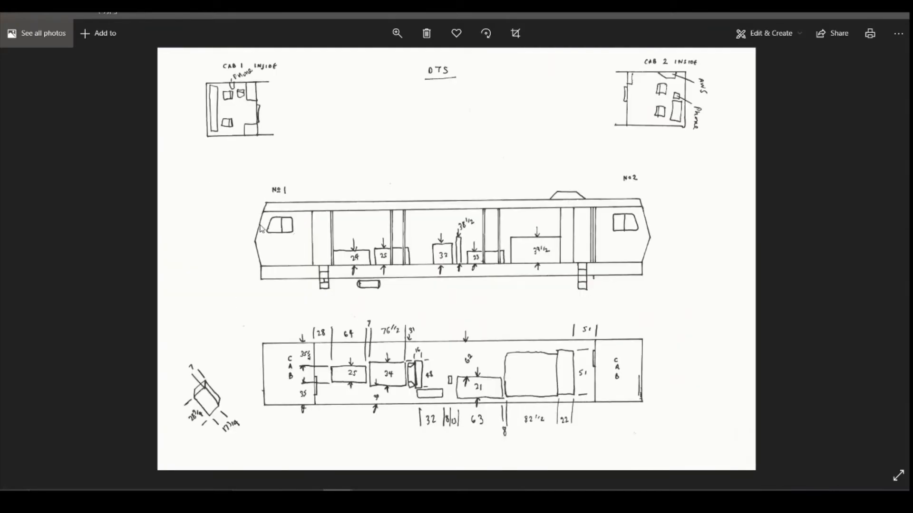
key("Left")
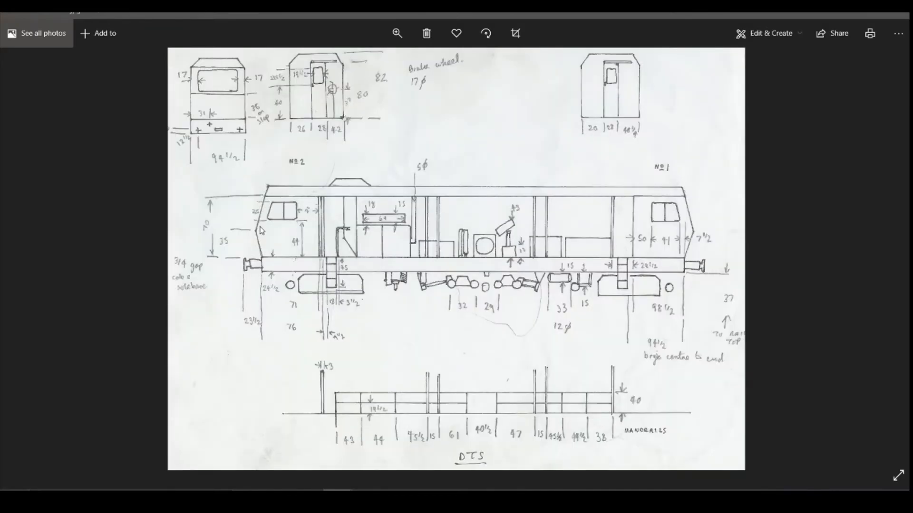
key("Right")
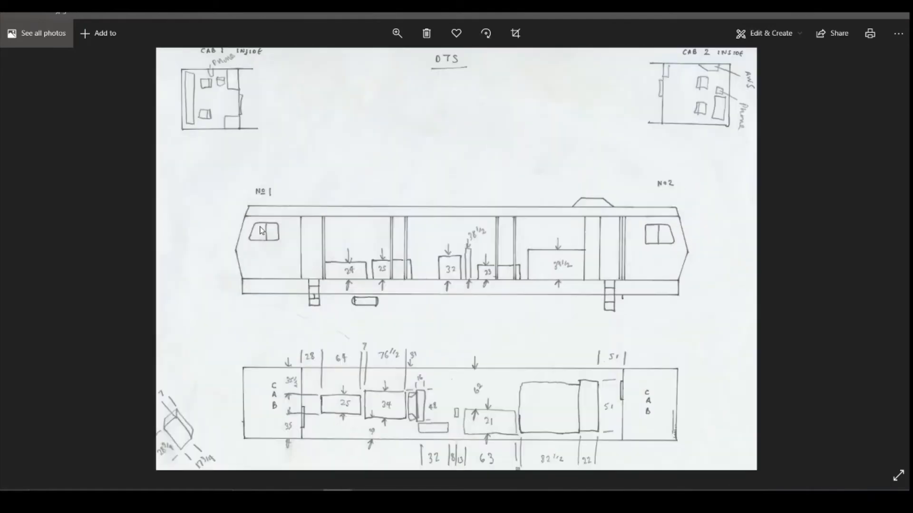
key("Left")
key("Left")
key("Left")
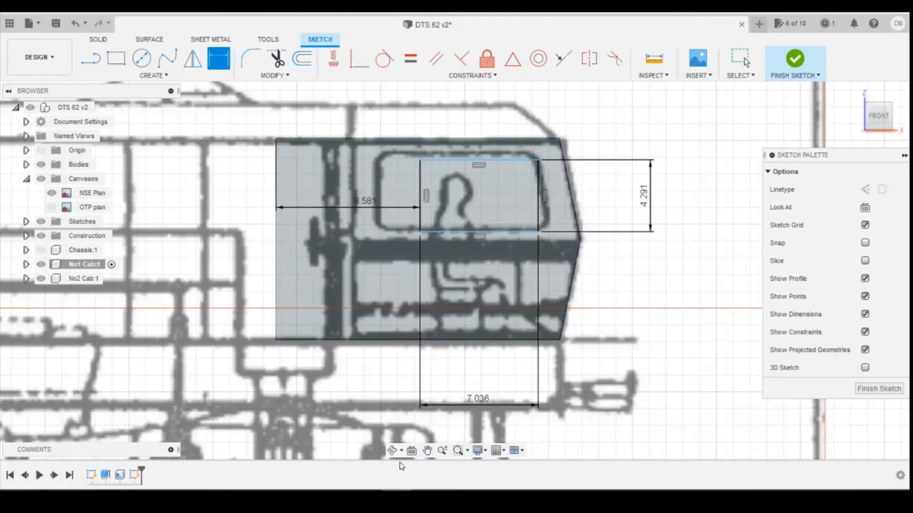
- Draw a slanted line about 4.7 mm long from the window rectangle's lower front corner to its upper edge
left_click(88, 65)
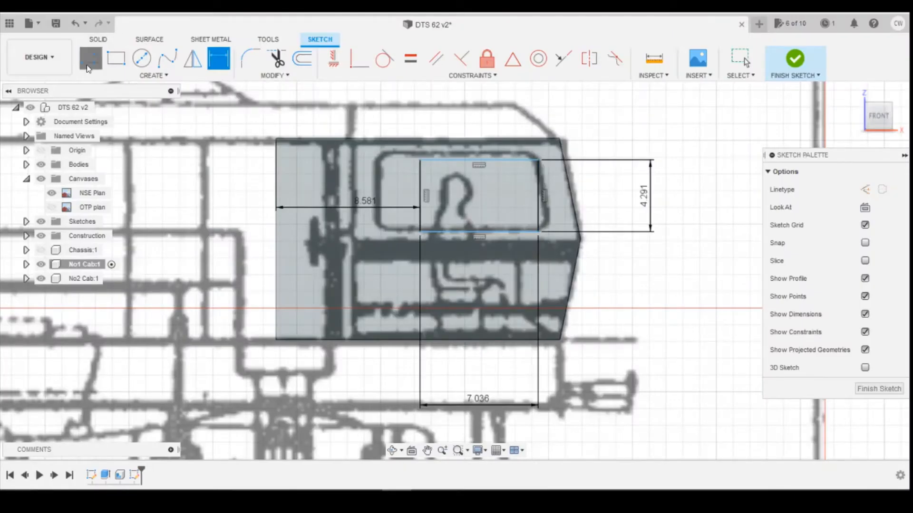
left_click(538, 232)
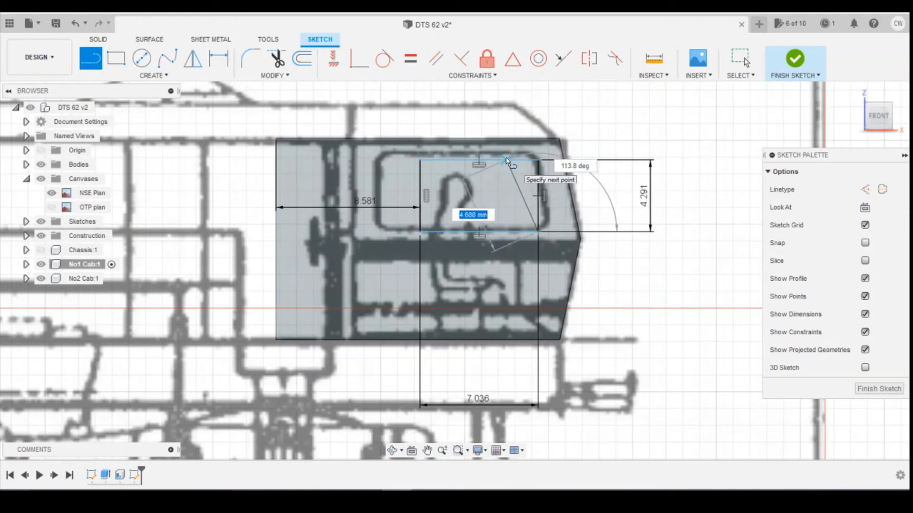
left_click(505, 161)
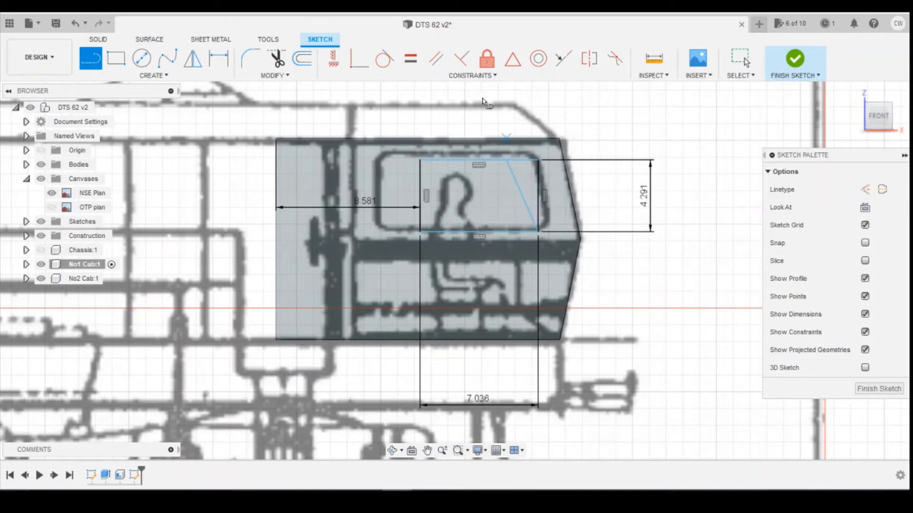
key("Escape")
- Make the slanted window line parallel to the upper sloping edge of the cab front
left_click(523, 178)
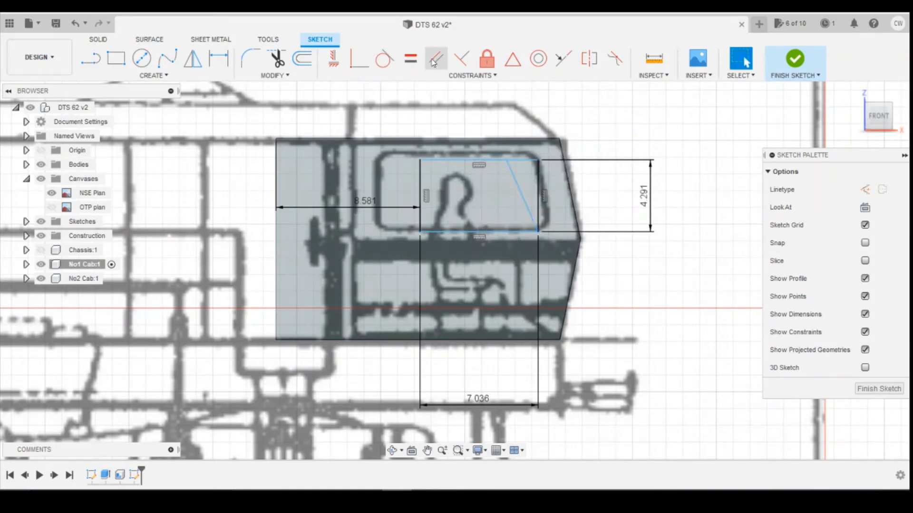
left_click(436, 61)
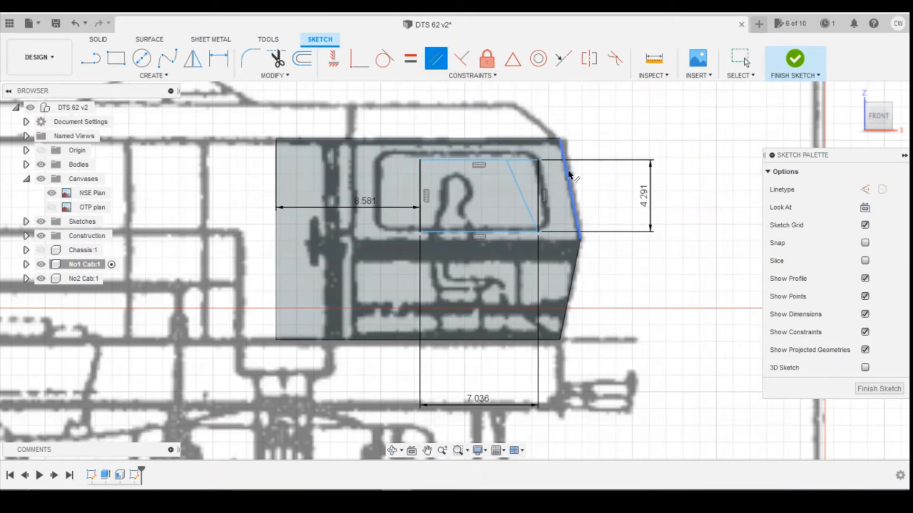
left_click(569, 177)
left_click(522, 195)
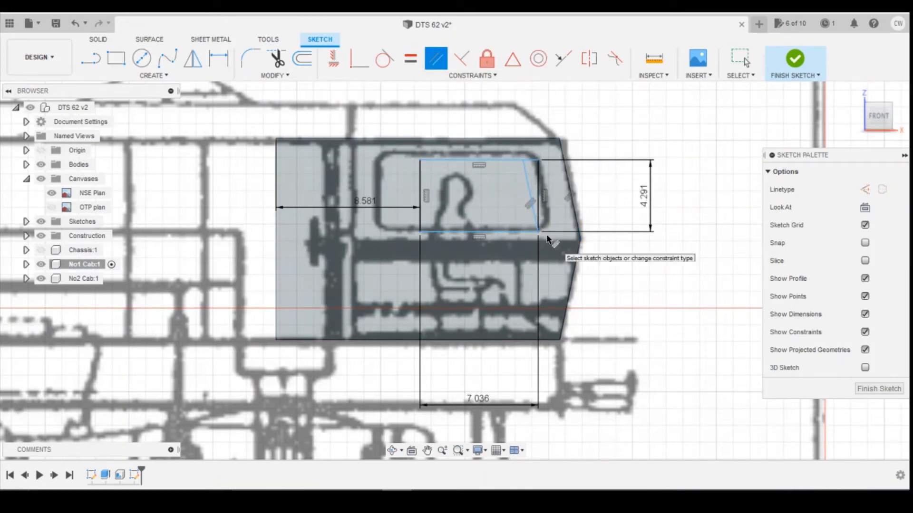
- Check the window corners in the Balfour Beatty cab photo, and fillet the window rectangle's two rear corners with a 1 mm radius
mouse_move(338, 489)
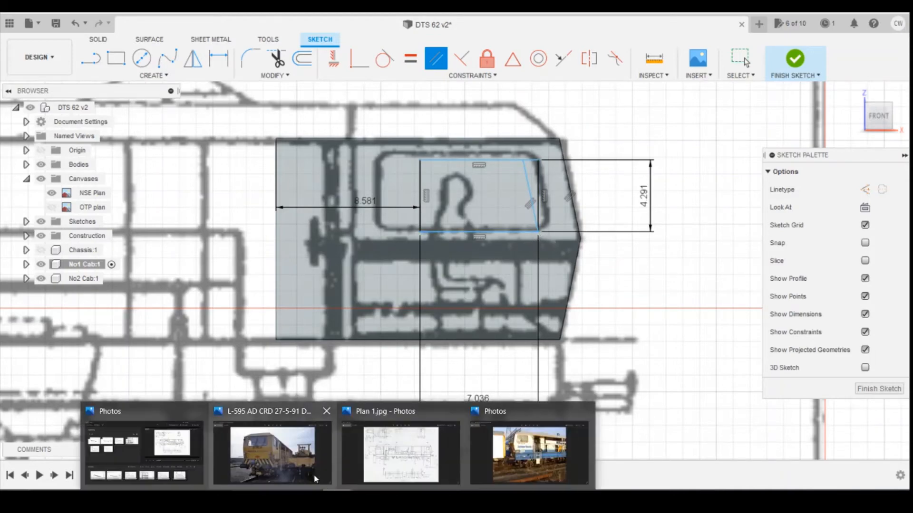
left_click(540, 465)
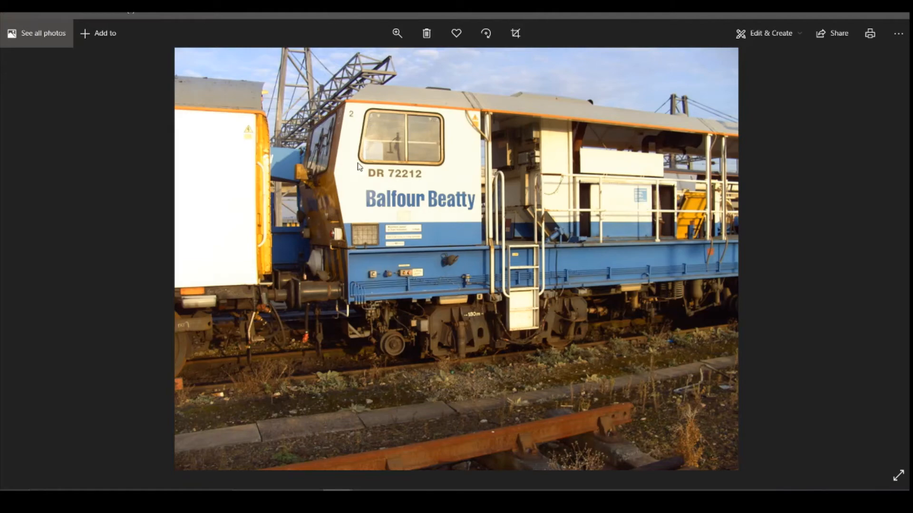
mouse_move(396, 492)
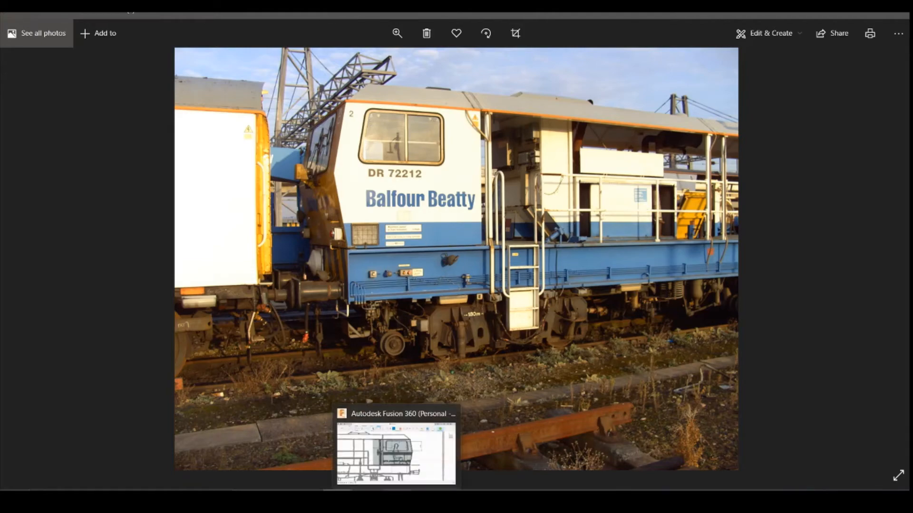
left_click(396, 452)
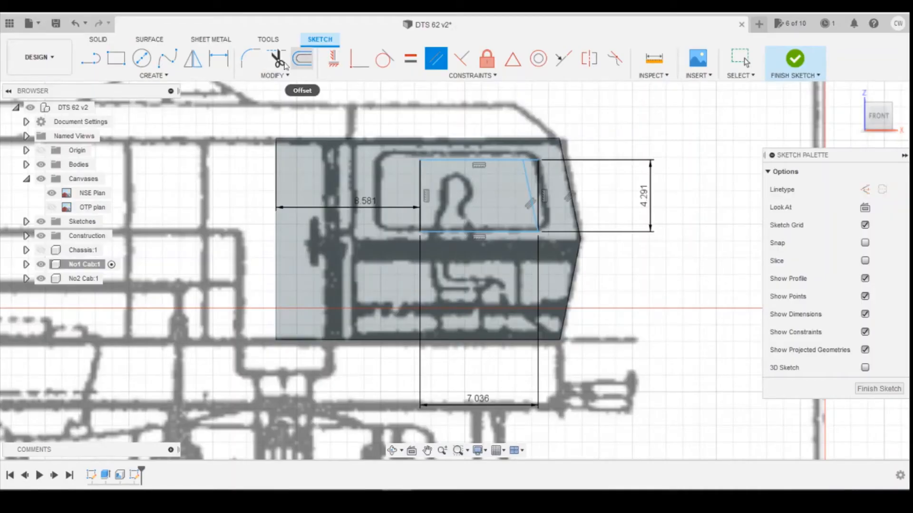
left_click(247, 60)
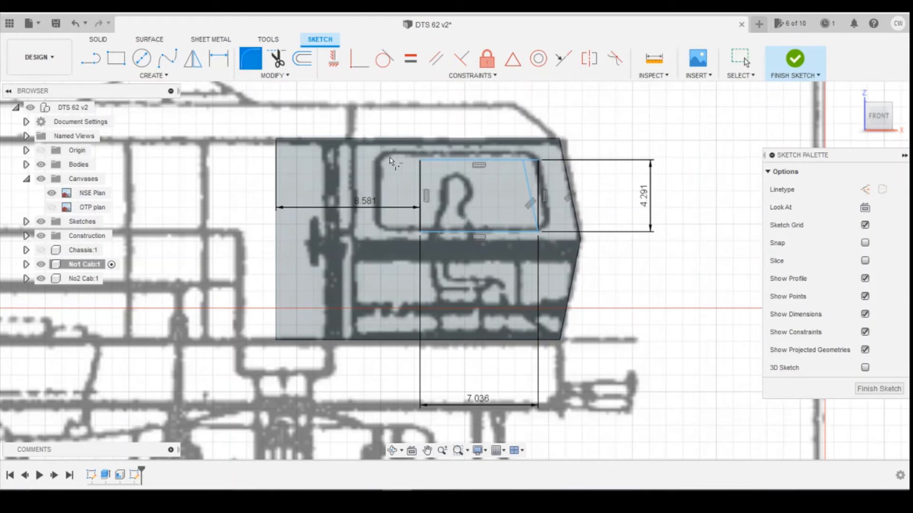
left_click(420, 161)
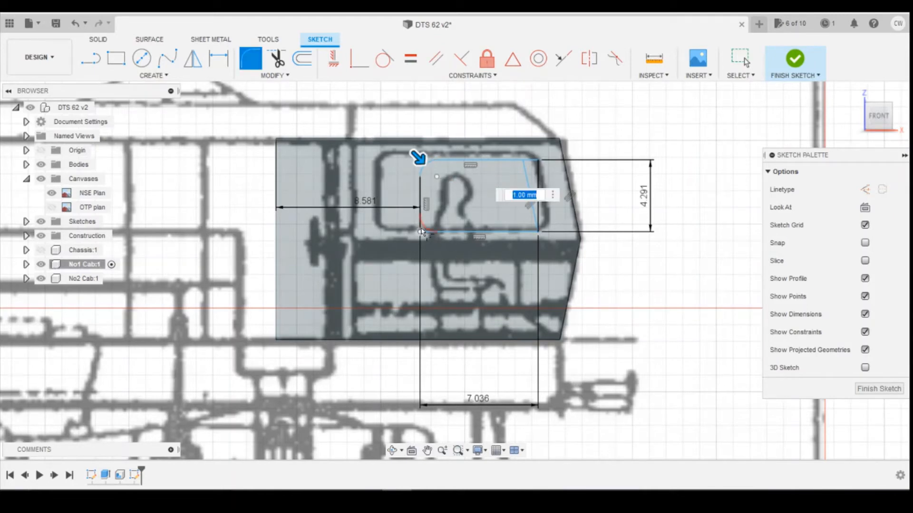
left_click(422, 232)
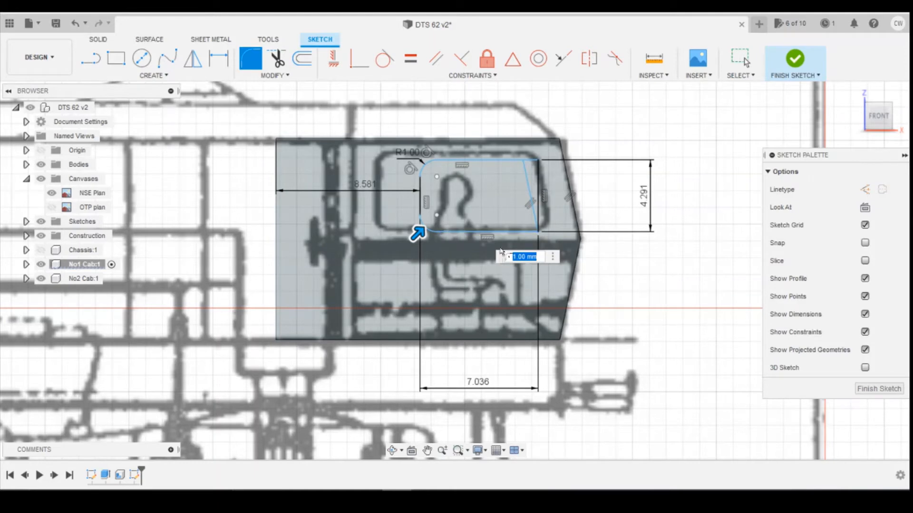
key("Return")
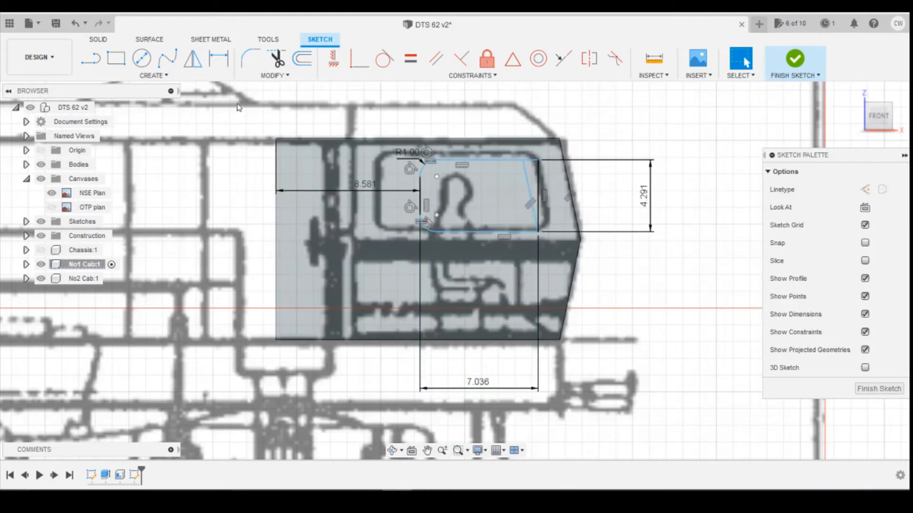
- Fillet the side window's two front corners, where the slanted line meets the lower and upper edges, with a 1 mm radius
left_click(251, 59)
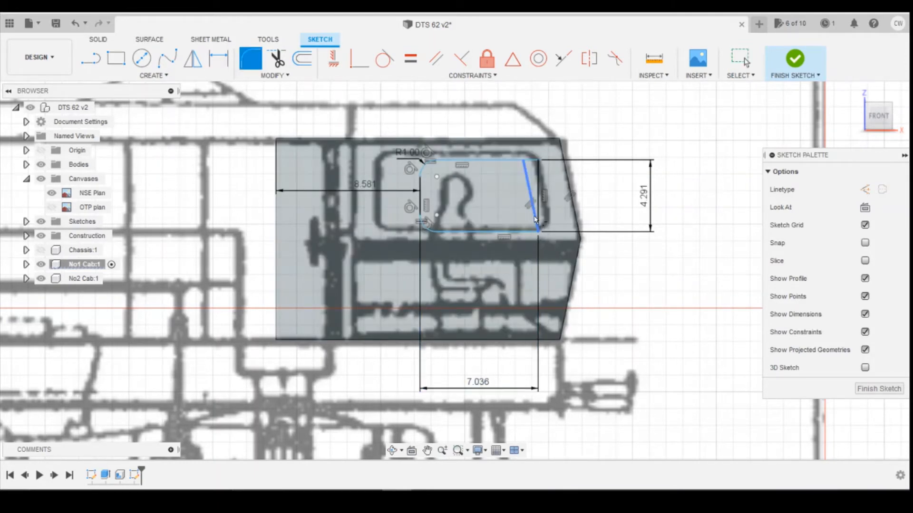
left_click(538, 220)
left_click(531, 231)
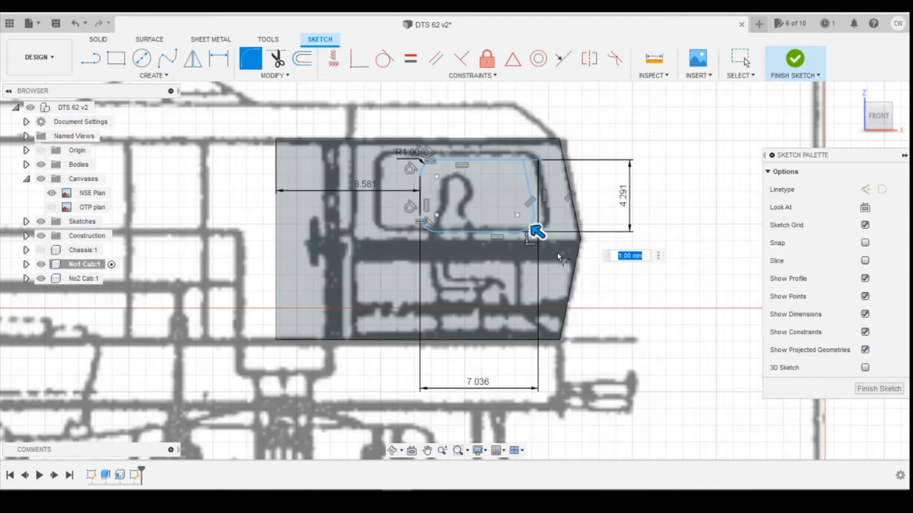
key("Return")
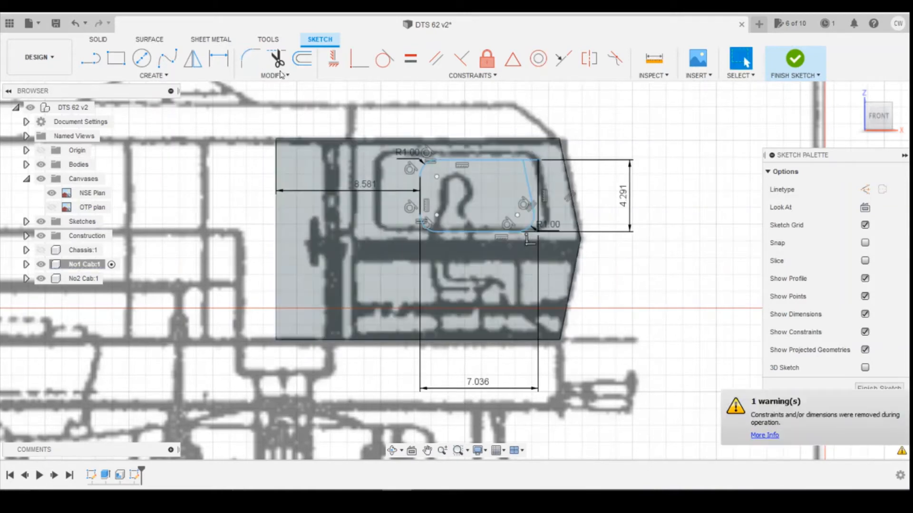
left_click(251, 59)
left_click(497, 162)
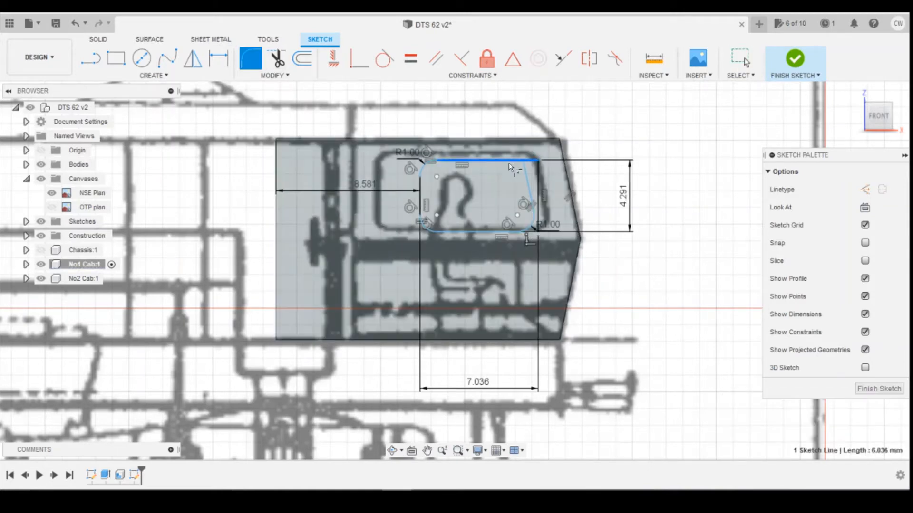
left_click(529, 190)
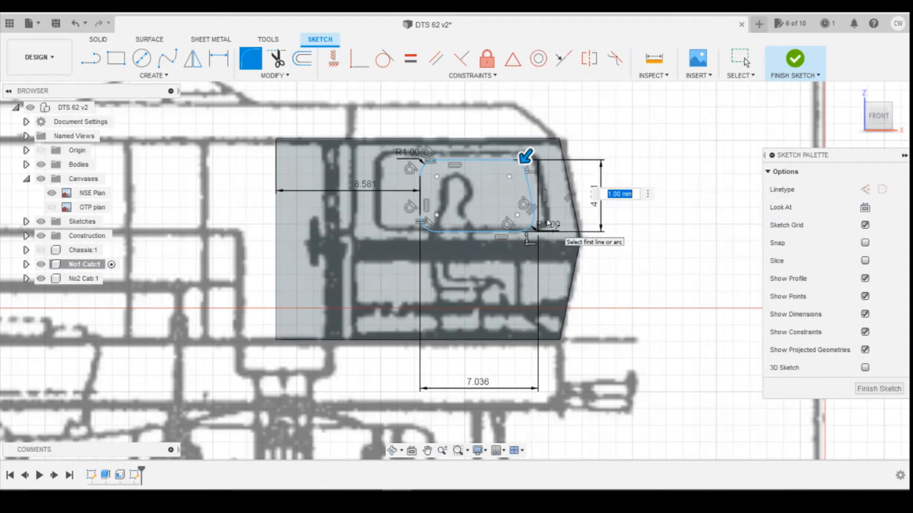
key("Return")
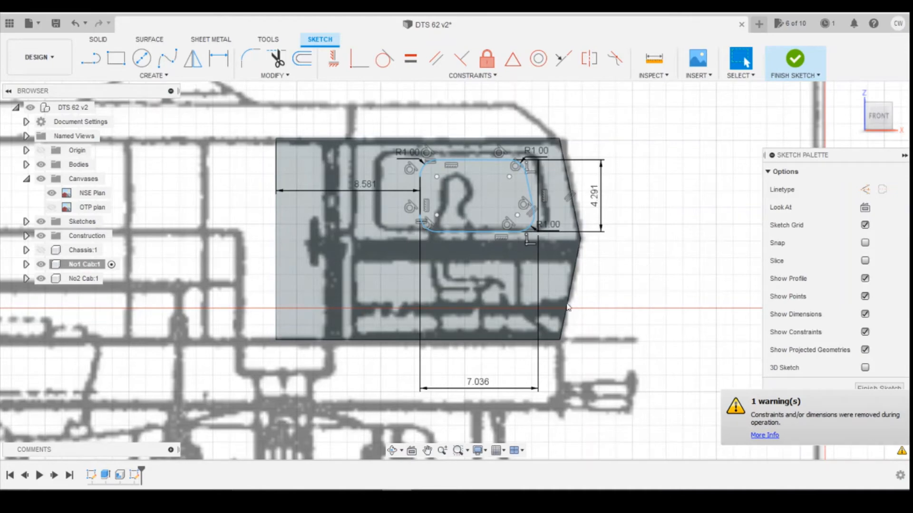
- Inspect the filleted window outline and compare its shape and position with the Balfour Beatty cab photo and the measured DTS drawing in Photos
scroll(532, 235, "up", 5)
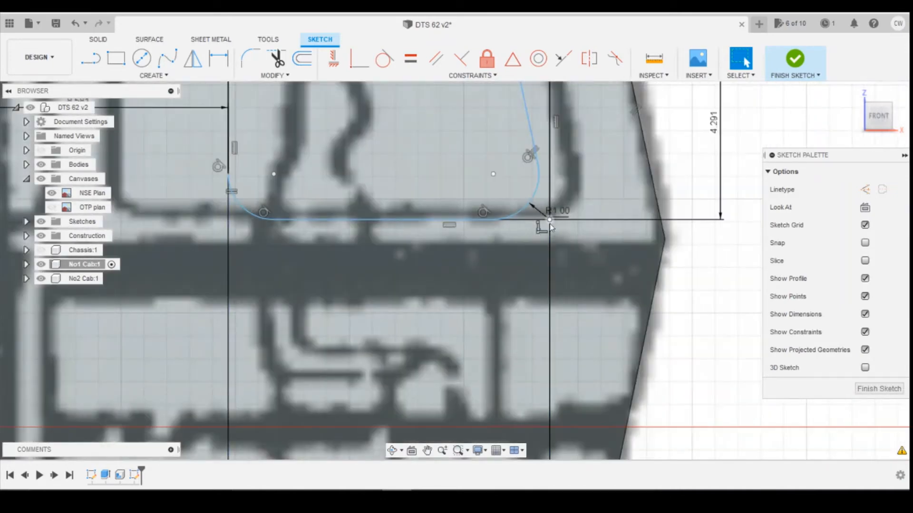
scroll(550, 227, "down", 5)
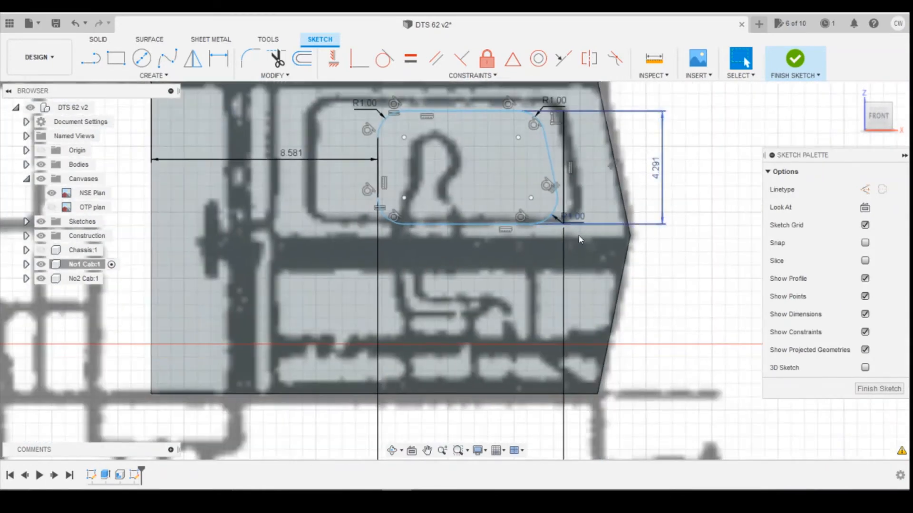
scroll(579, 238, "down", 3)
scroll(582, 246, "down", 2)
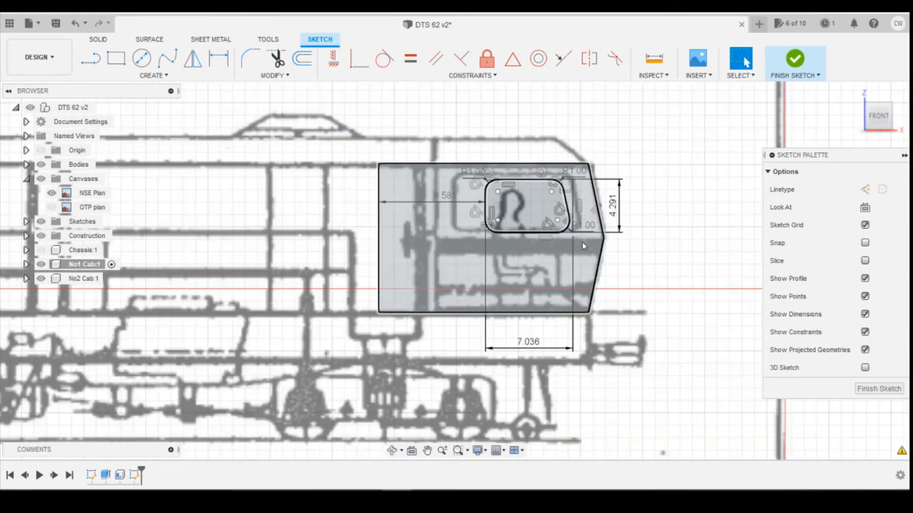
mouse_move(339, 490)
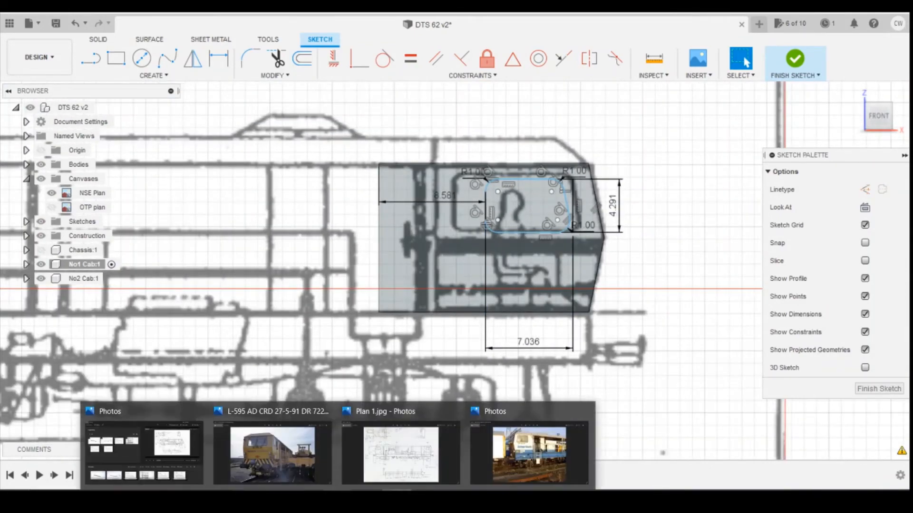
left_click(545, 461)
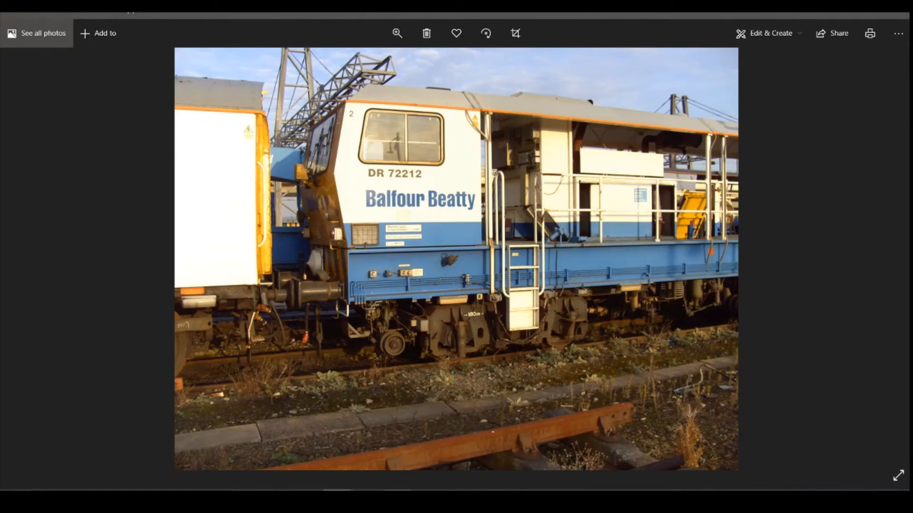
mouse_move(339, 489)
left_click(414, 468)
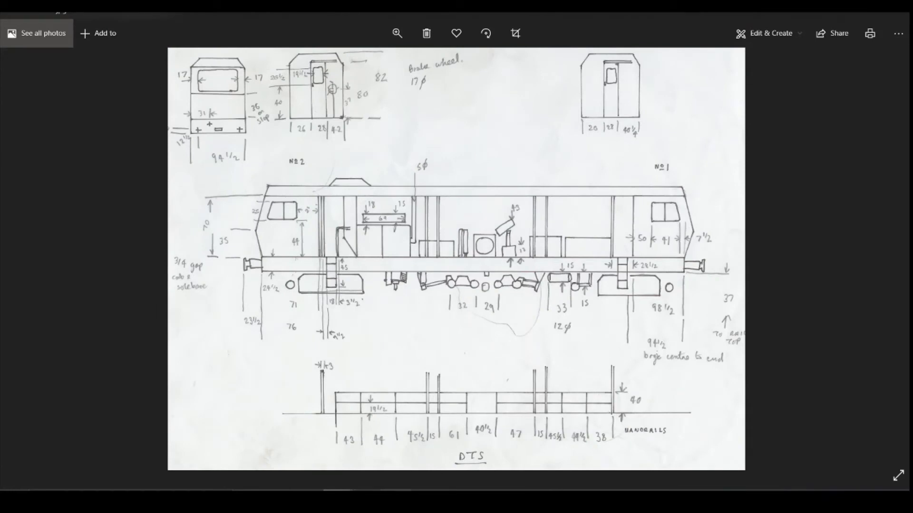
mouse_move(400, 490)
left_click(400, 451)
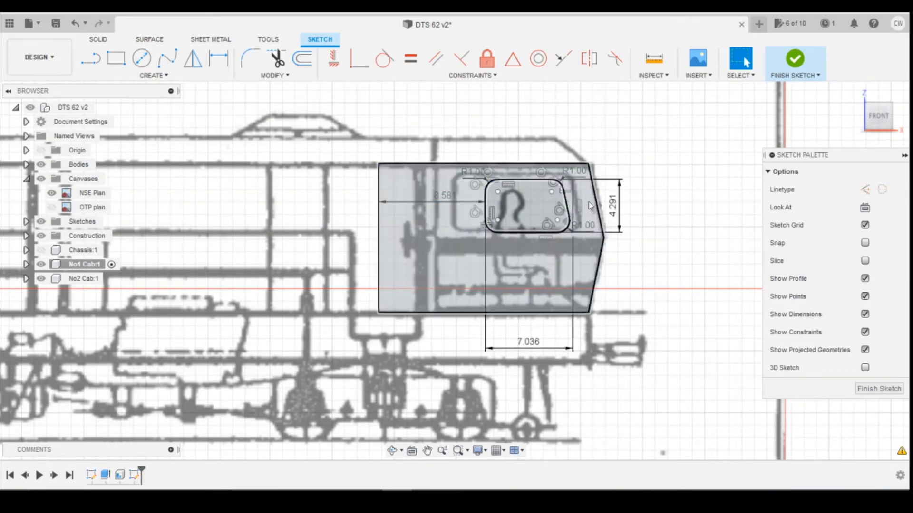
mouse_move(339, 490)
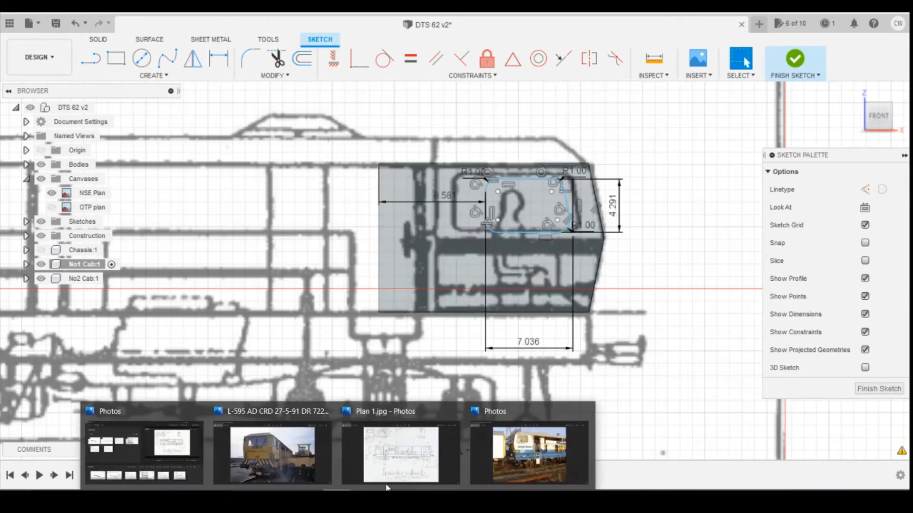
left_click(510, 449)
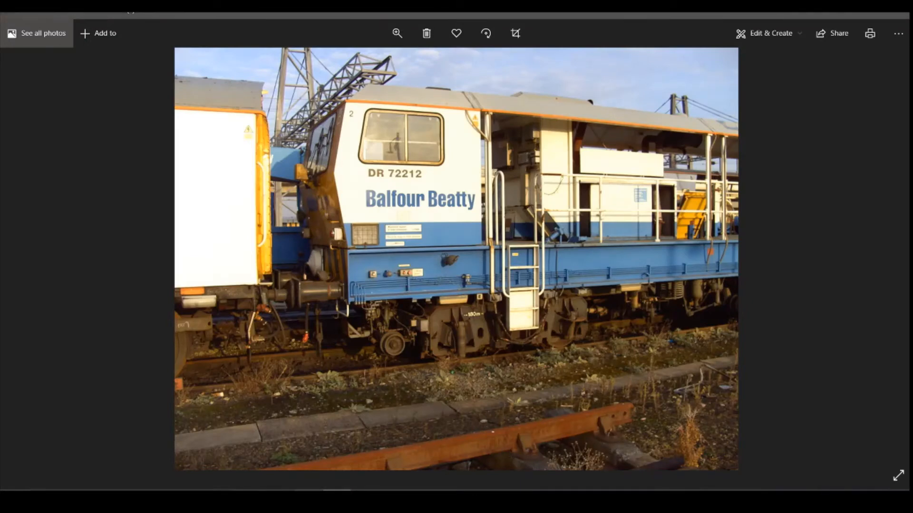
mouse_move(330, 490)
left_click(330, 444)
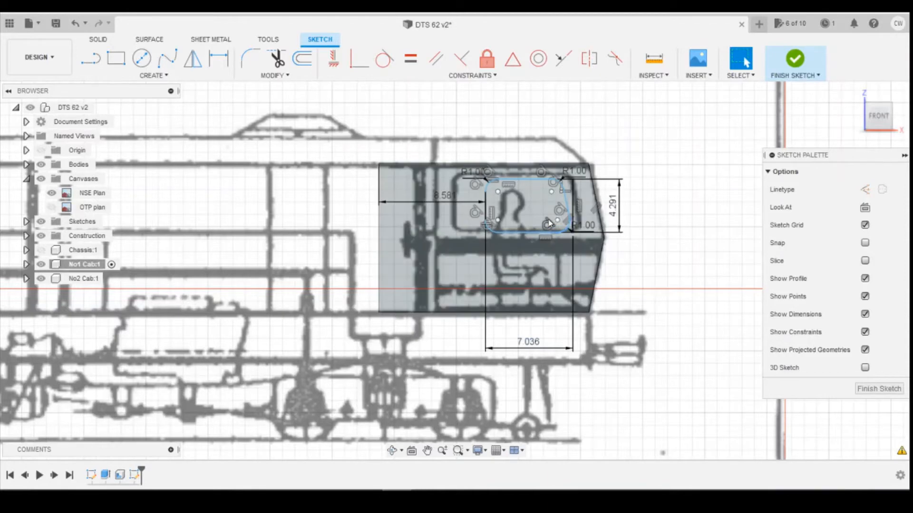
key("d")
left_click(564, 195)
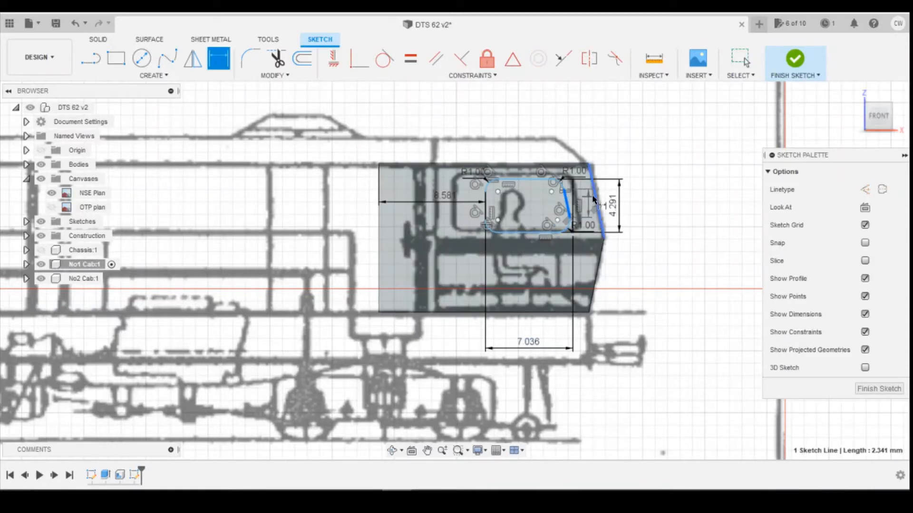
left_click(594, 199)
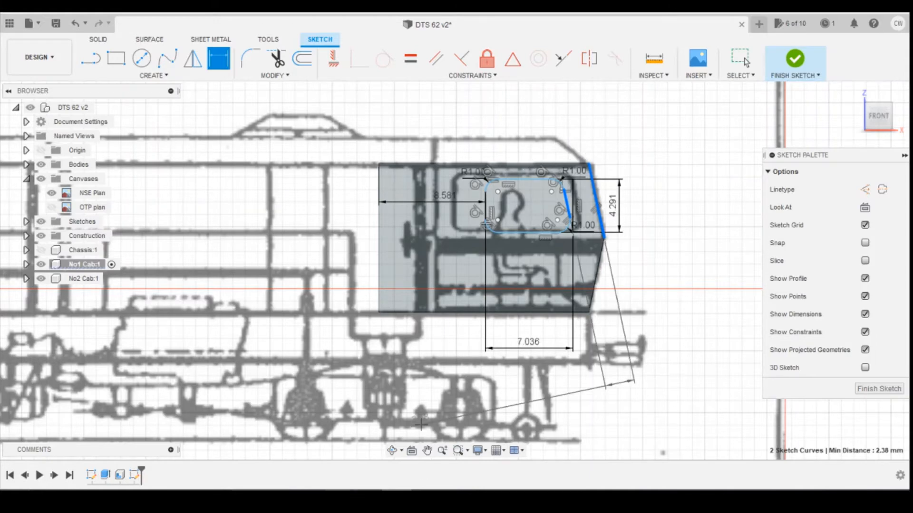
mouse_move(338, 498)
left_click(529, 444)
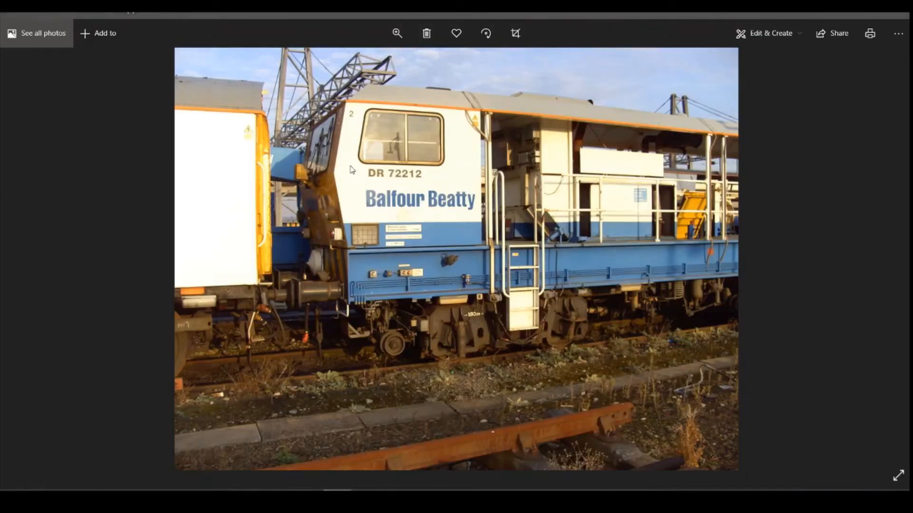
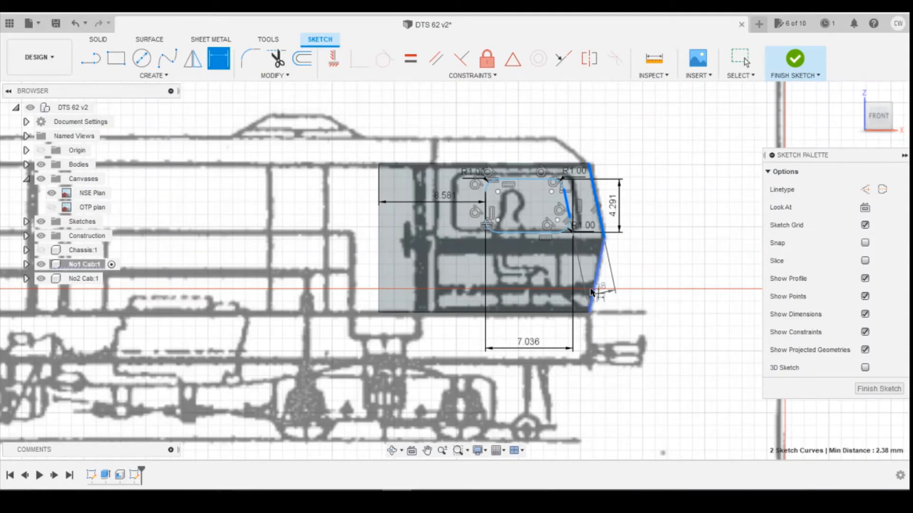
key("Escape")
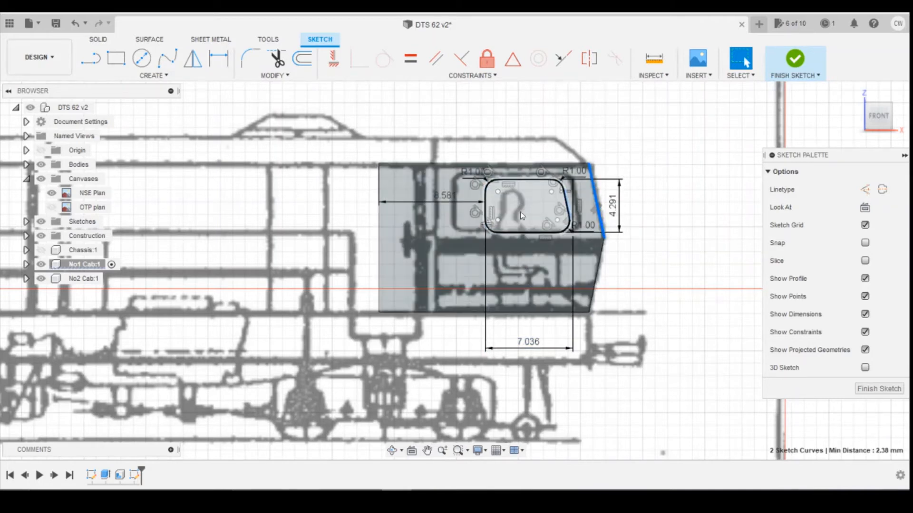
- Check the window's height above the cab base on the Plan 1 drawing and convert 44 inches to millimetres in the browser's unit converter
mouse_move(338, 491)
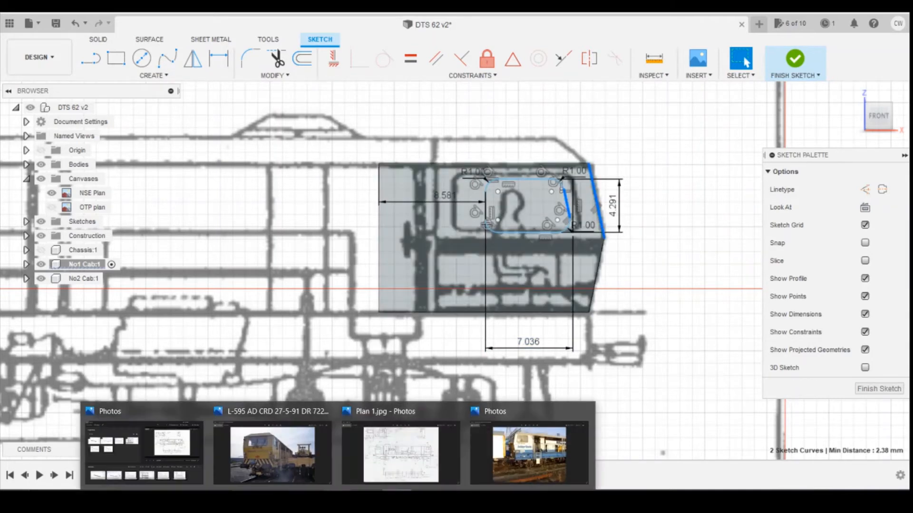
left_click(390, 475)
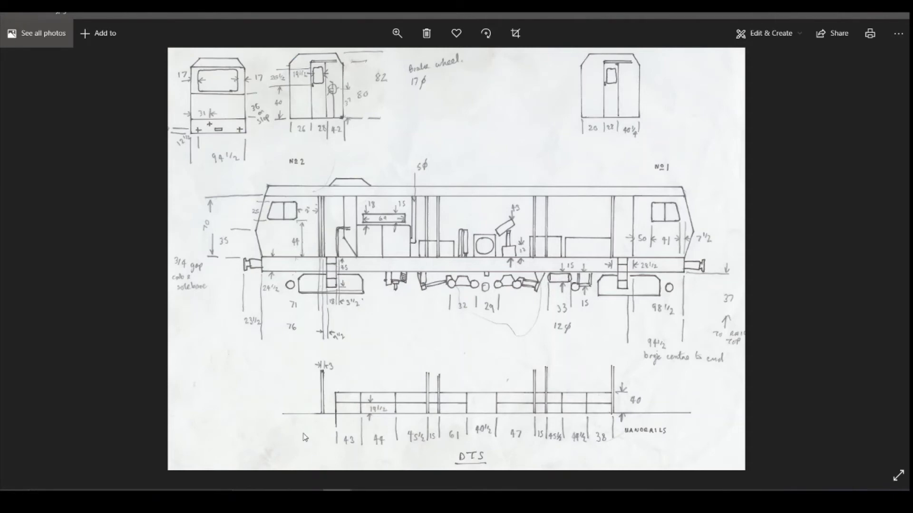
key("alt+Tab")
double_click(162, 204)
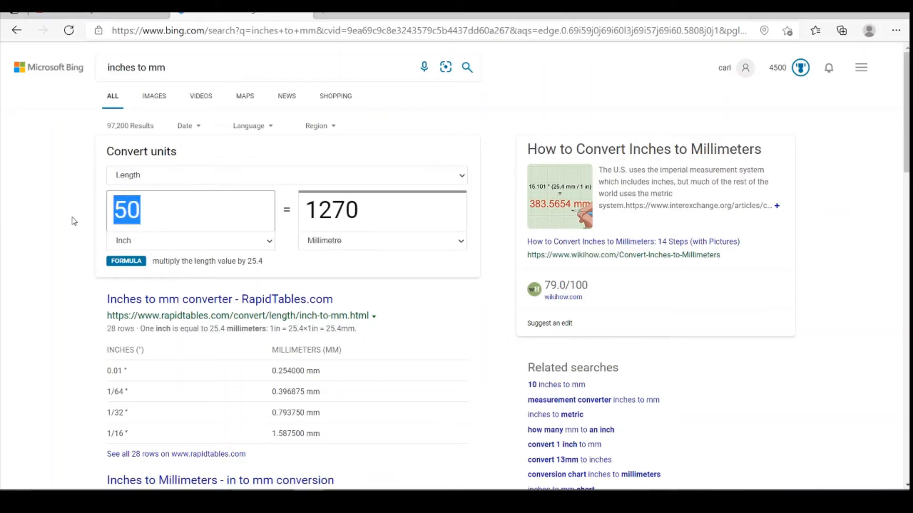
type("44")
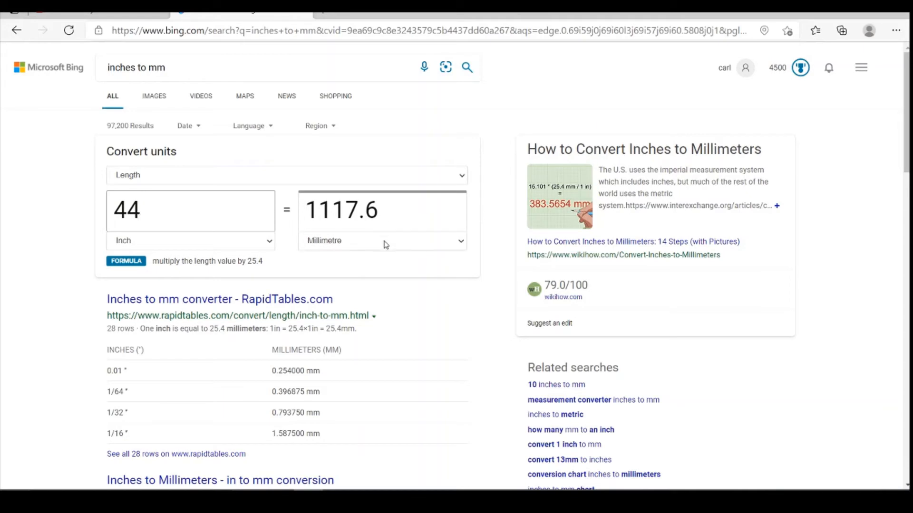
key("alt+Tab")
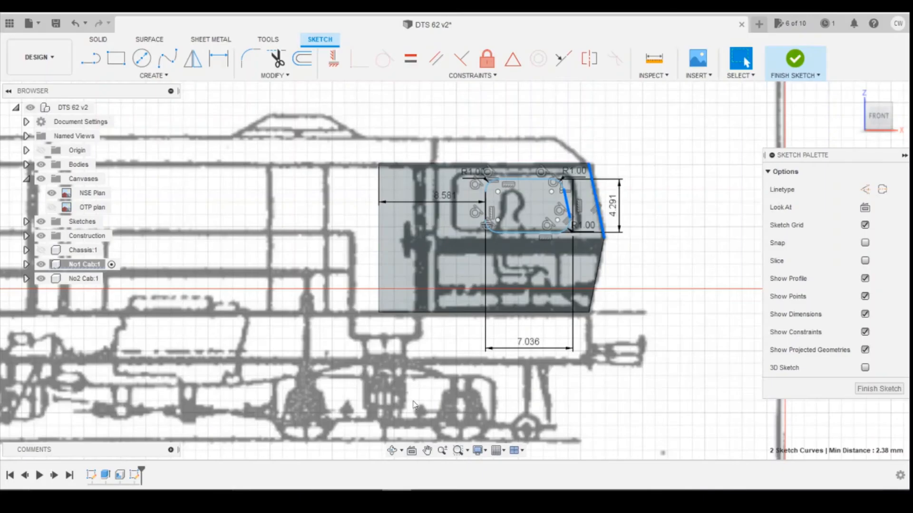
- Dimension the window's lower edge from the cab's bottom edge as 1117.6/148 mm
key("Escape")
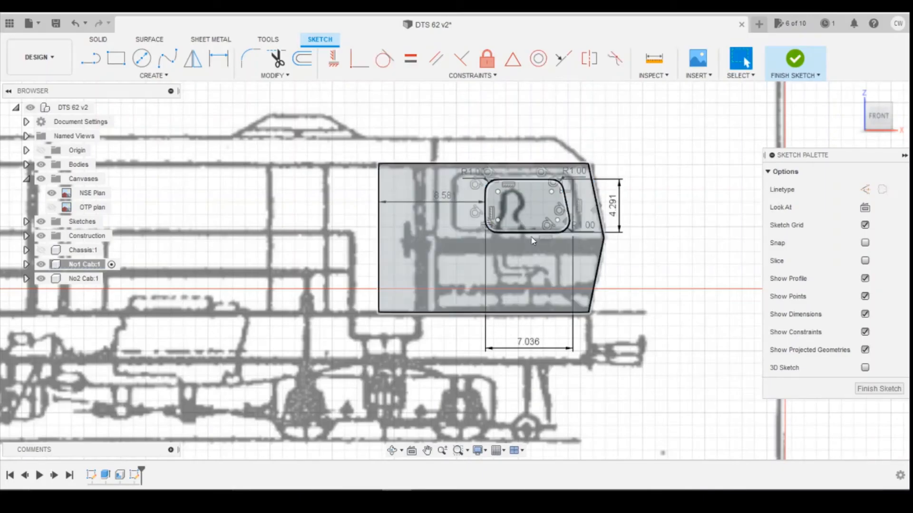
key("d")
left_click(525, 233)
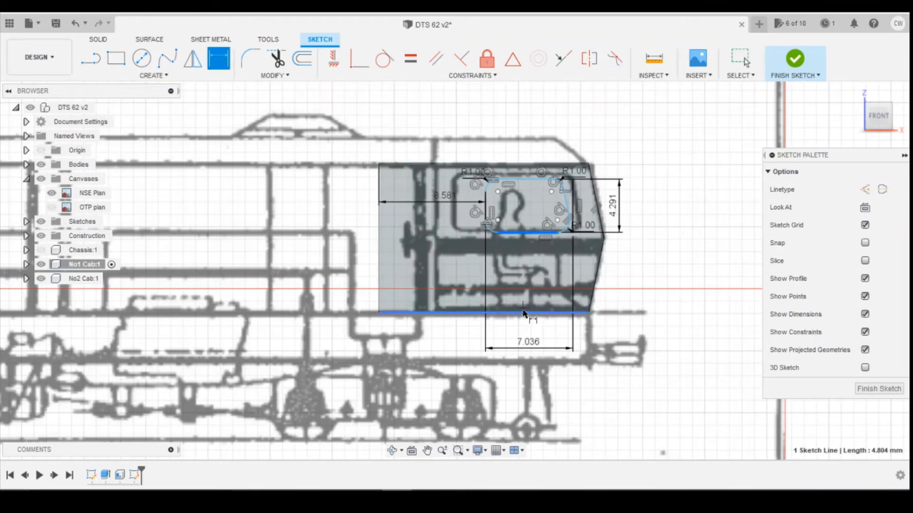
left_click(526, 312)
left_click(652, 297)
type("11")
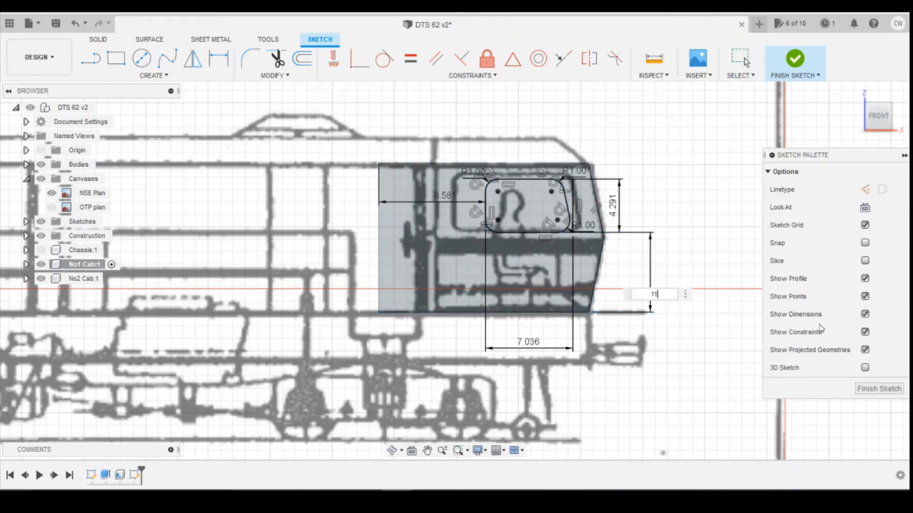
type("17.6/14")
key("Return")
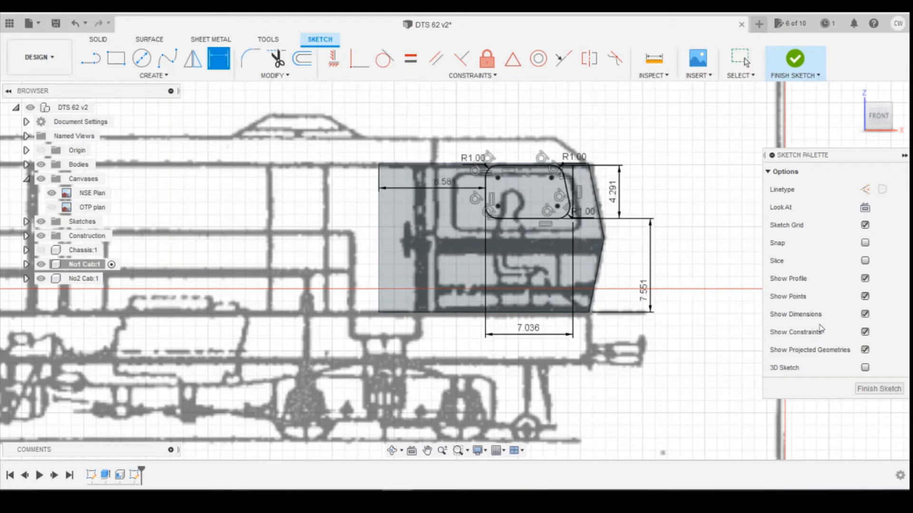
- Open the side window's height dimension above the cab's bottom edge for editing and bring up the DTS measurement drawing in Photos
double_click(644, 291)
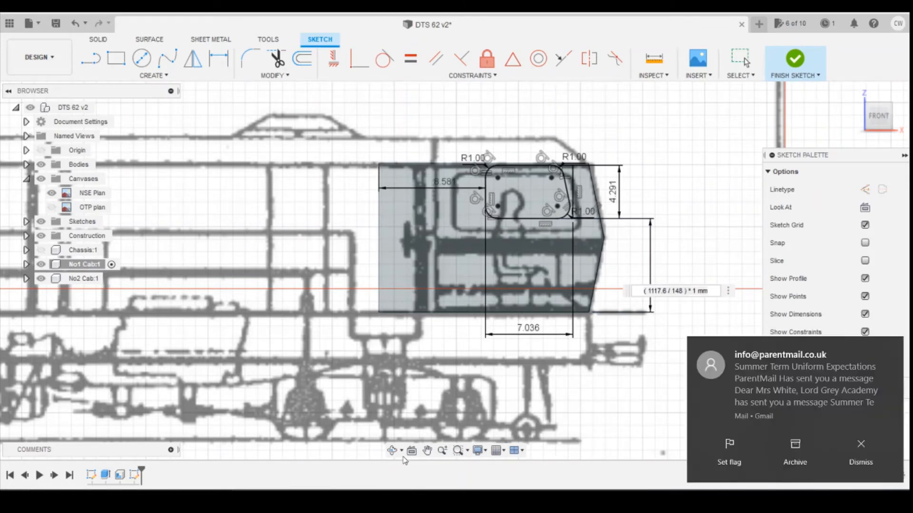
left_click(869, 461)
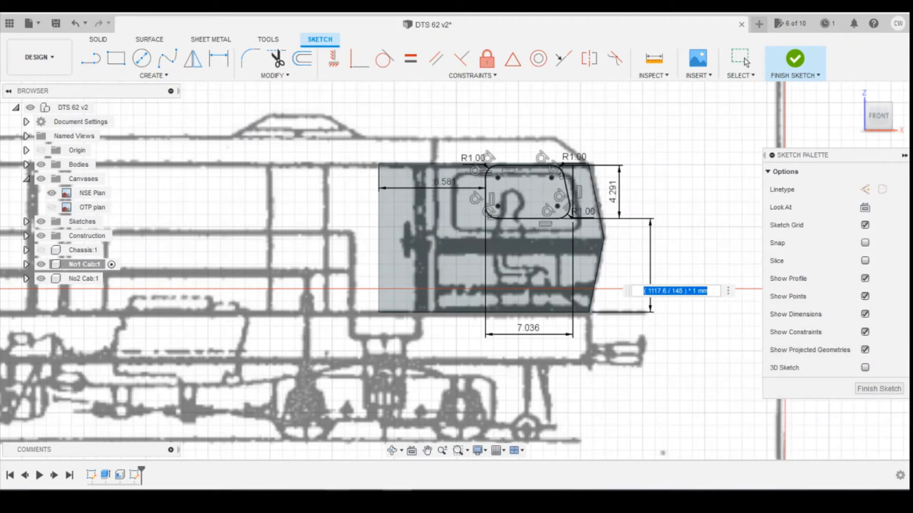
mouse_move(337, 489)
left_click(413, 461)
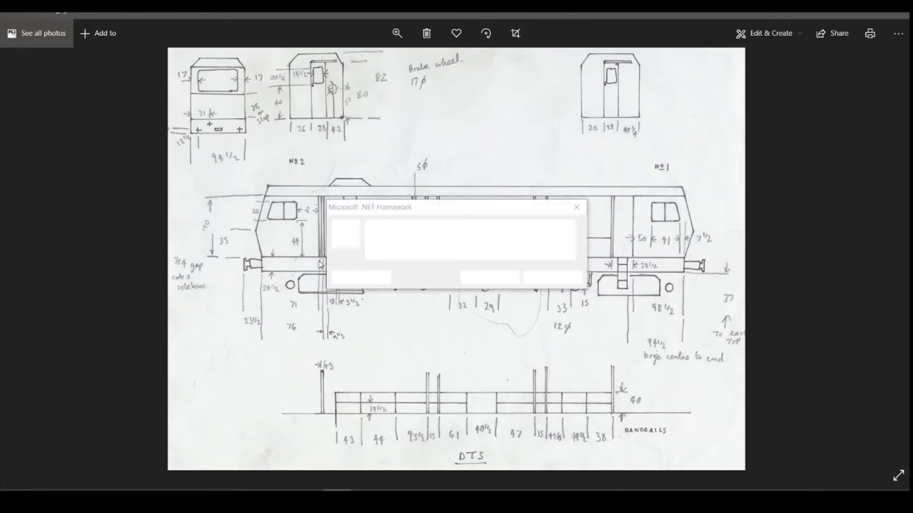
left_click(581, 210)
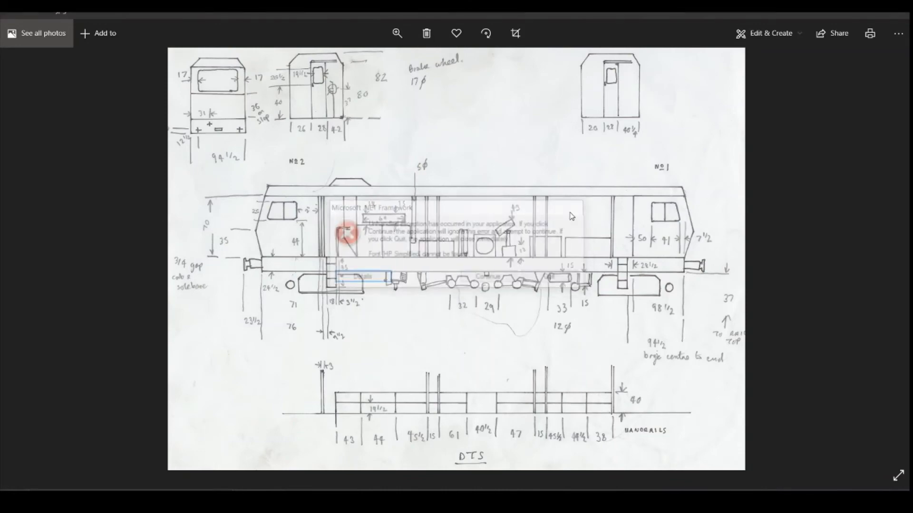
- Compare the DTS measurement sheets and the Balfour Beatty cab photos to check the window's height above the cab base
key("Right")
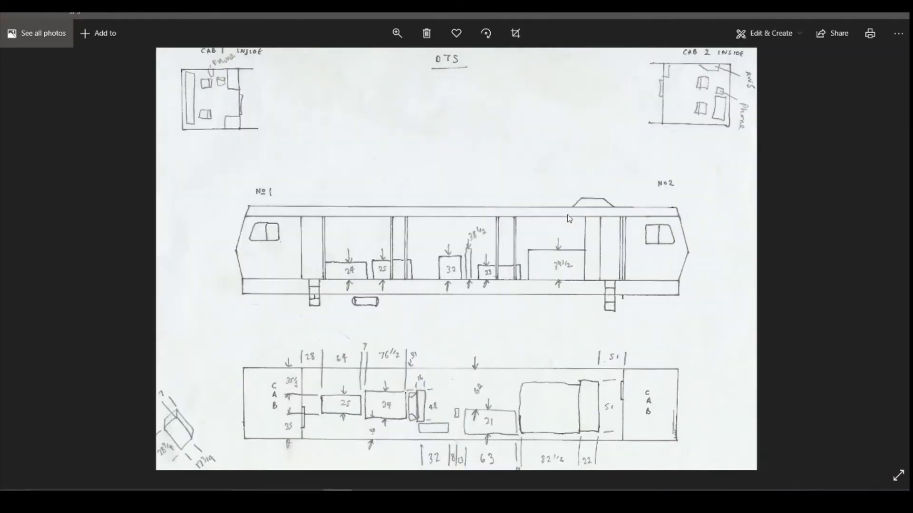
key("Right")
key("Left")
key("Right")
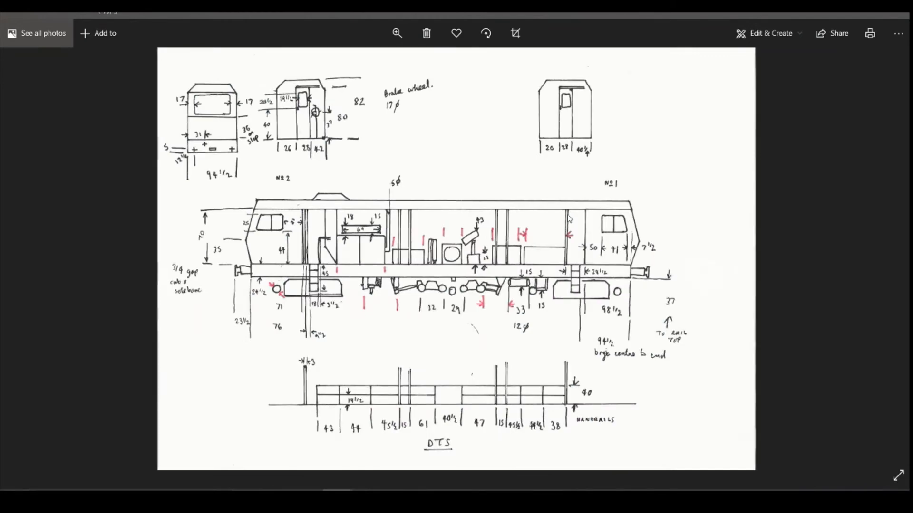
key("Left")
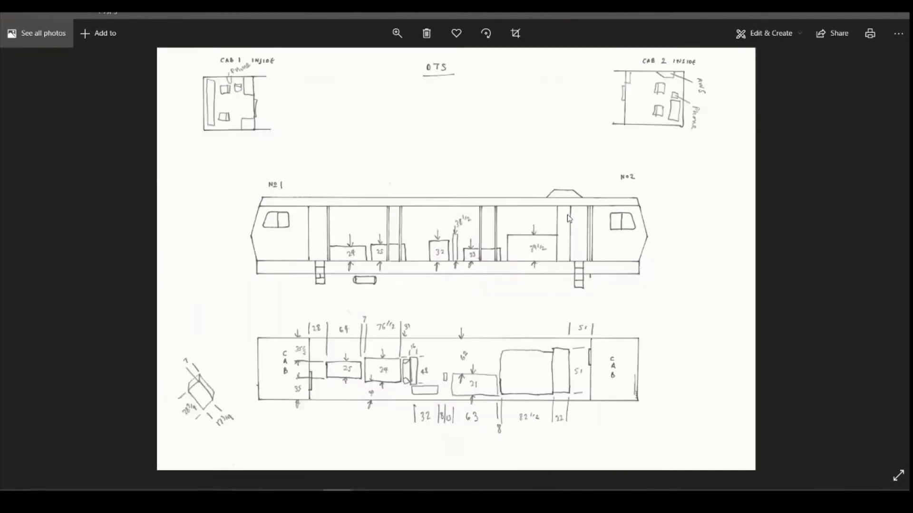
key("Right")
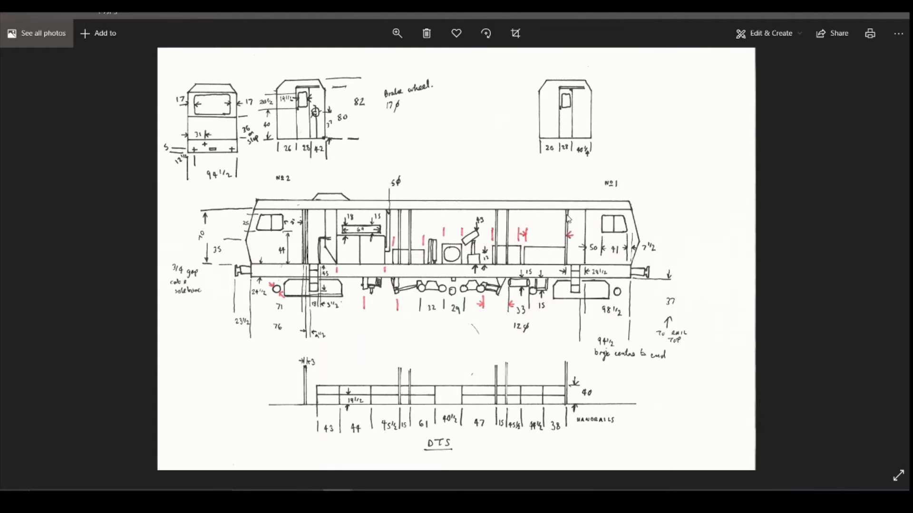
key("Left")
key("Right")
key("Left")
key("Left")
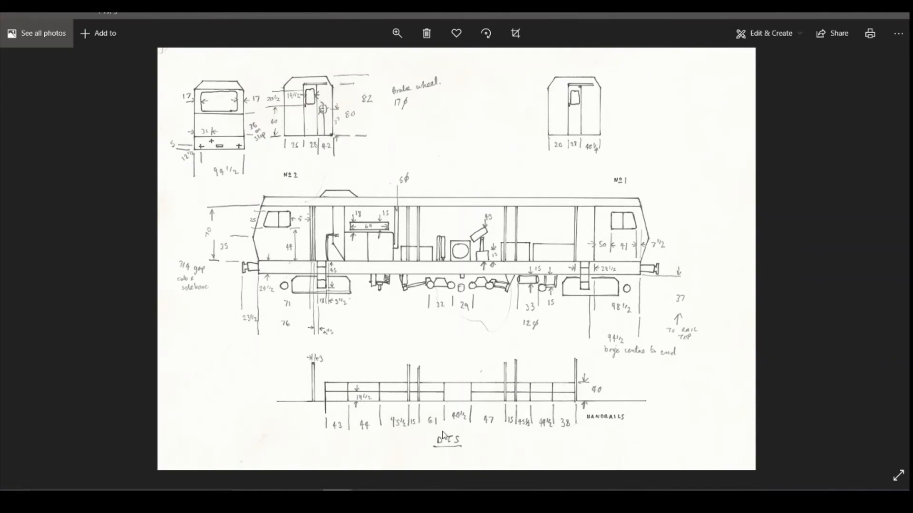
mouse_move(341, 490)
left_click(514, 456)
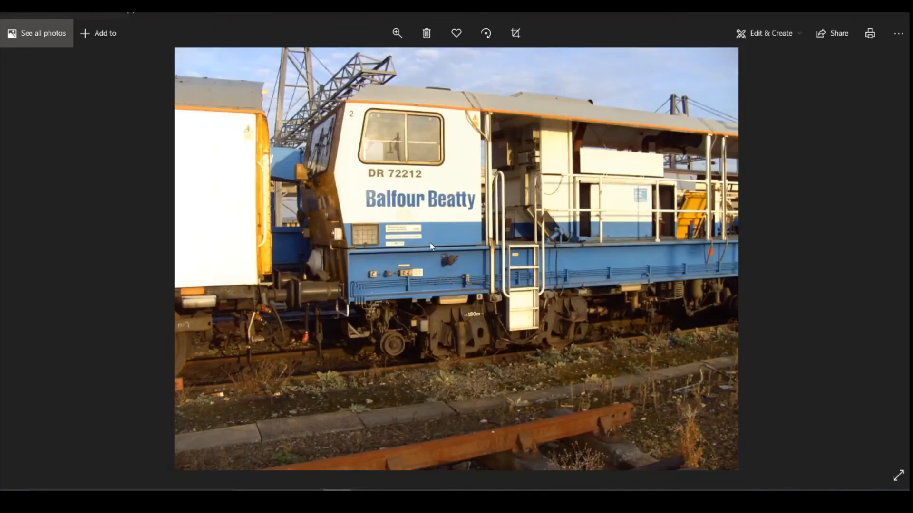
key("Right")
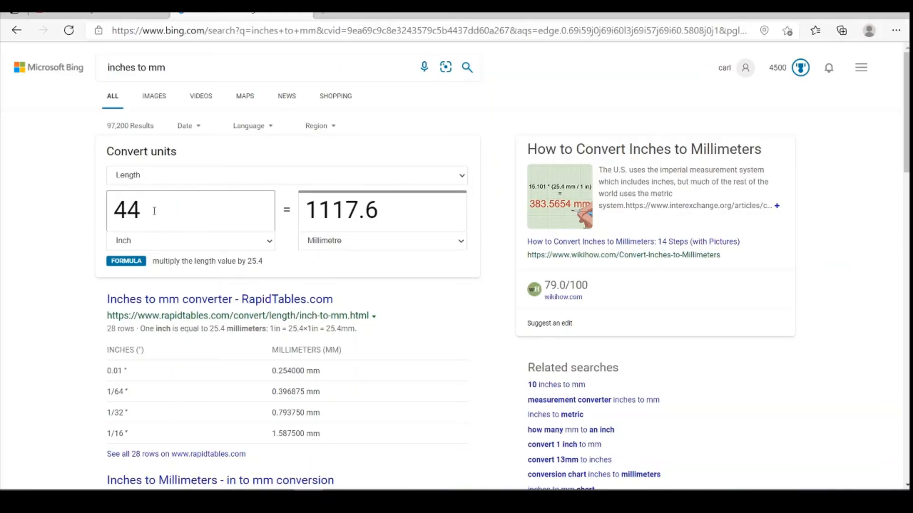
- Convert 40 inches to millimetres in the browser and set the window's height above the cab's bottom edge to 1016/148 mm
left_click_drag(154, 211, 139, 214)
type("0")
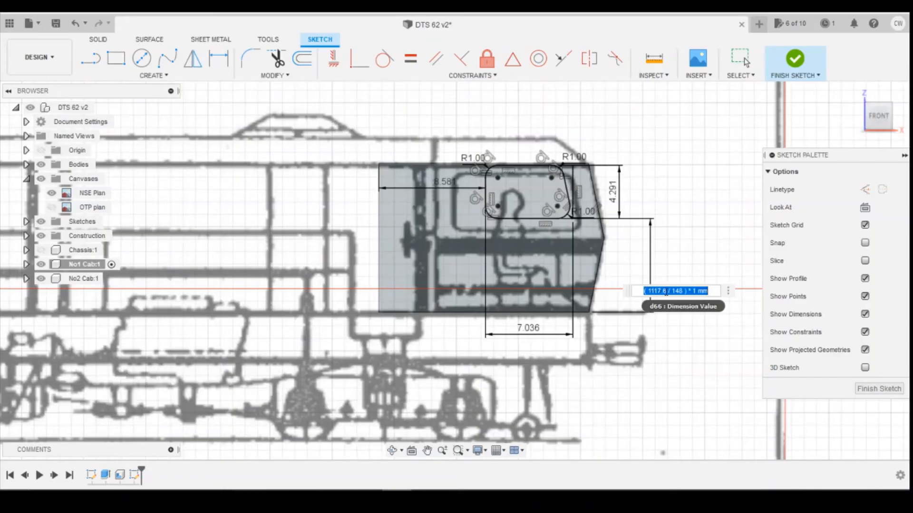
left_click_drag(665, 292, 652, 290)
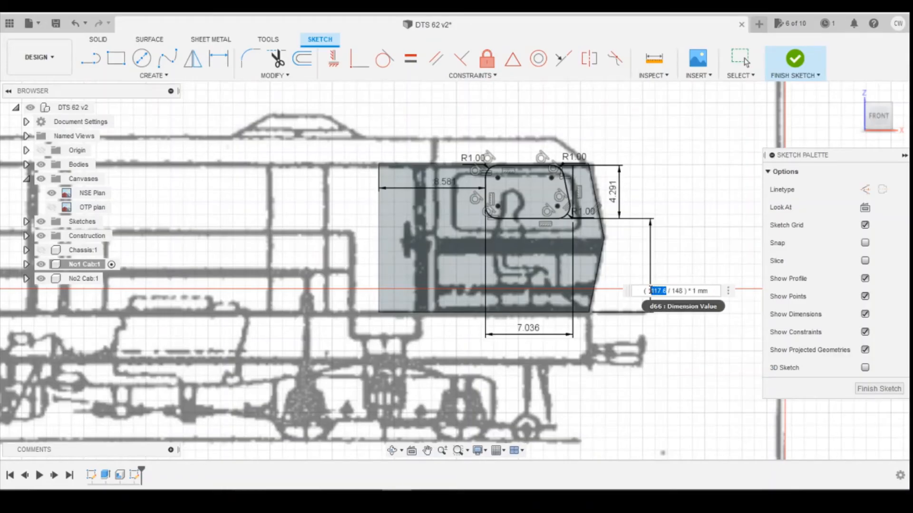
type("1016")
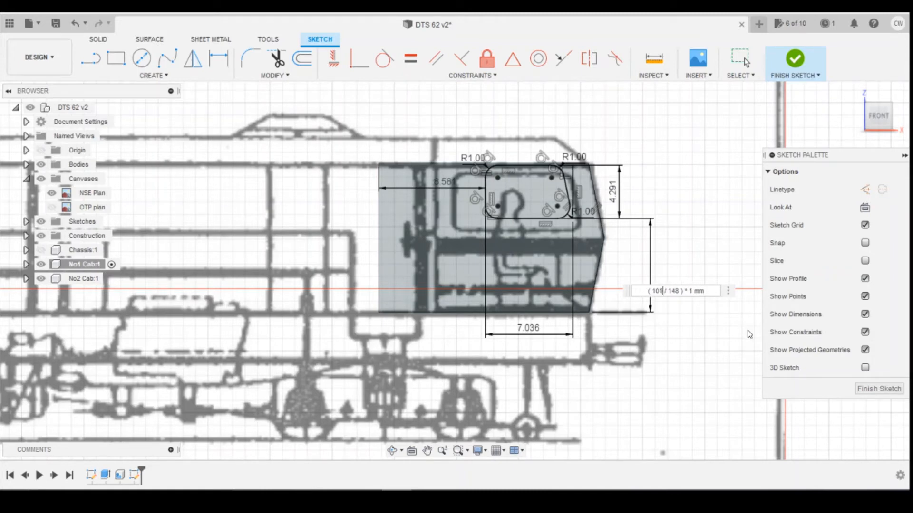
key("Return")
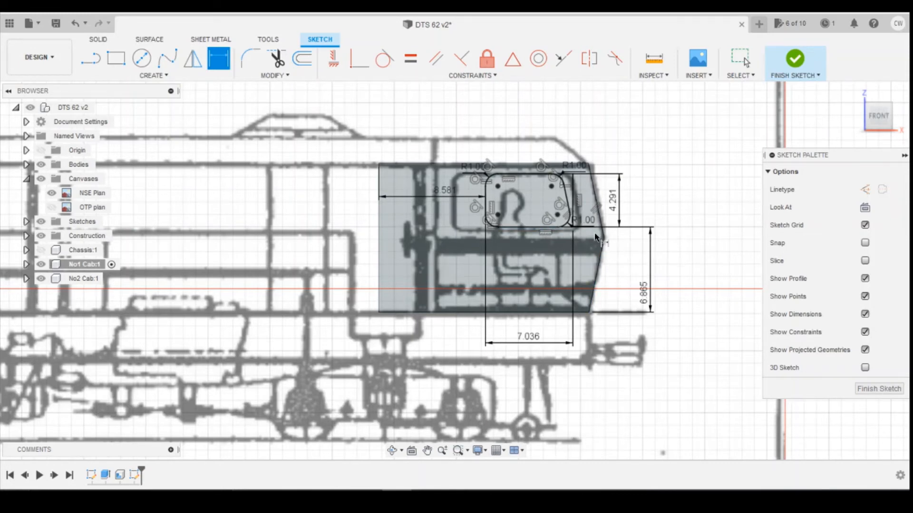
- Compare the repositioned side window with the DTS measurement drawing and the Balfour Beatty cab photo
left_click_drag(603, 247, 587, 247)
key("ctrl+z")
key("alt+Tab")
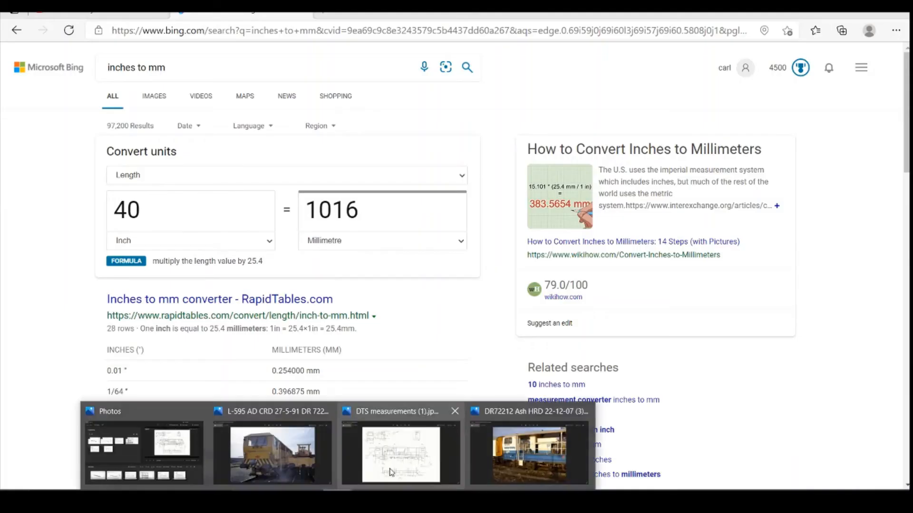
left_click(393, 472)
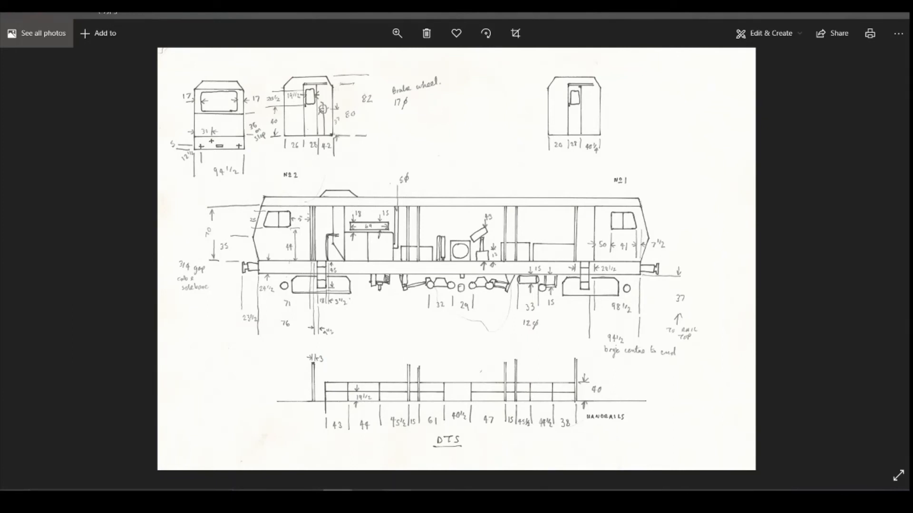
mouse_move(395, 500)
mouse_move(369, 485)
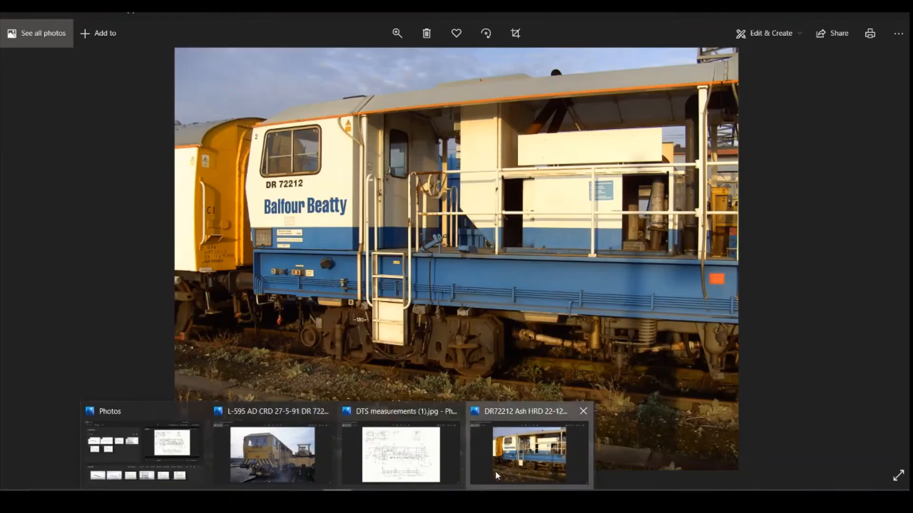
left_click(495, 470)
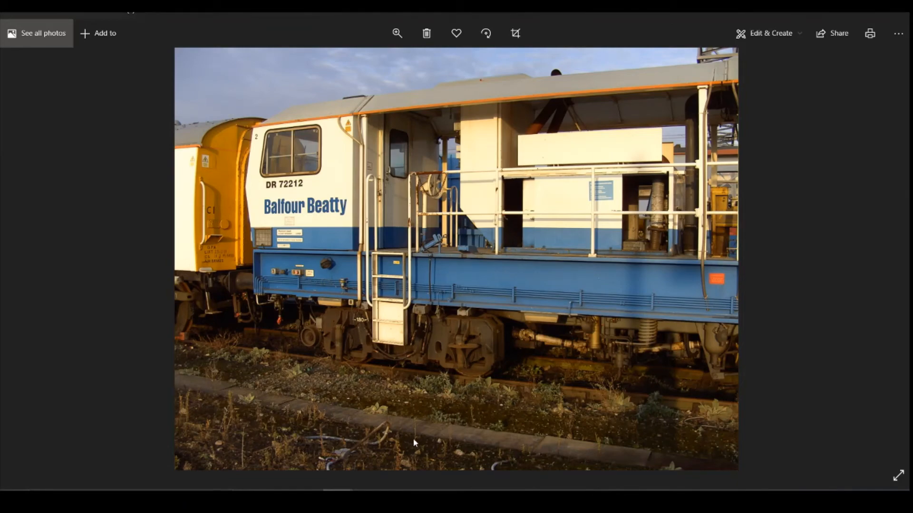
left_click(397, 490)
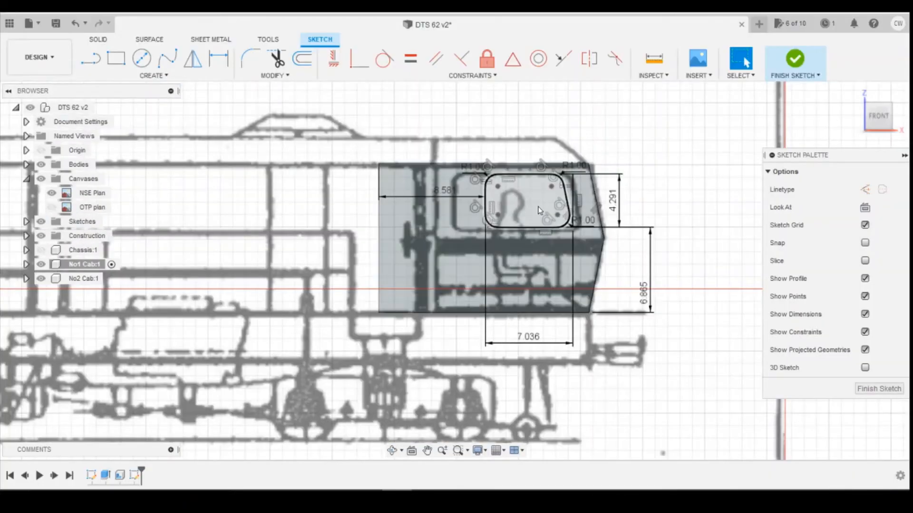
- Start the Rectangle tool for the window's vertical divider and examine that divider in the DTS drawings and the cab photo
left_click(121, 66)
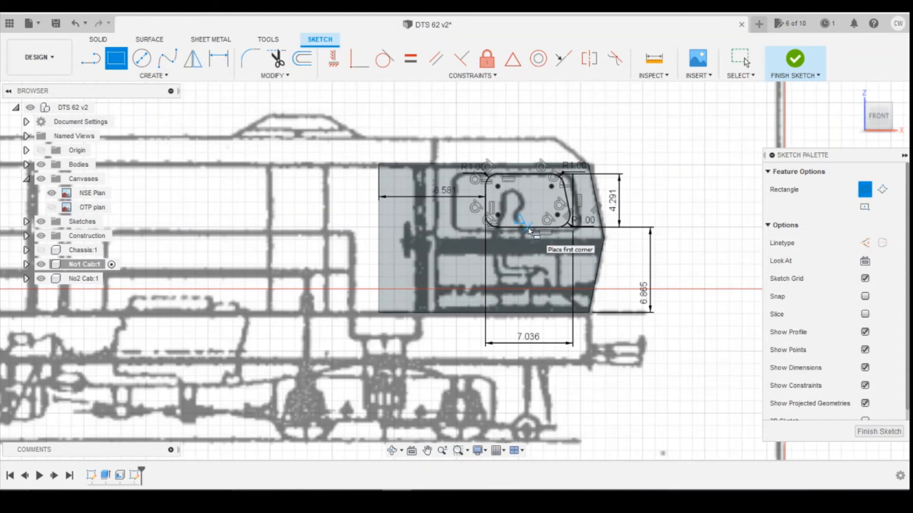
mouse_move(396, 490)
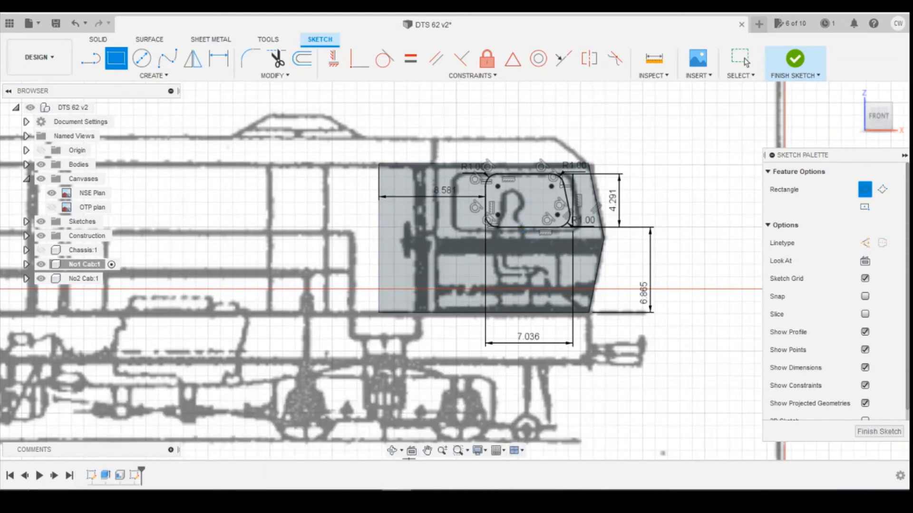
left_click(410, 447)
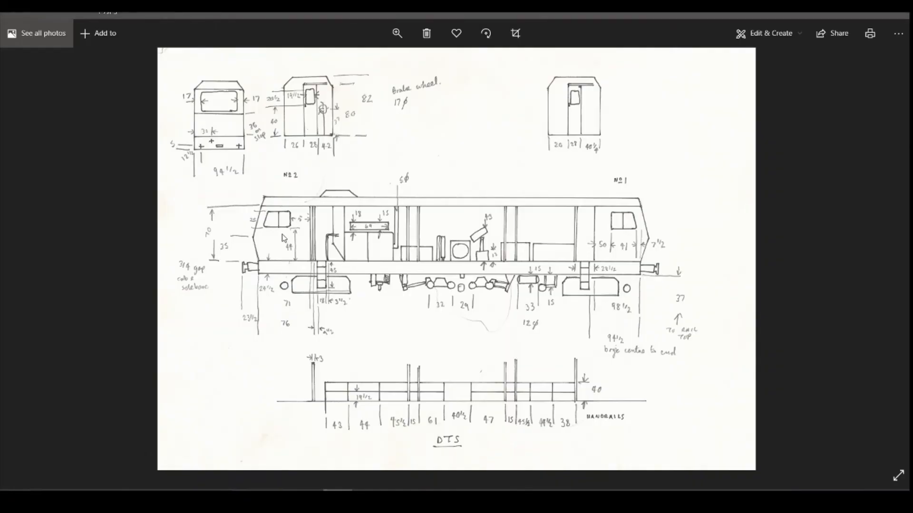
scroll(288, 237, "down", 1)
scroll(287, 237, "up", 1)
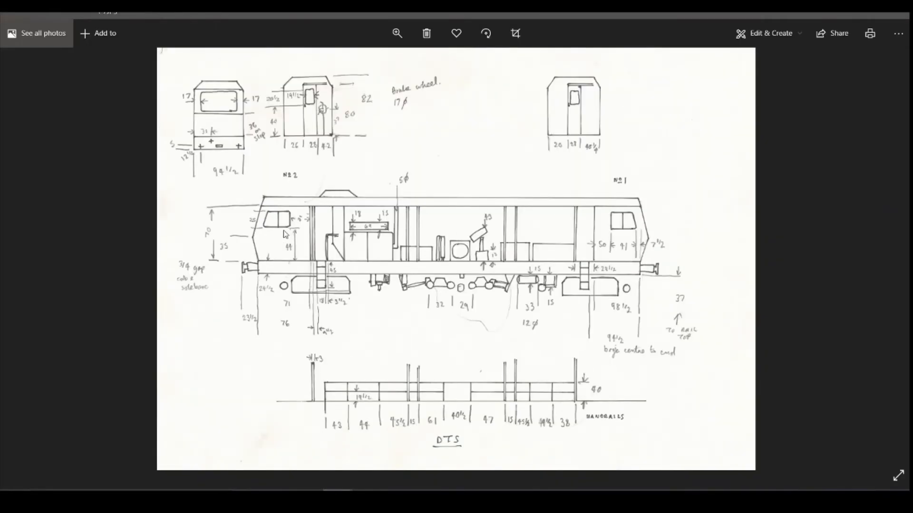
scroll(285, 234, "down", 1)
scroll(285, 235, "up", 2)
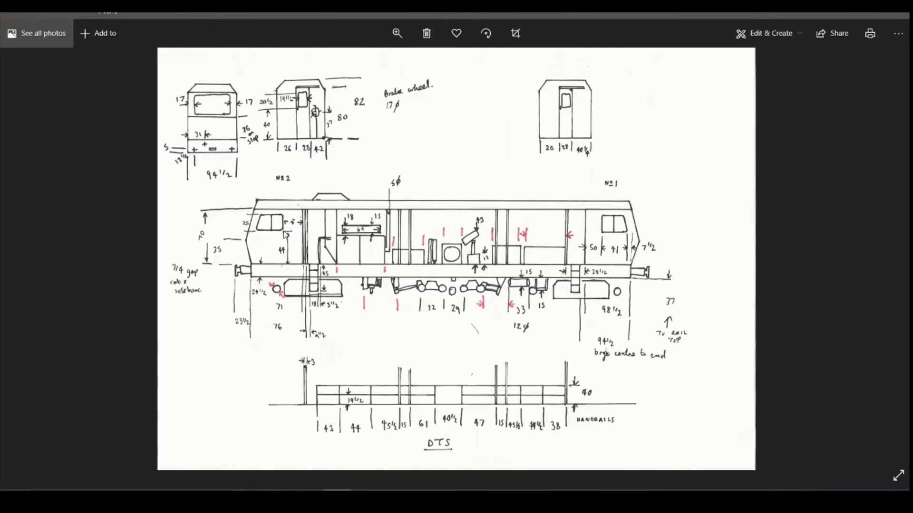
scroll(285, 235, "down", 2)
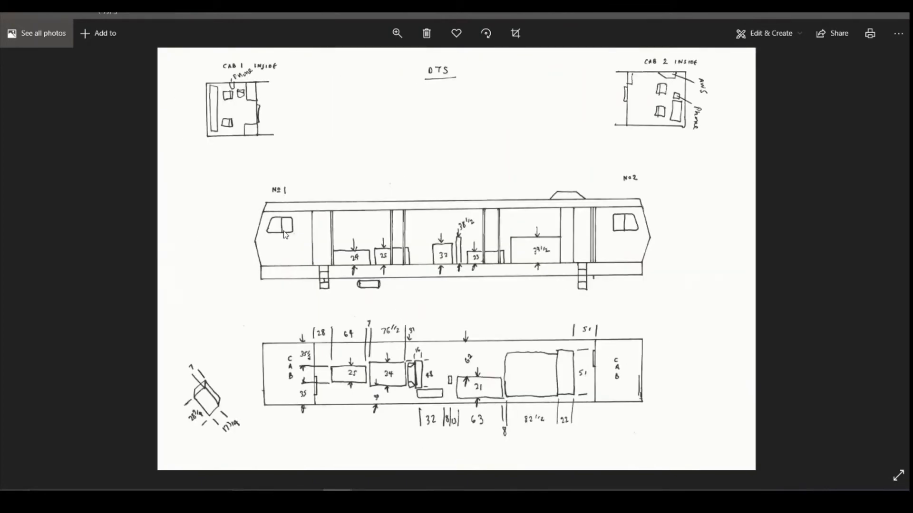
scroll(285, 235, "up", 1)
scroll(285, 236, "down", 1)
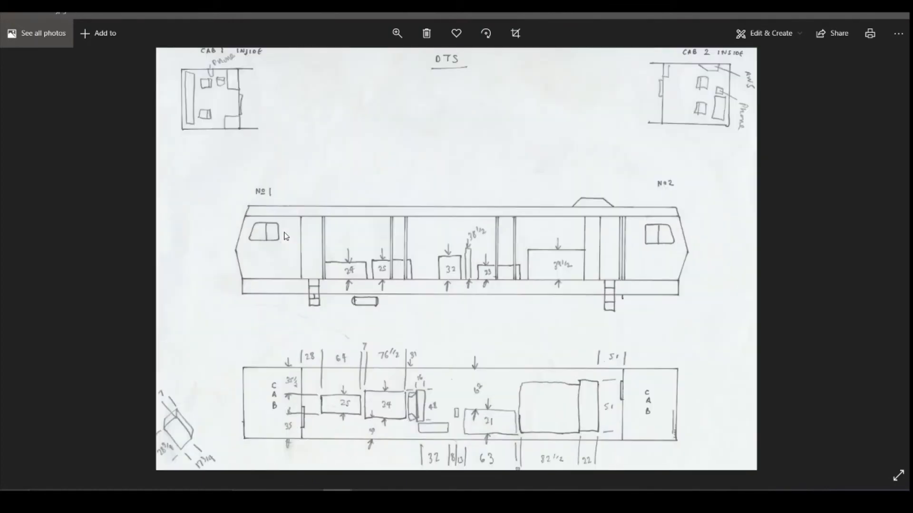
scroll(285, 236, "up", 1)
scroll(285, 236, "down", 1)
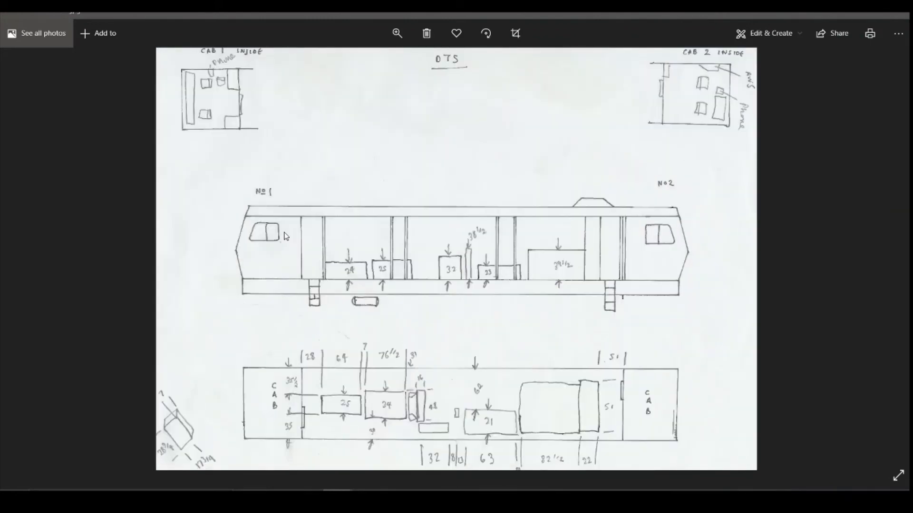
scroll(285, 236, "up", 1)
scroll(286, 237, "down", 2)
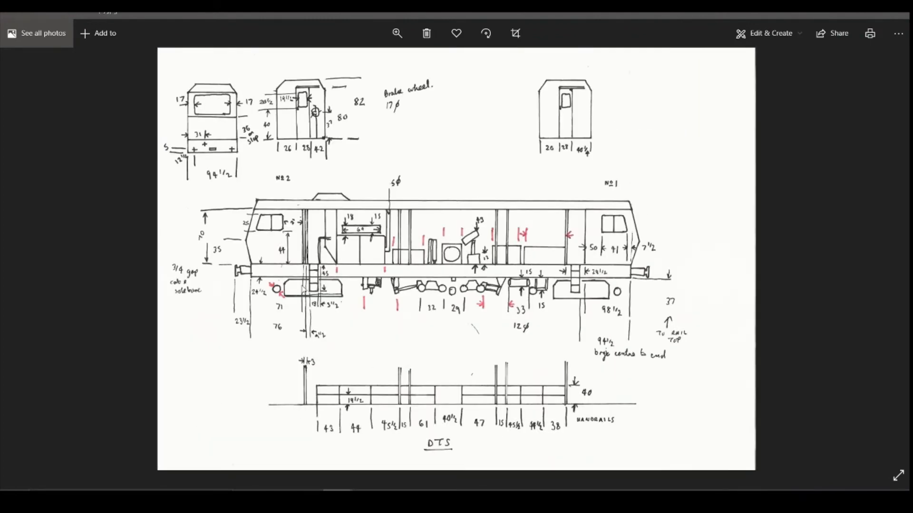
left_click(502, 455)
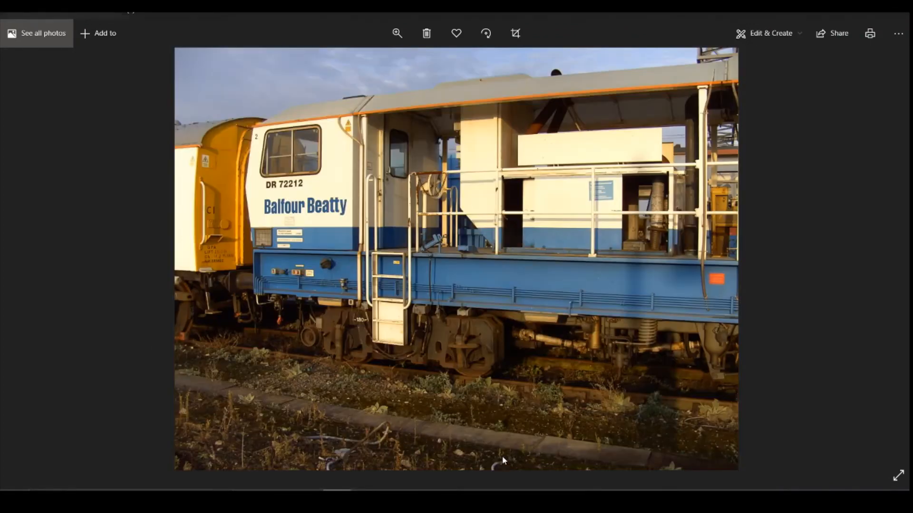
scroll(406, 285, "down", 1)
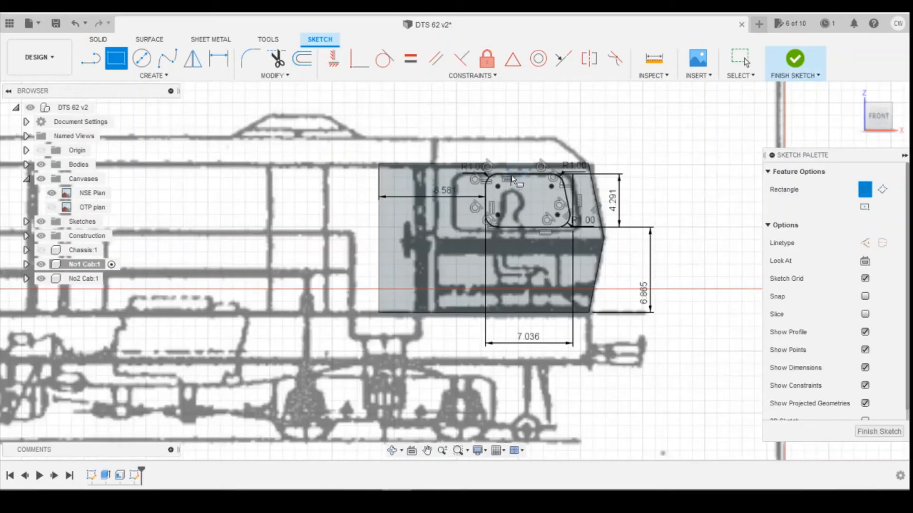
- Sketch a rectangle about 2.4 mm wide inside the side window, spanning from its upper edge to its lower edge
left_click(512, 176)
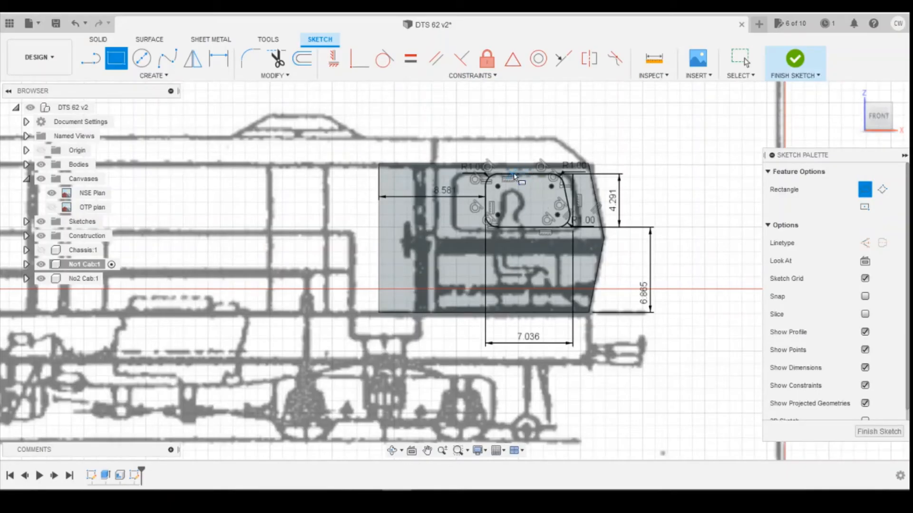
left_click(541, 228)
key("Escape")
- Centre the divider rectangle on the window's upper edge with a Midpoint constraint
left_click(512, 59)
scroll(537, 170, "up", 3)
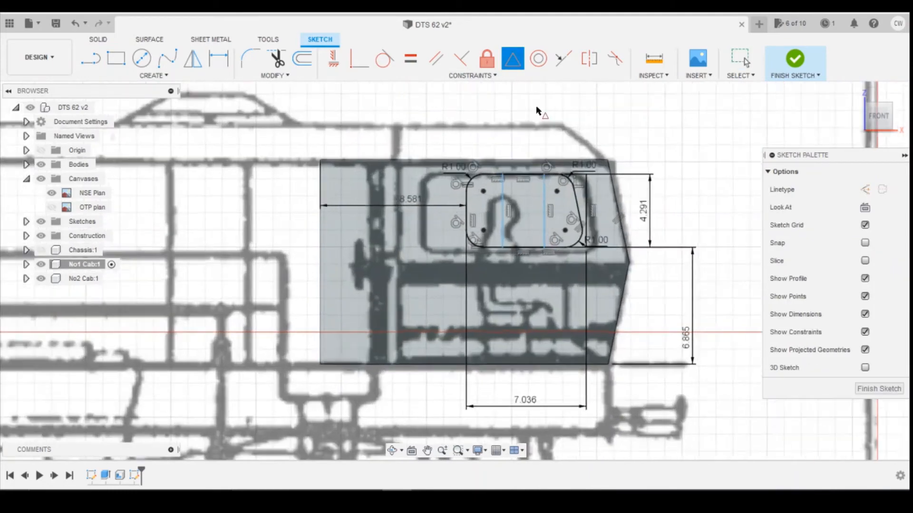
left_click(523, 179)
left_click(493, 179)
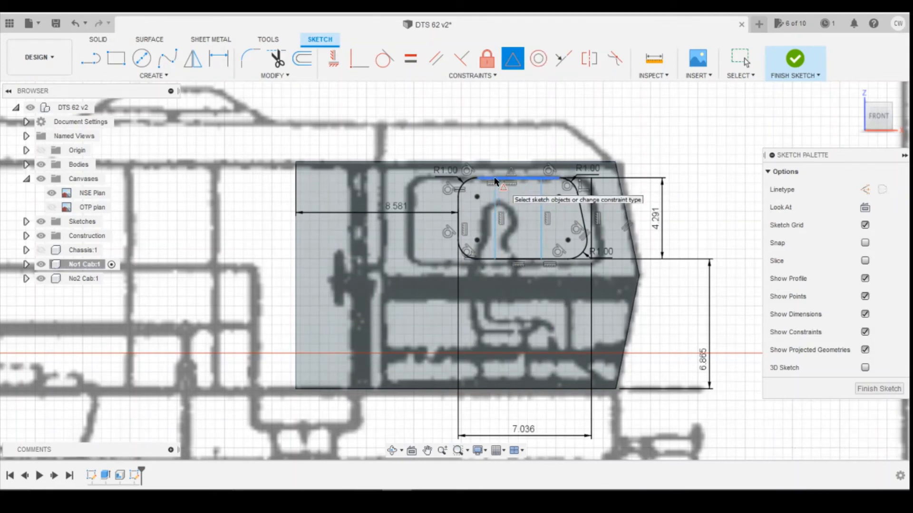
- Dimension the distance between the divider rectangle's two vertical edges and set it to 0.5 mm
key("d")
left_click(495, 213)
left_click(541, 212)
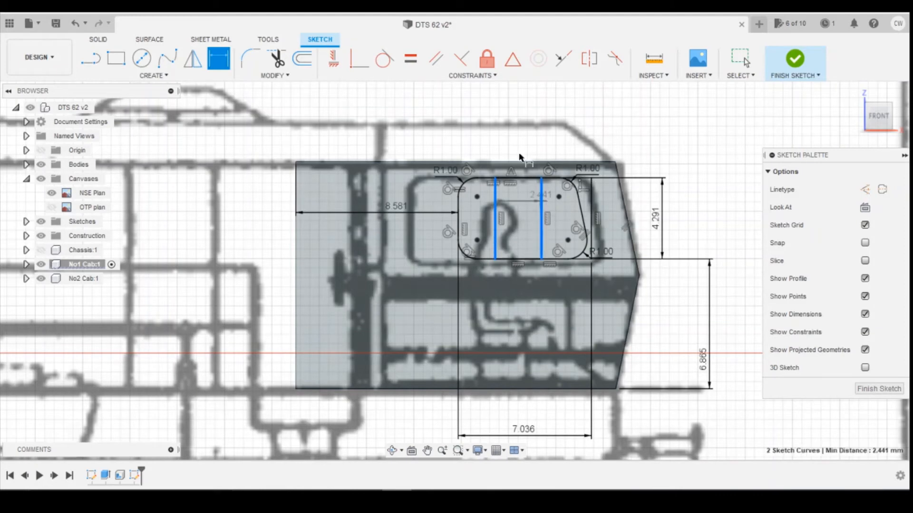
left_click(517, 123)
type("0")
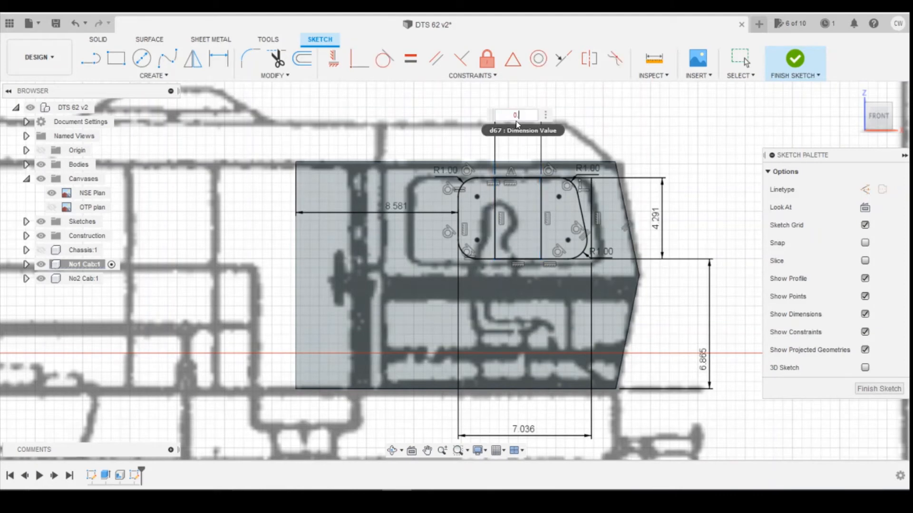
type(".5")
key("Return")
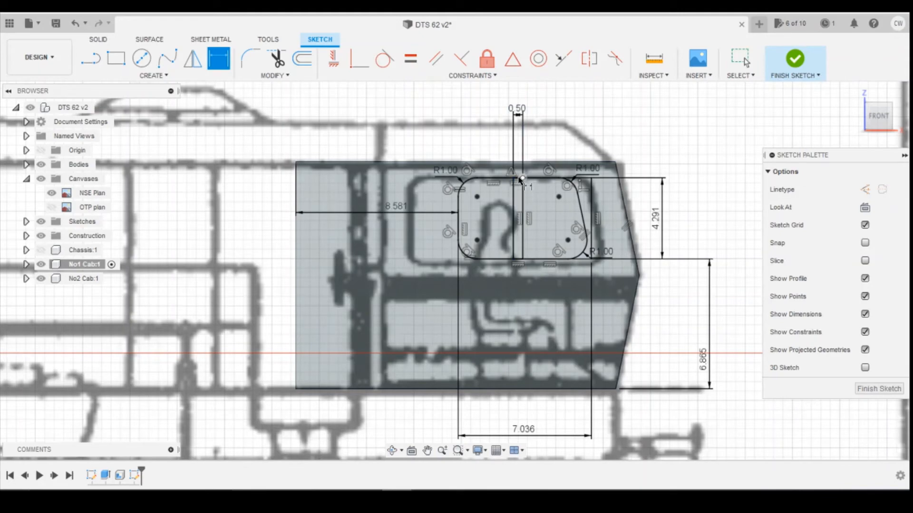
scroll(518, 180, "up", 3)
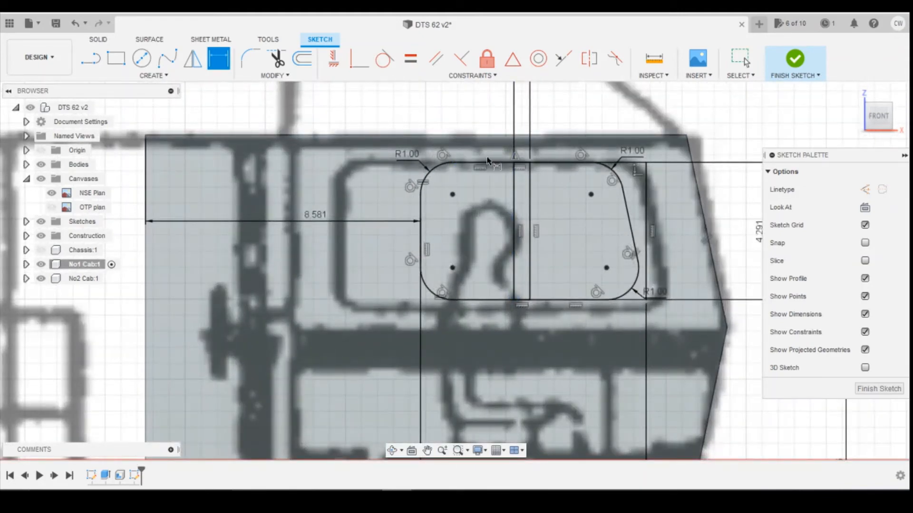
key("Escape")
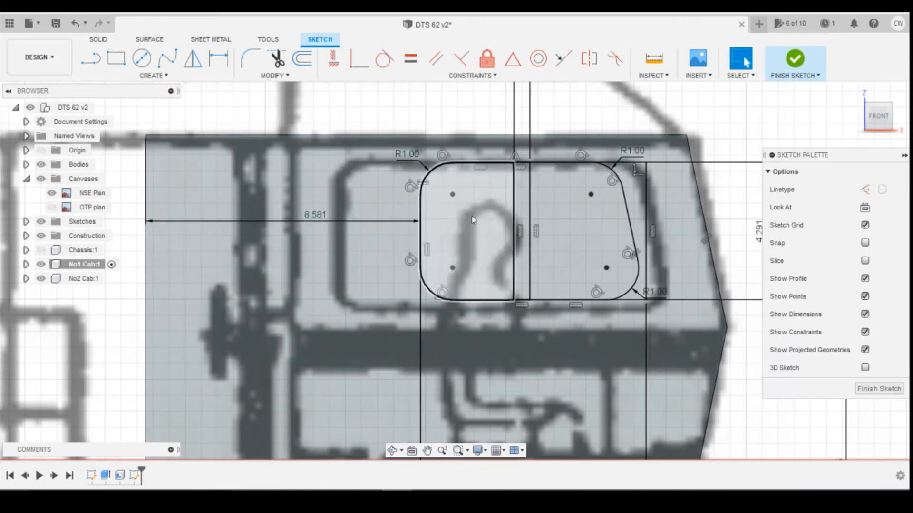
- Extrude the two window profiles either side of the divider by -16.213 mm as a cut through both cab sides
left_click(471, 216)
left_click(579, 235, "ctrl")
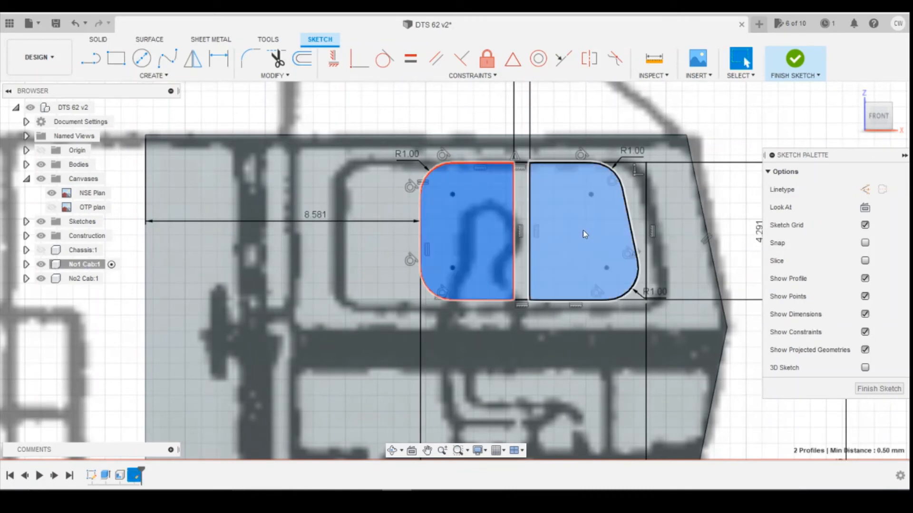
right_click(584, 231)
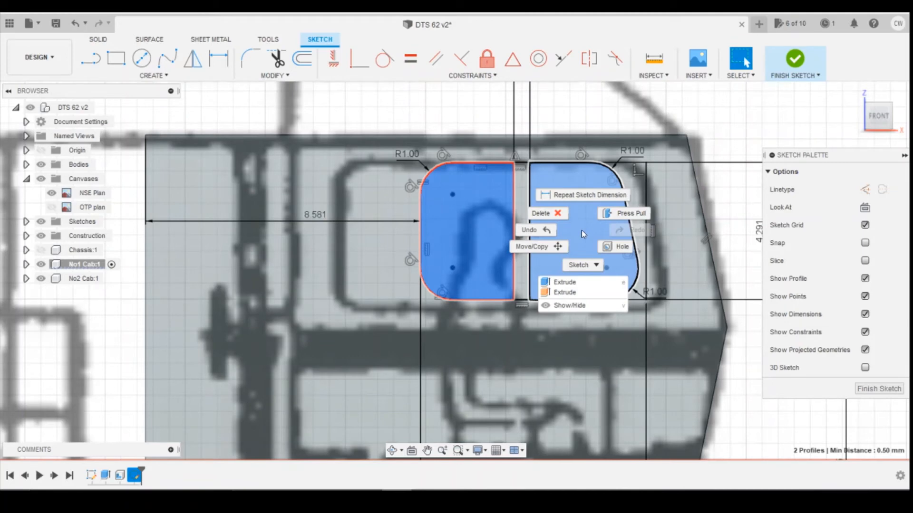
left_click(569, 283)
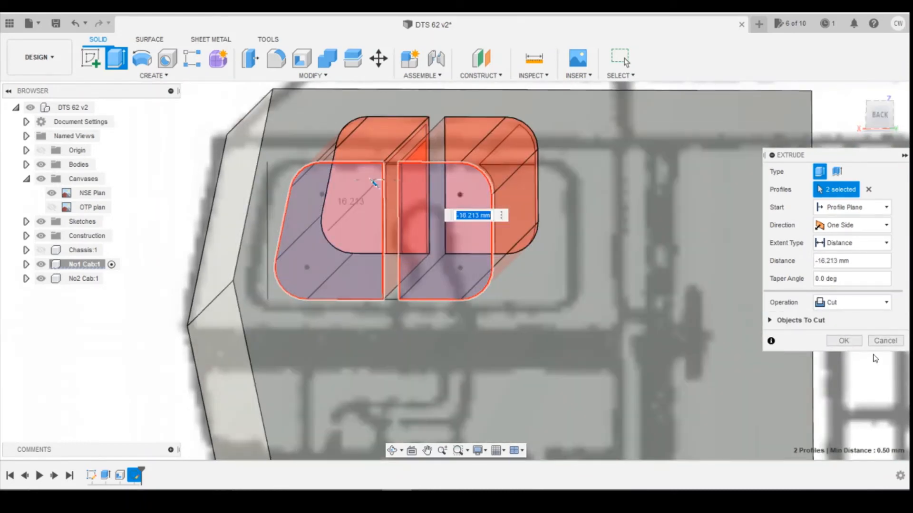
left_click(853, 341)
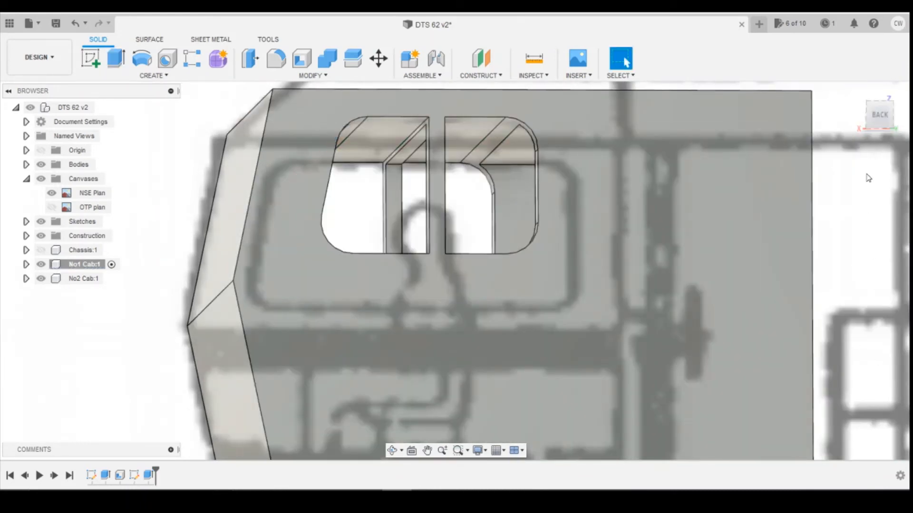
- Examine the cut side windows and their dividers from behind, below and inside the cab
middle_click_drag(880, 121, 883, 115, "shift")
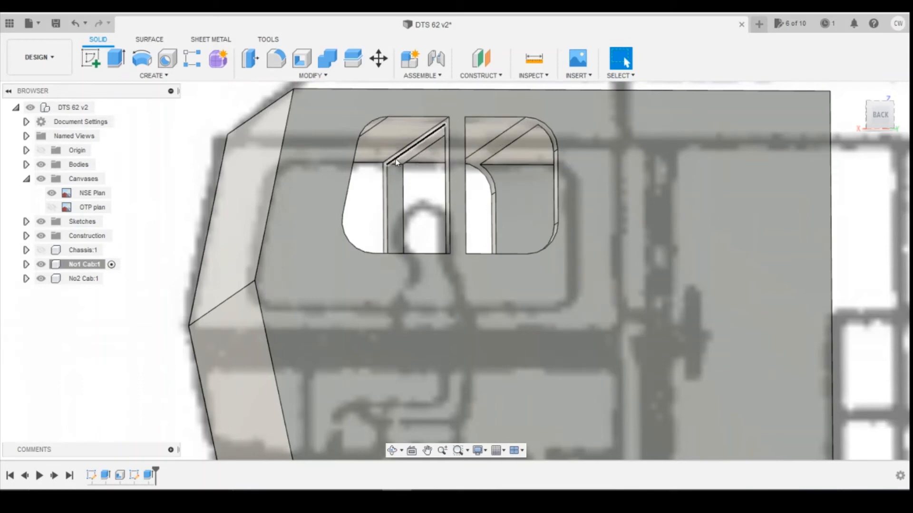
scroll(393, 156, "up", 5)
scroll(438, 131, "down", 5)
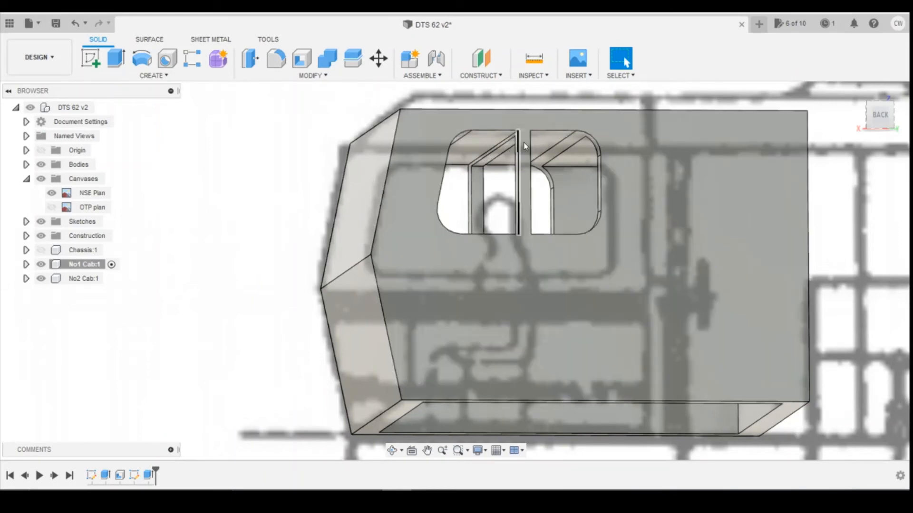
mouse_move(881, 106)
left_mouse_down()
mouse_move(868, 104)
mouse_move(877, 116)
left_mouse_up()
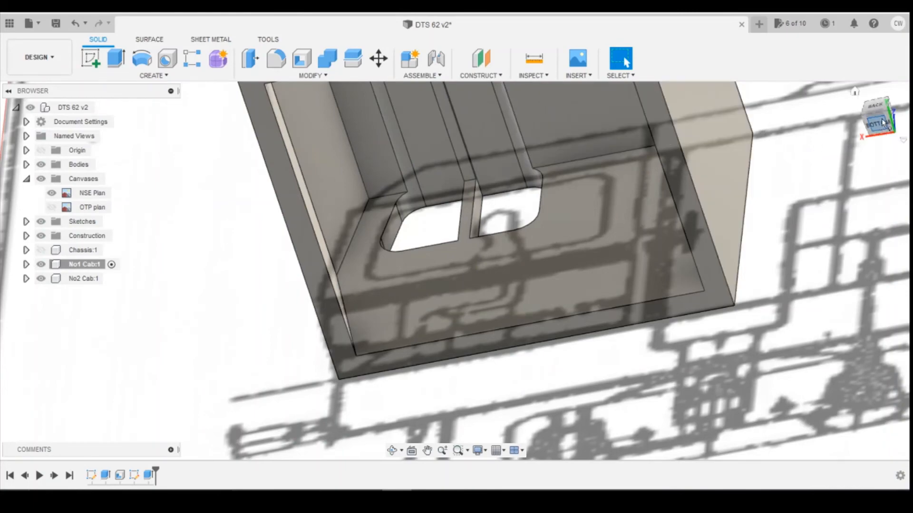
left_click_drag(862, 134, 862, 135)
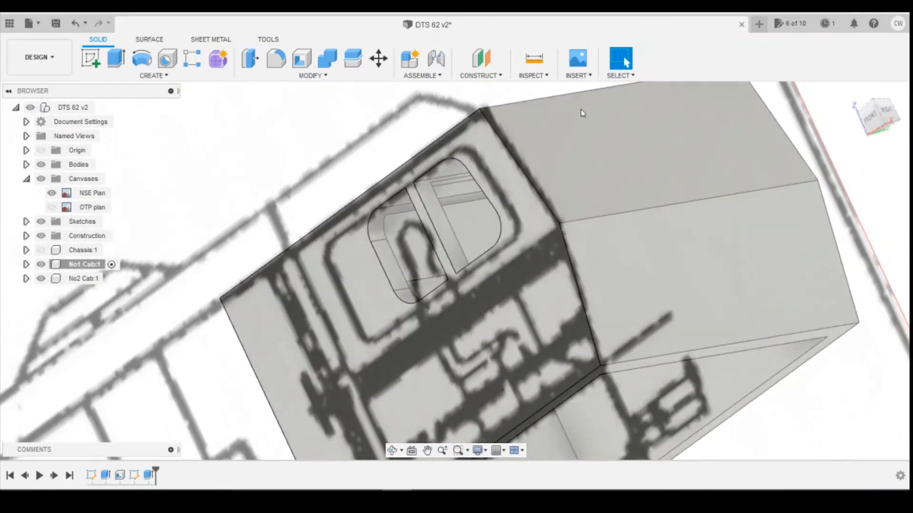
- Measure the distance between the two long parallel edges seen through the side window opening near its upper edge
left_click(533, 60)
scroll(461, 190, "up", 5)
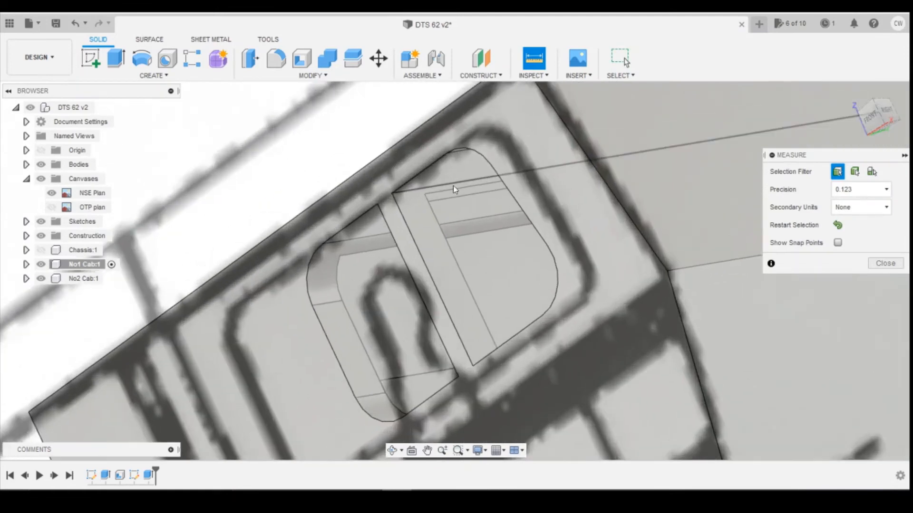
left_click(461, 189)
left_click(448, 191)
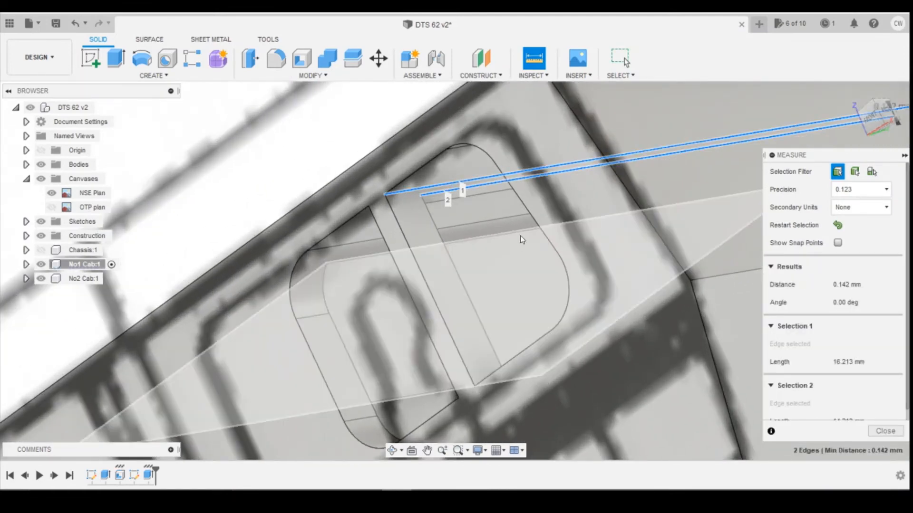
left_click(885, 432)
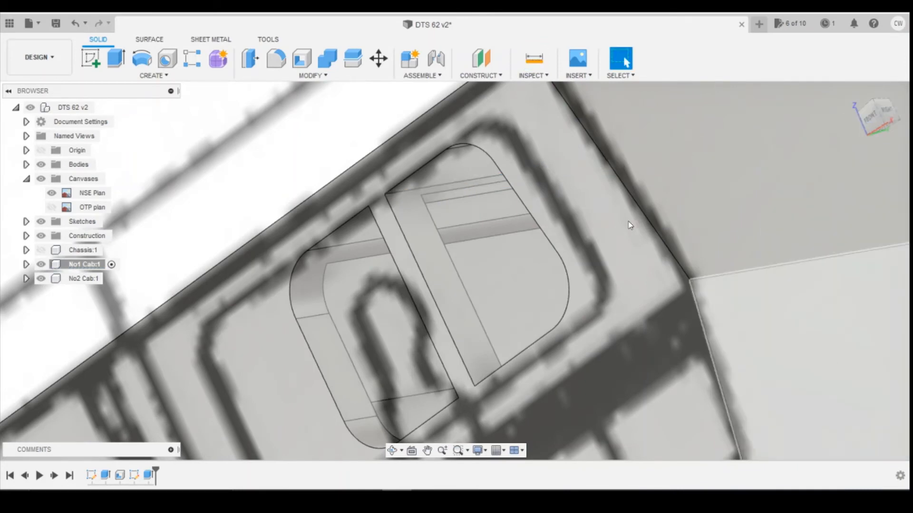
scroll(621, 215, "down", 8)
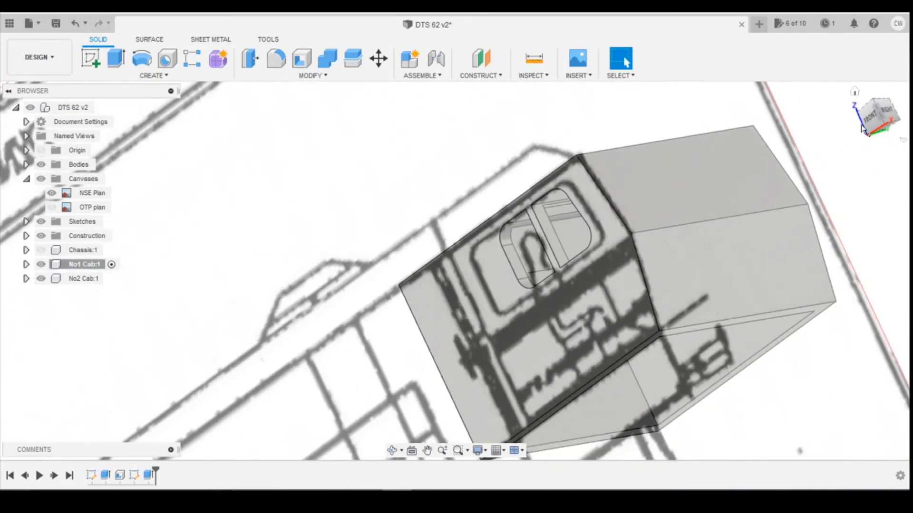
- Create a construction plane offset -19 mm from the cab's flat rear face, placing it just beyond the angled nose
left_click(866, 134)
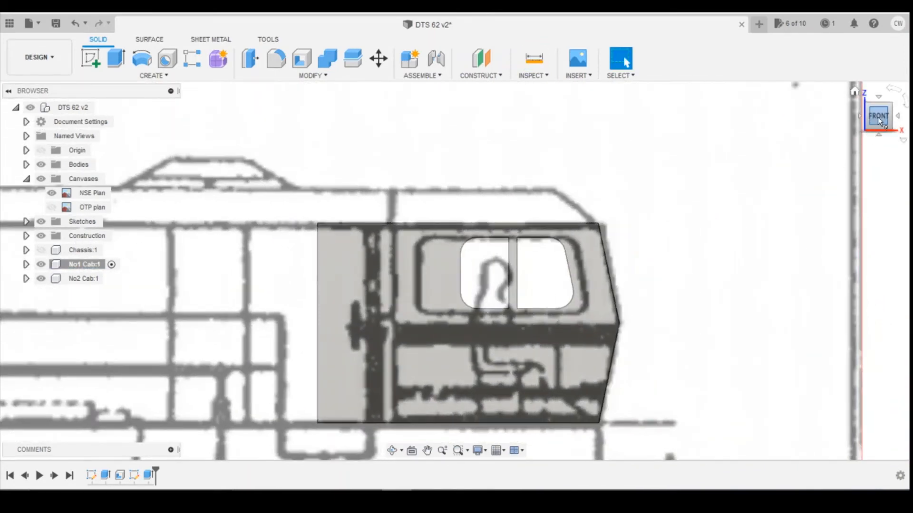
middle_click_drag(703, 266, 583, 268, "shift")
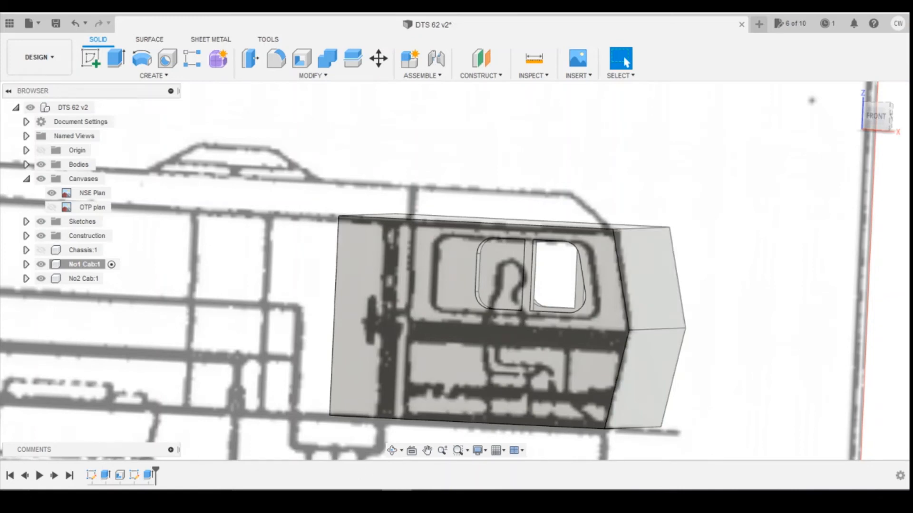
mouse_move(335, 499)
left_click(540, 452)
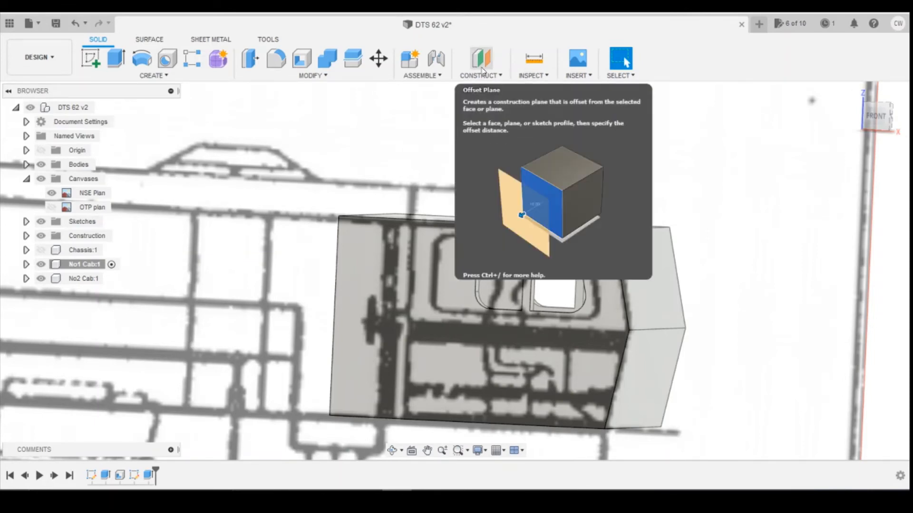
left_click(482, 70)
middle_click_drag(456, 271, 265, 265, "shift")
left_click(265, 266)
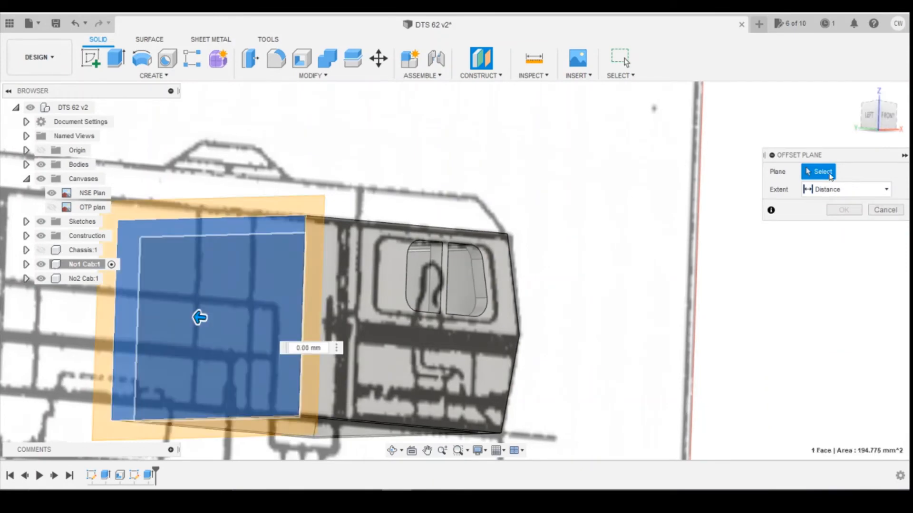
left_click(878, 124)
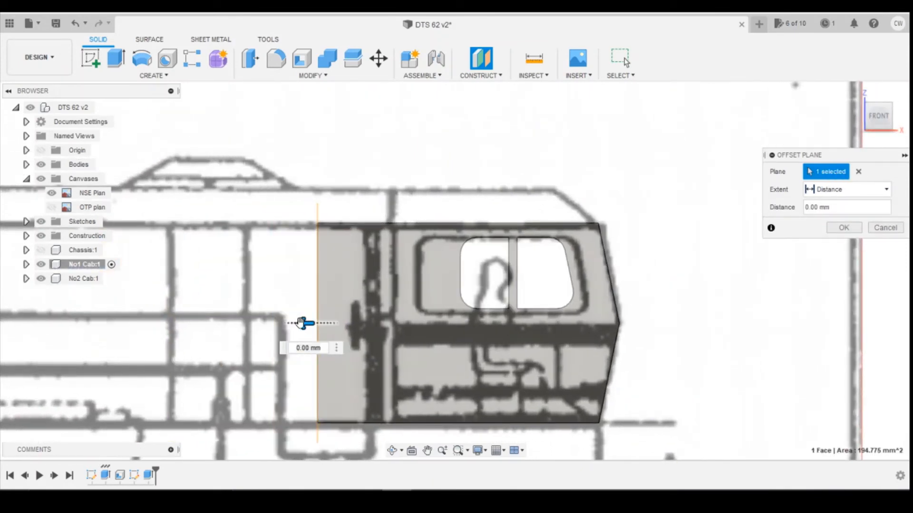
left_click_drag(301, 320, 645, 323)
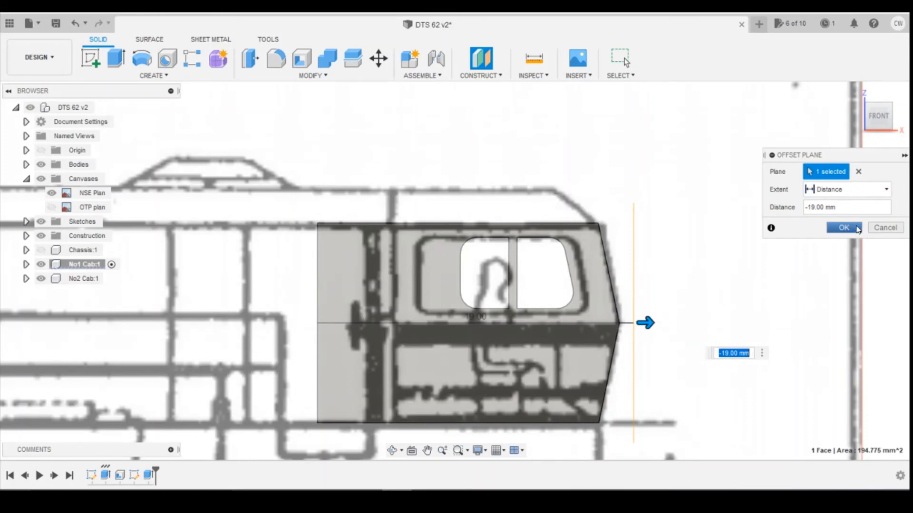
left_click(843, 228)
- Start a sketch on the new offset plane and check the cab end window measurements in the DTS drawing
left_click_drag(876, 119, 810, 133)
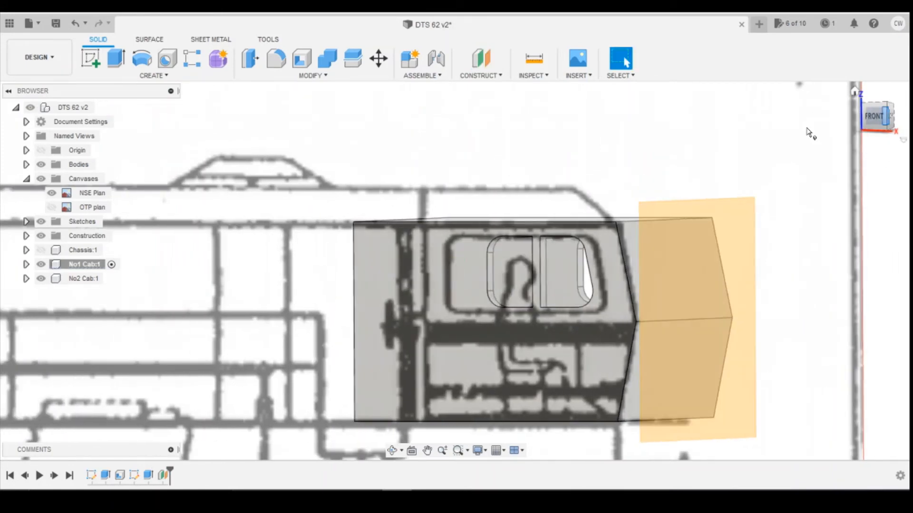
left_click(91, 59)
left_click(707, 261)
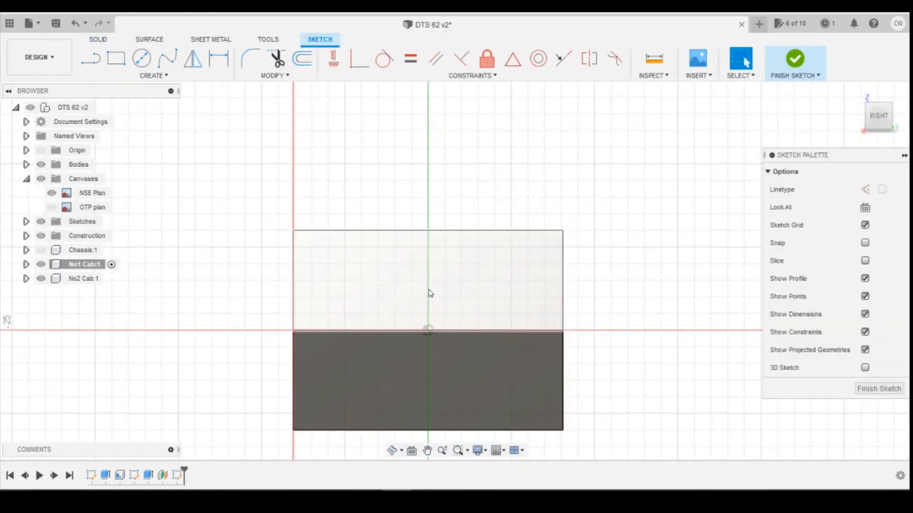
left_click(412, 454)
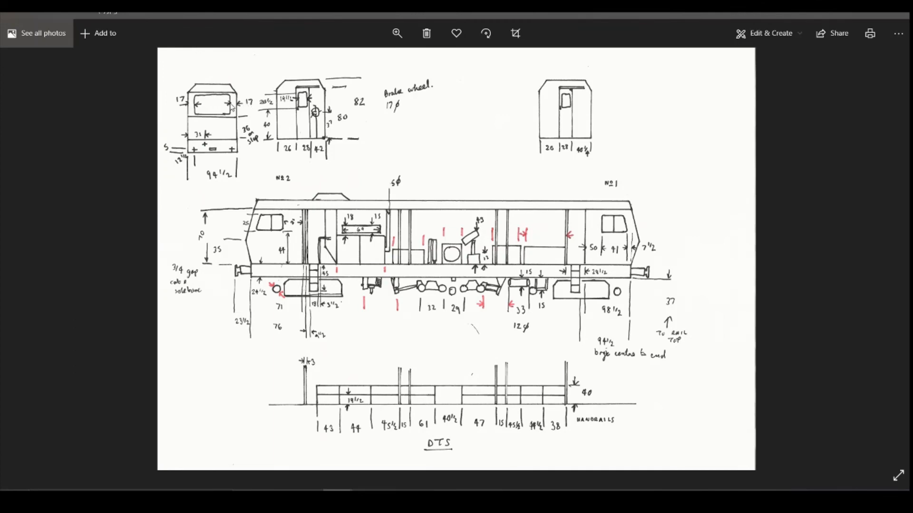
key("alt+Tab")
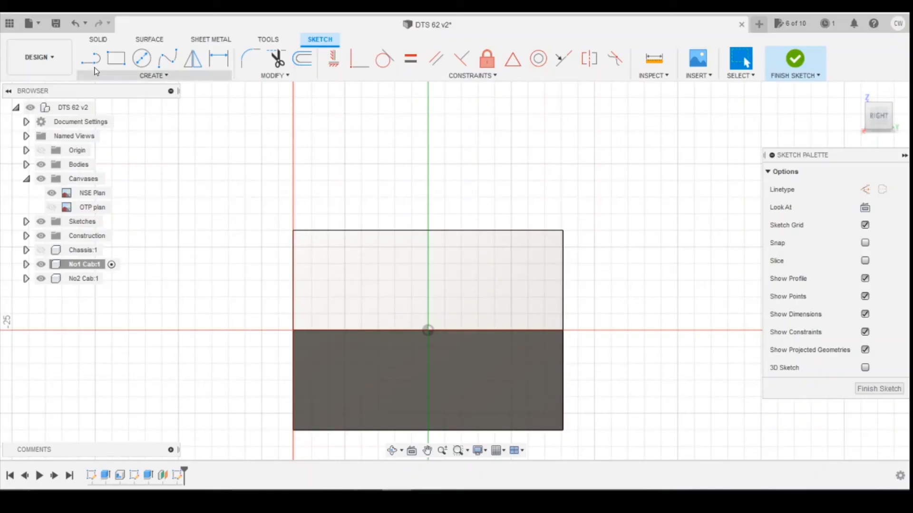
- Sketch a rectangle about 4.1 mm high for the front window on the upper half of the cab end
key("r")
left_click(310, 246)
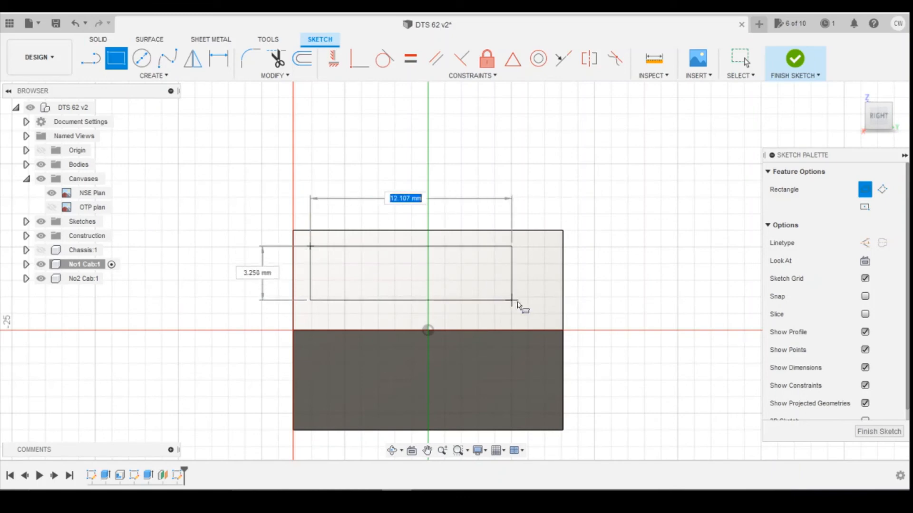
left_click(546, 314)
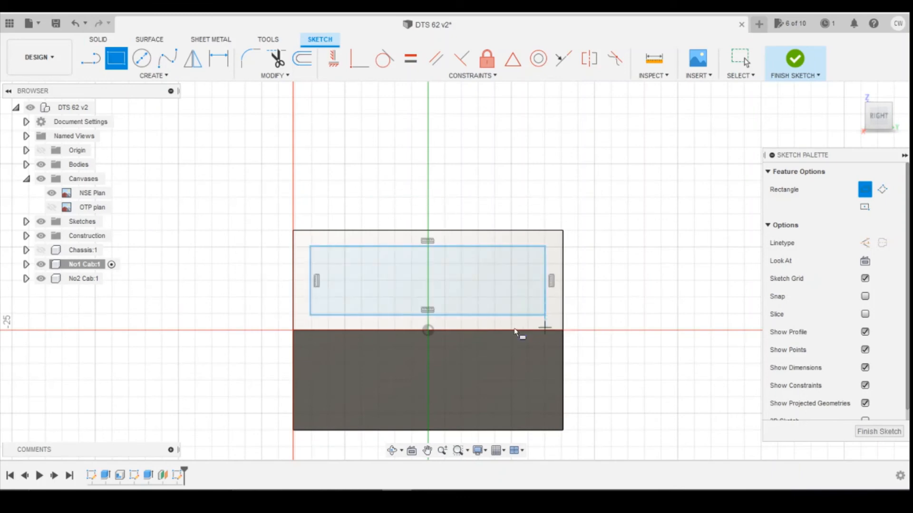
- Switch to the browser's Bing unit converter, convert 17 inches to millimetres, and return to the cab sketch
key("alt+Tab")
left_click_drag(159, 211, 89, 218)
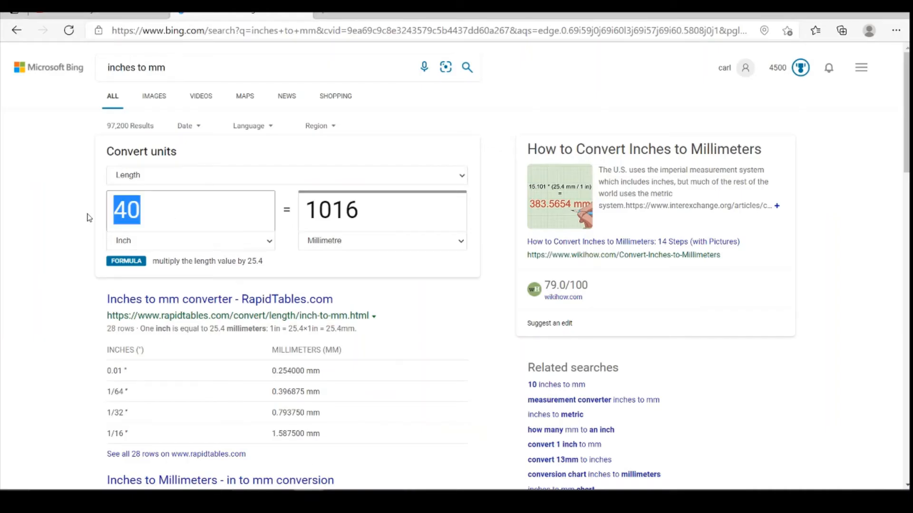
type("17")
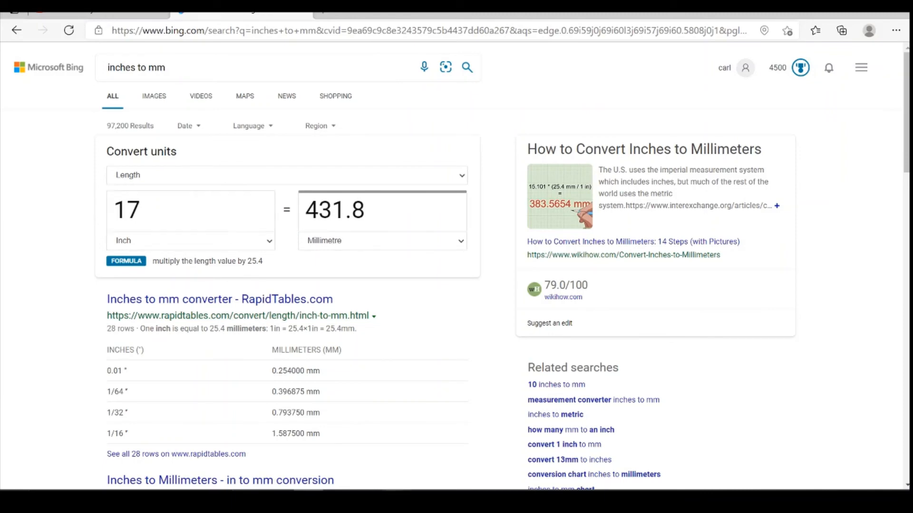
key("alt+Tab")
- Dimension the horizontal distance from the cab end's upper-left corner to the front window's left edge as 432/148 mm
key("Escape")
left_click(311, 271)
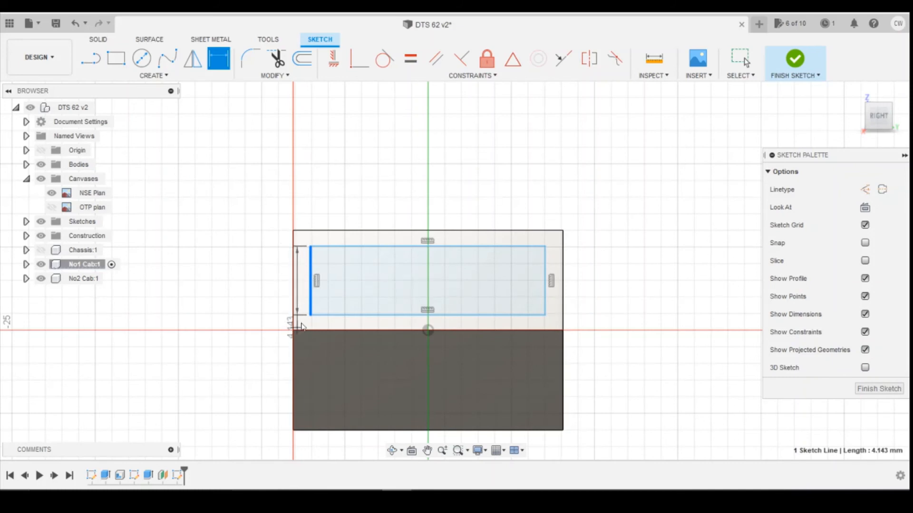
key("Escape")
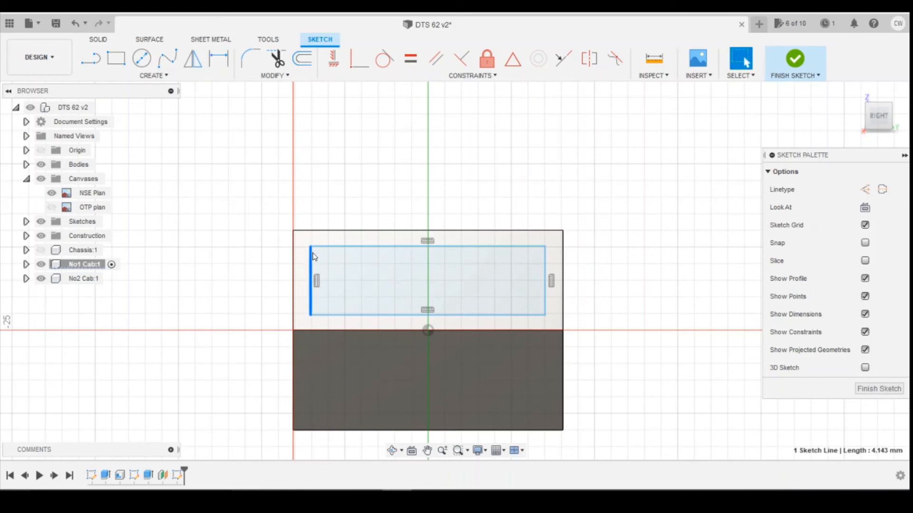
key("d")
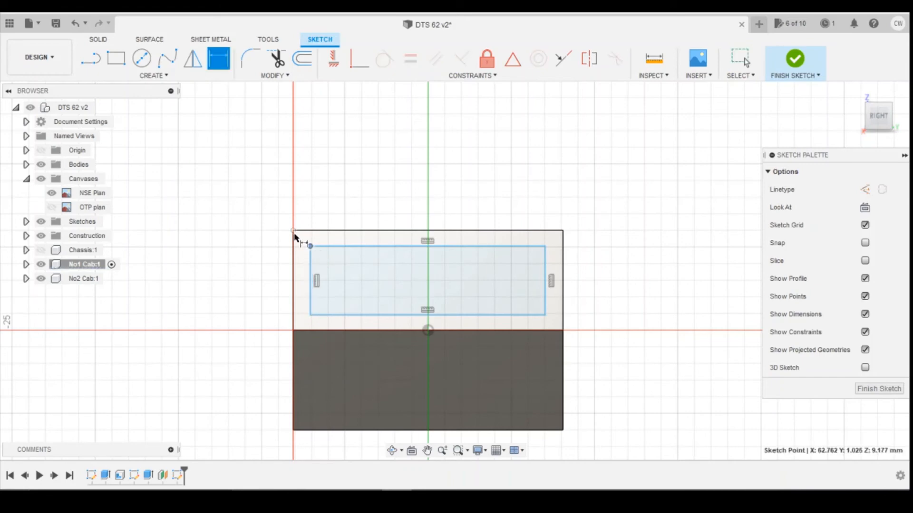
left_click(293, 231)
left_click(333, 186)
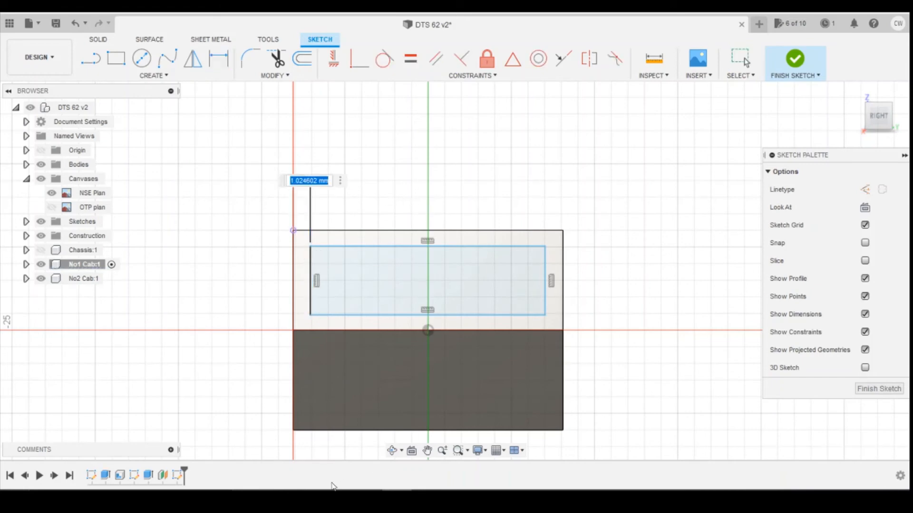
mouse_move(308, 499)
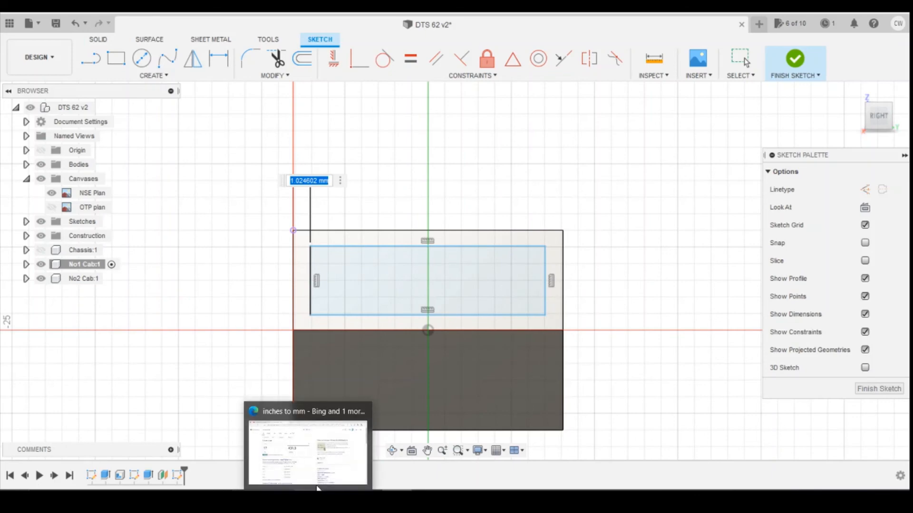
mouse_move(320, 464)
left_click(397, 500)
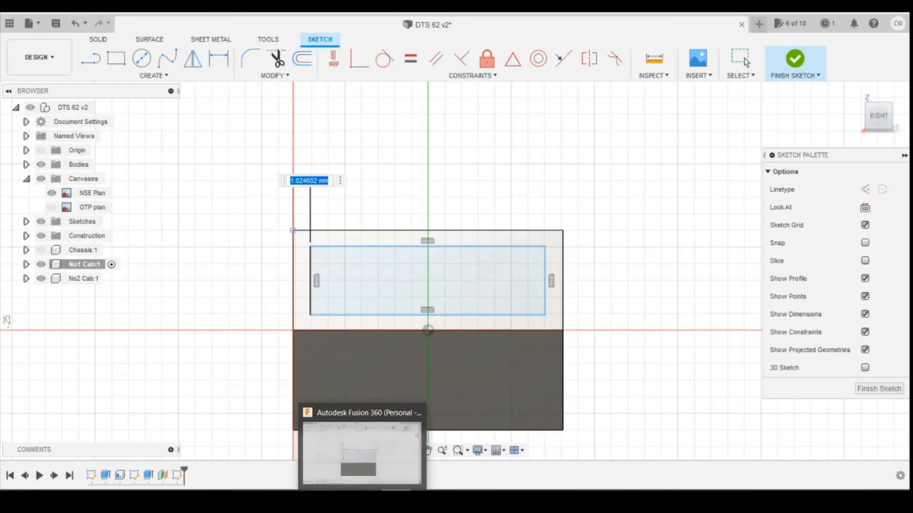
type("4")
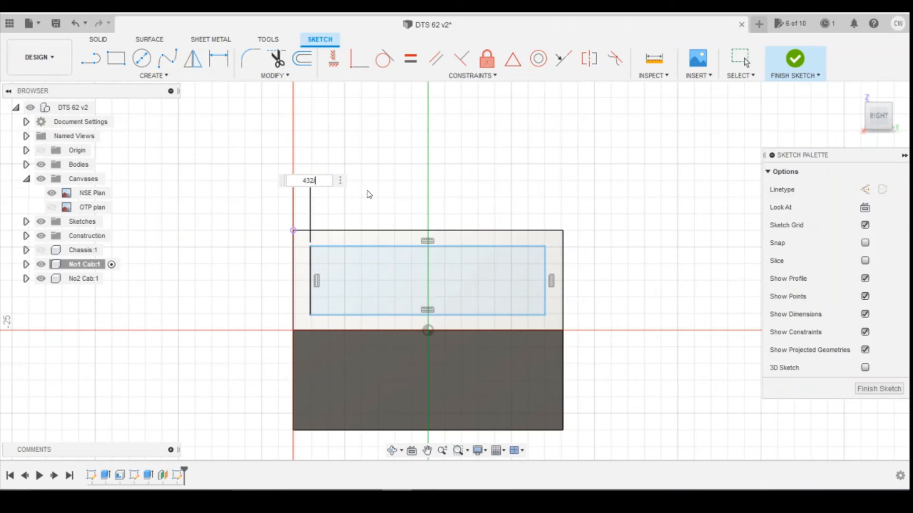
type("32/148")
key("Return")
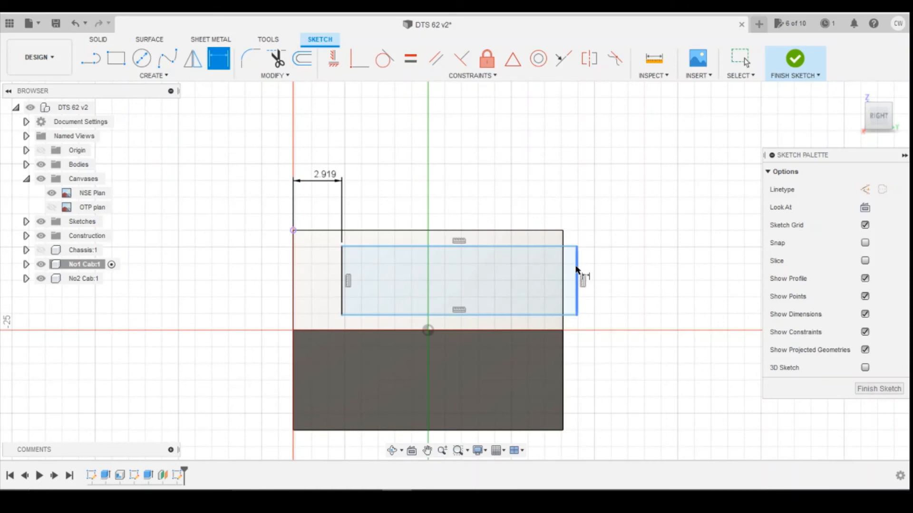
- Pull the front window's right edge inside the cab outline and dimension it 2.919 mm from the cab's upper-right corner
key("Escape")
left_click_drag(577, 270, 534, 266)
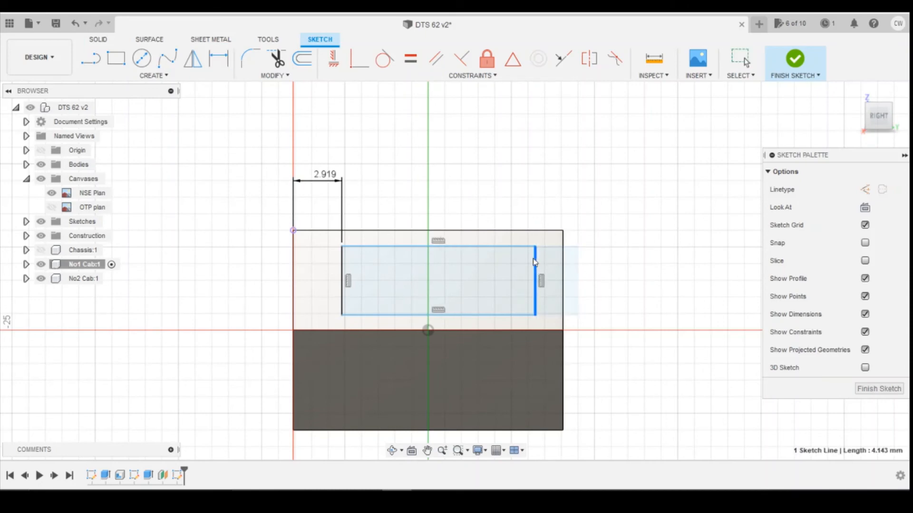
key("d")
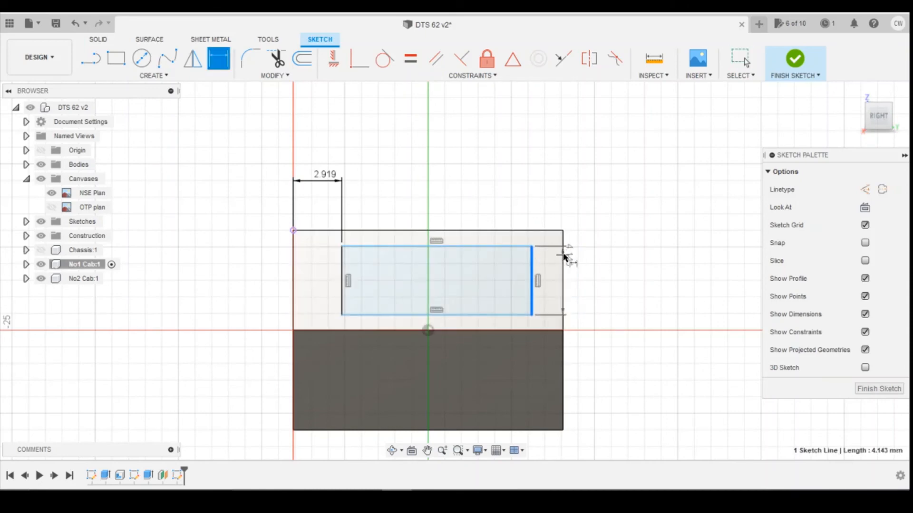
key("Escape")
key("Escape")
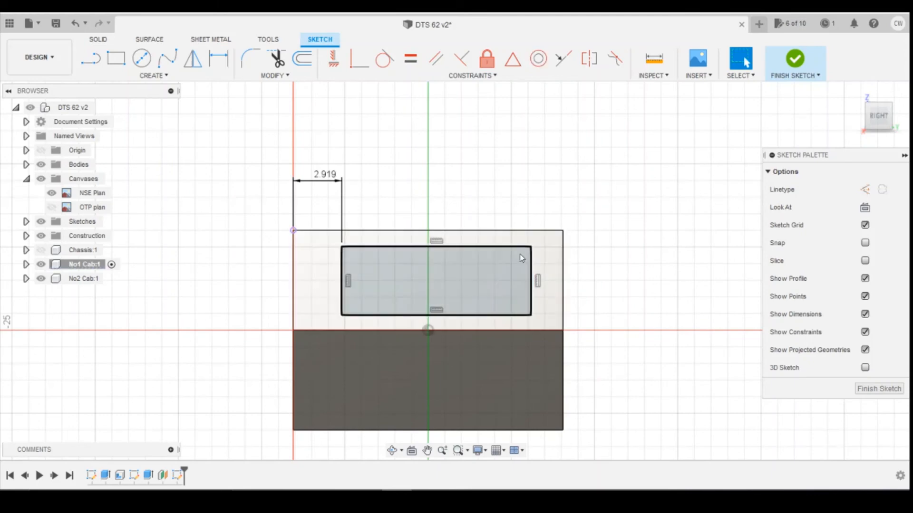
left_click(531, 247)
key("d")
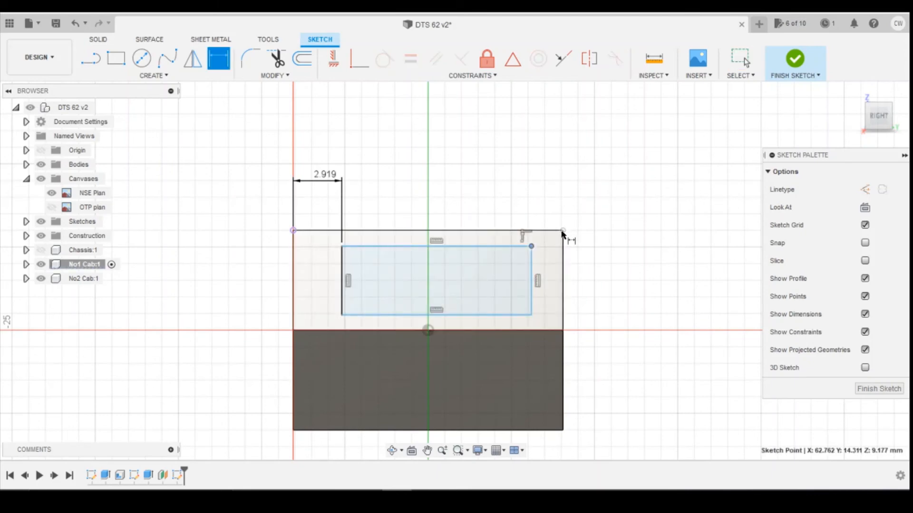
left_click(563, 231)
left_click(554, 188)
type("2.919")
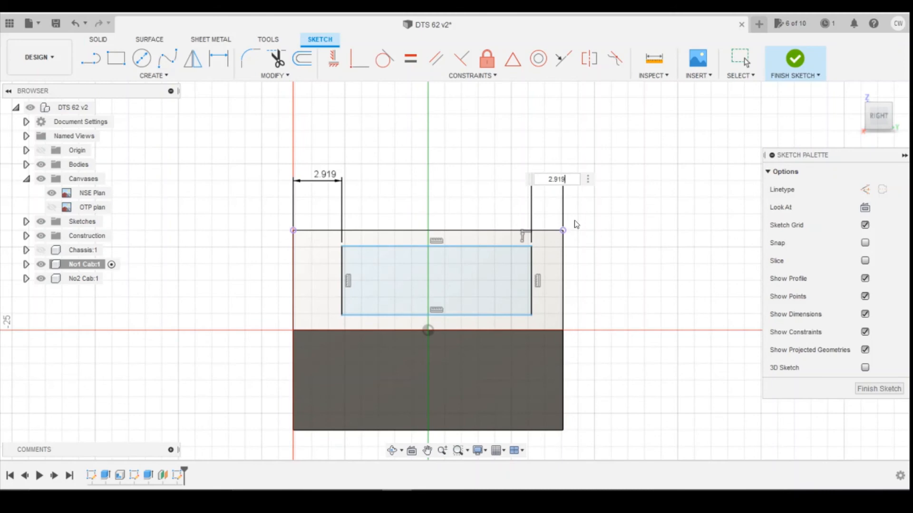
key("Return")
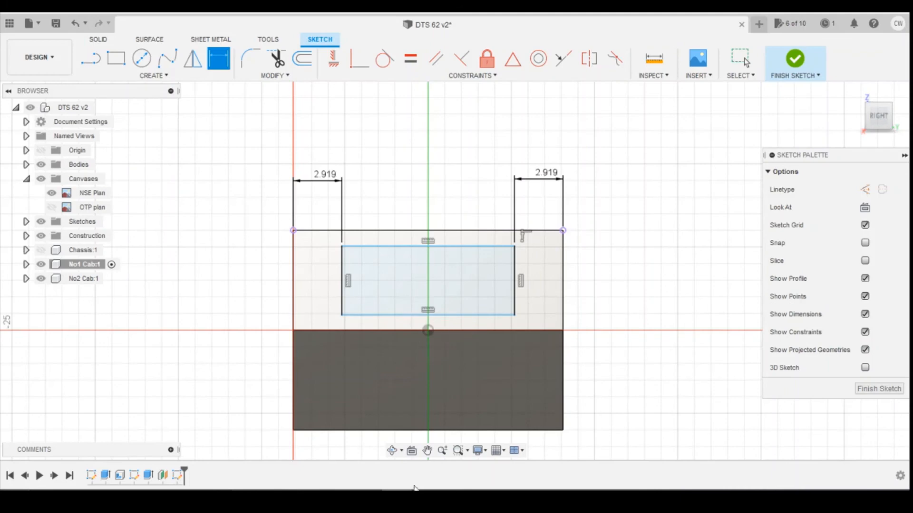
- Examine the DTS measurement drawing, the DTS Plan 2 drawing and the DR72212 photo for the front window's vertical position
mouse_move(338, 500)
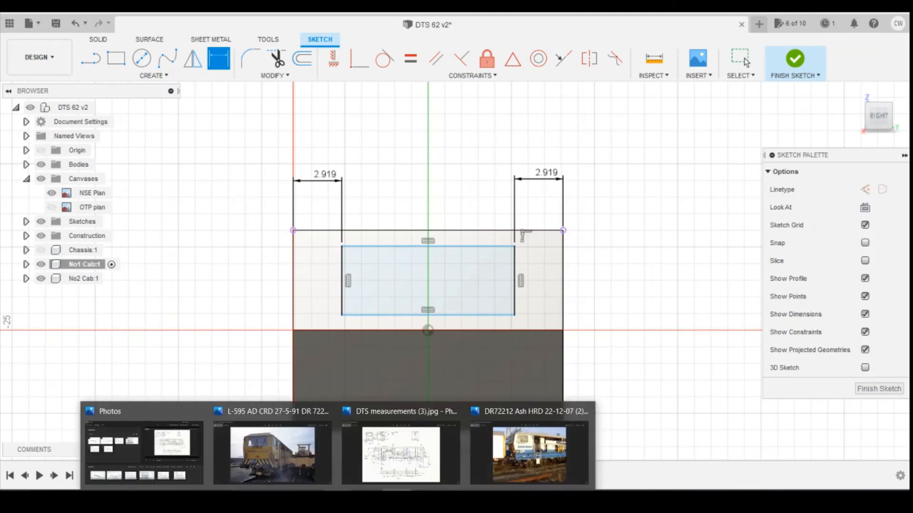
left_click(408, 465)
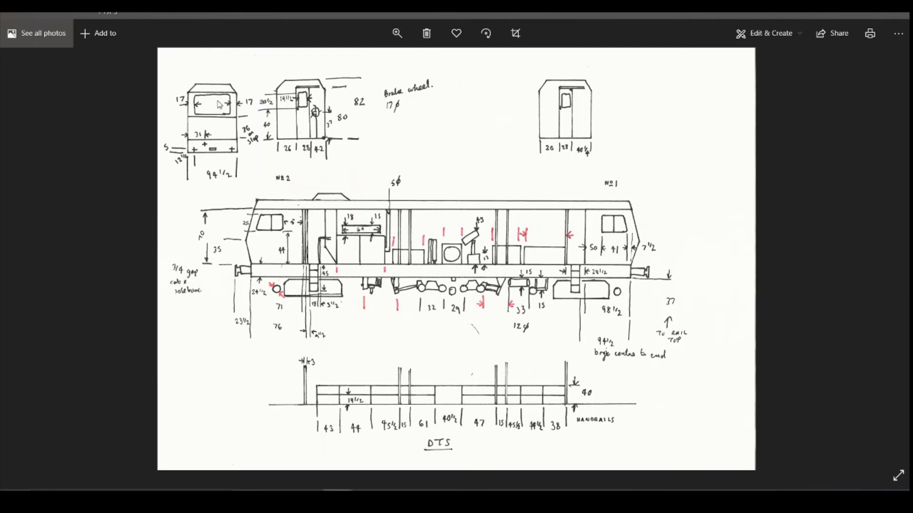
scroll(219, 106, "down", 2)
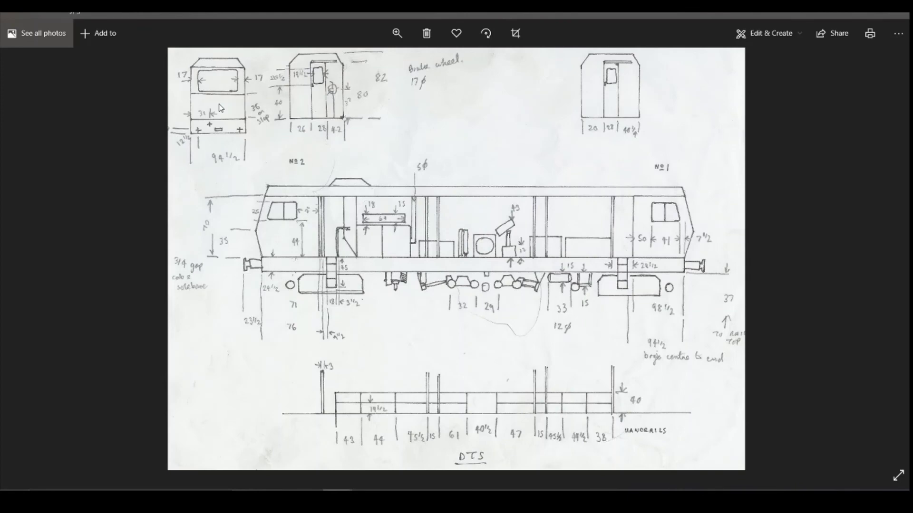
scroll(219, 108, "up", 1)
scroll(221, 109, "down", 1)
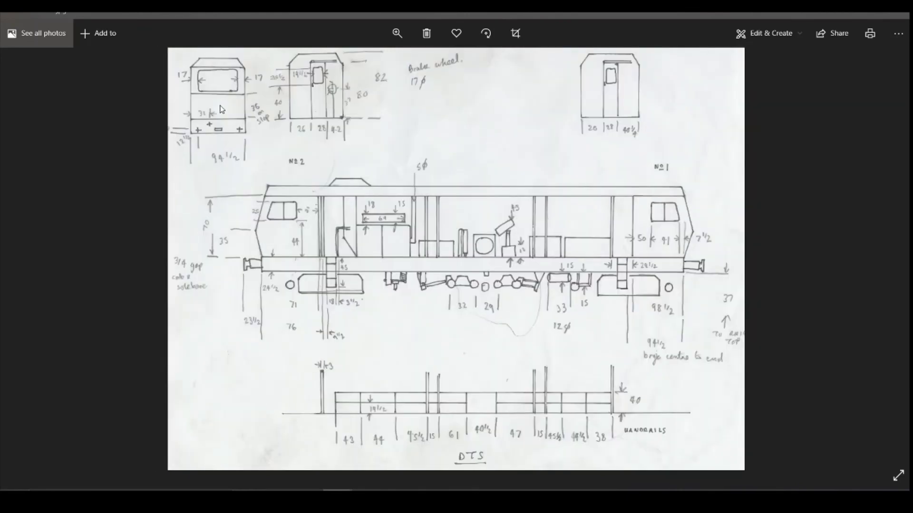
scroll(219, 109, "down", 1)
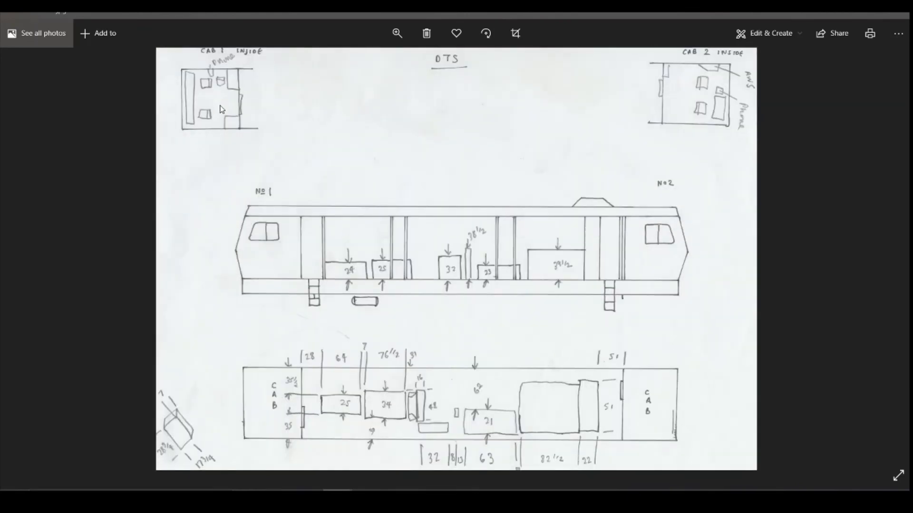
scroll(221, 109, "up", 1)
scroll(404, 464, "down", 1)
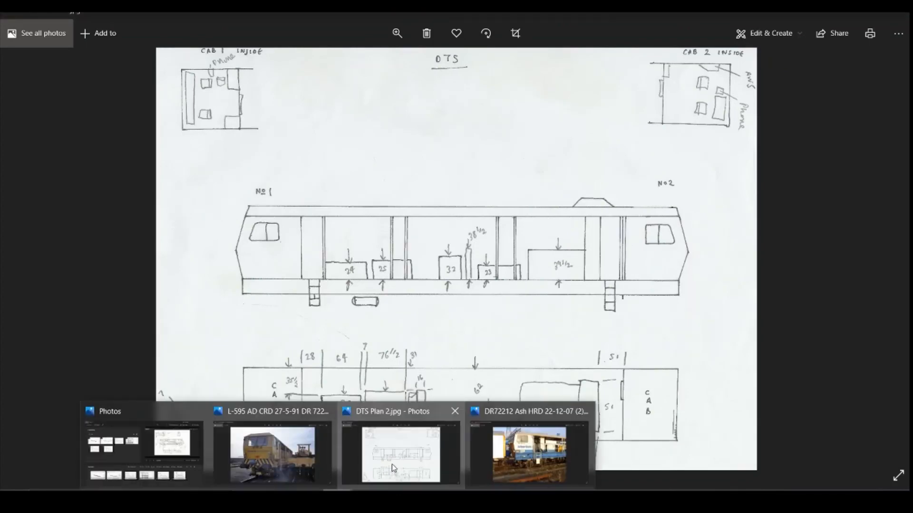
left_click(521, 460)
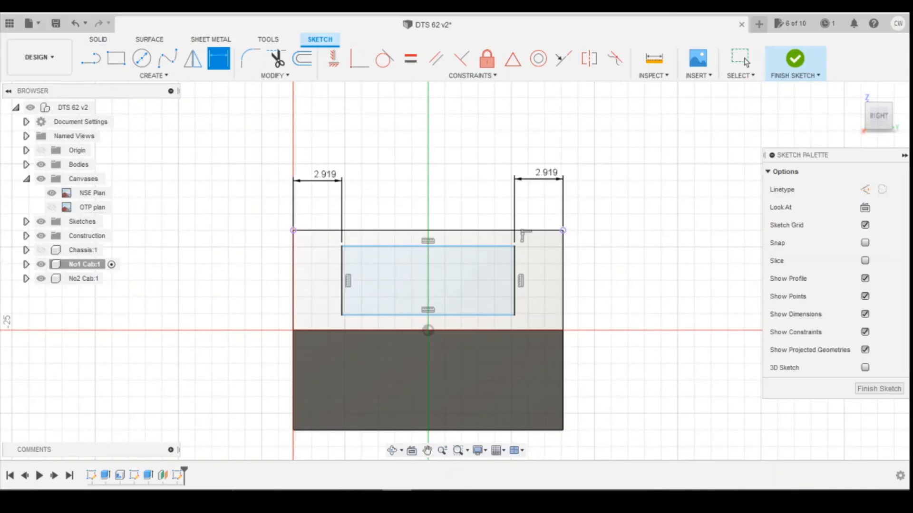
- Dimension the vertical gap between the cab end's upper corner and the front window's top edge as 0.5 mm
left_click(449, 248)
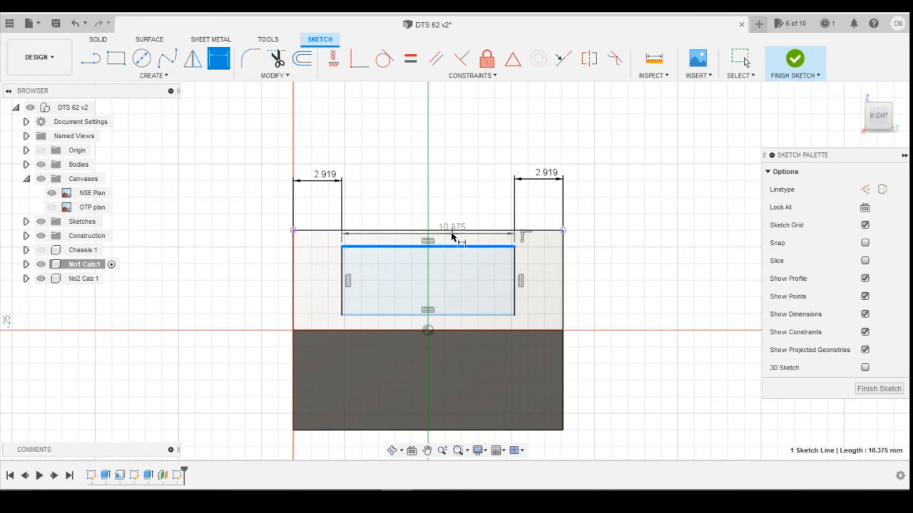
left_click(513, 246)
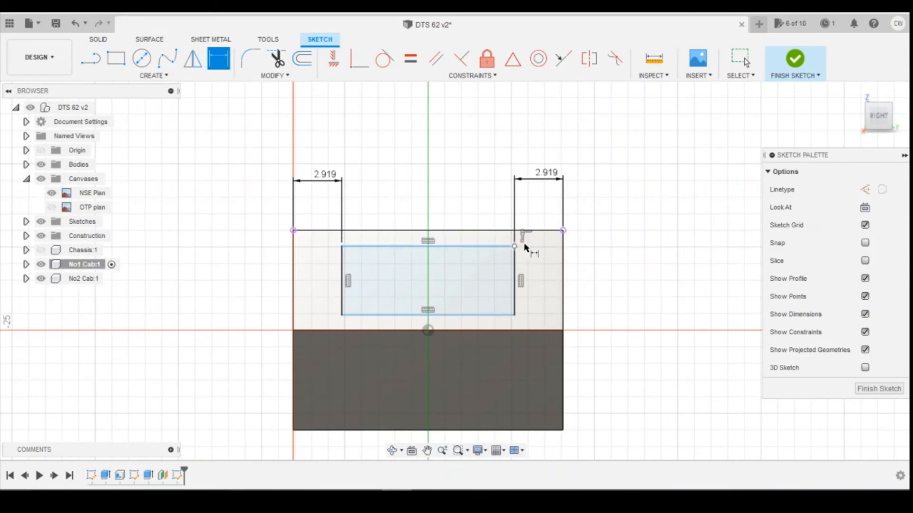
left_click(563, 230)
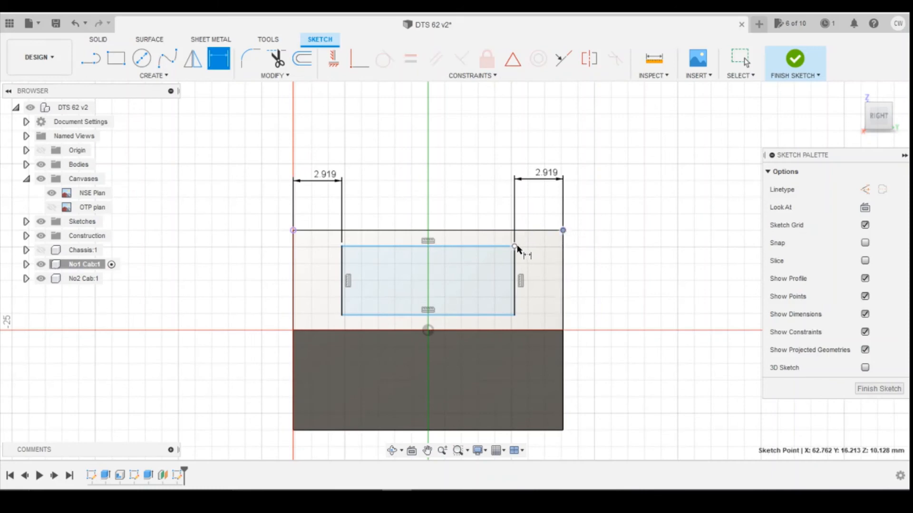
left_click(516, 247)
left_click(601, 238)
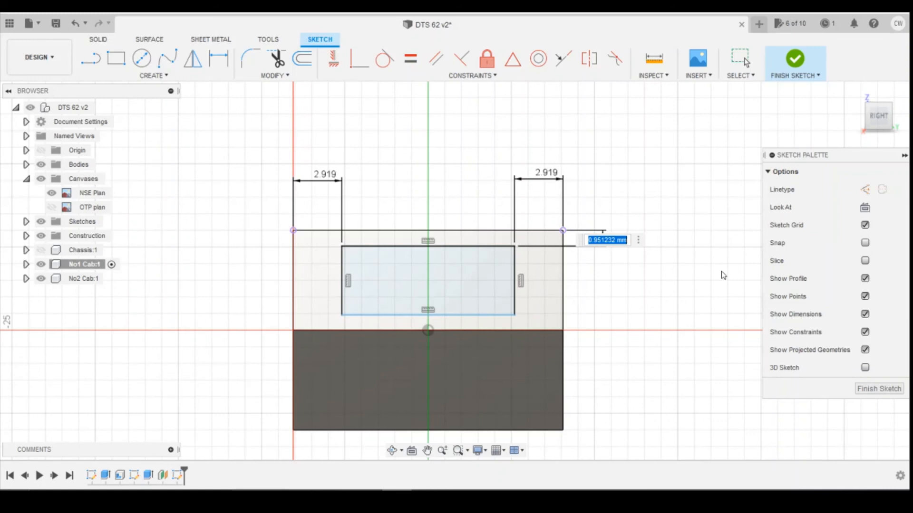
type("0.5")
key("Return")
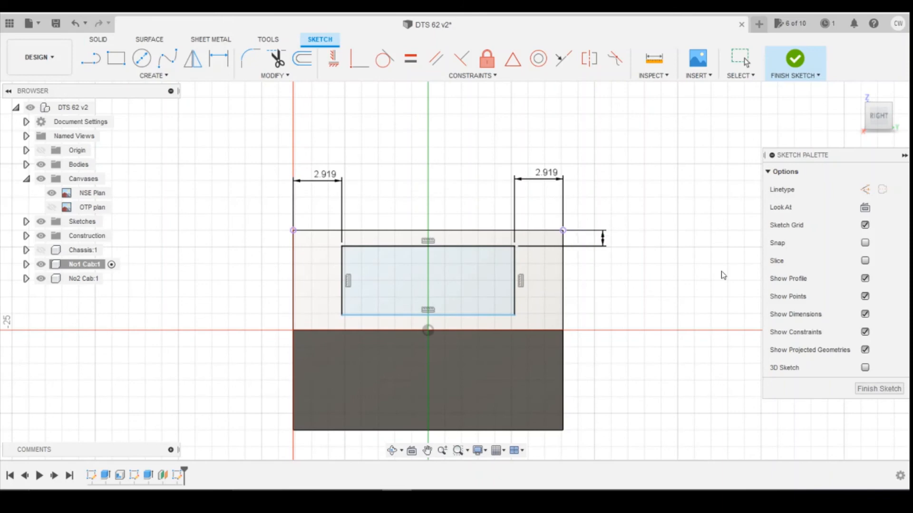
- Dimension the vertical gap between the front window's lower edge and the cab end's mid-height crease as 1 mm
key("d")
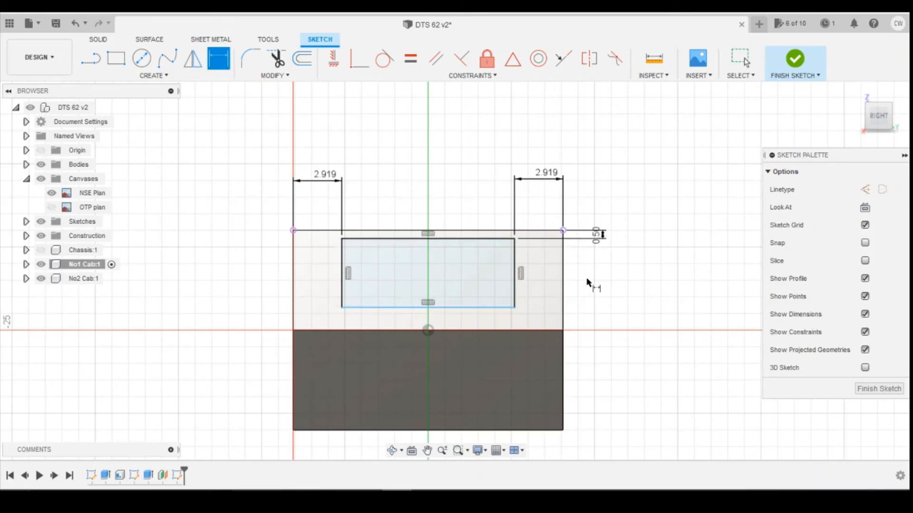
left_click(486, 308)
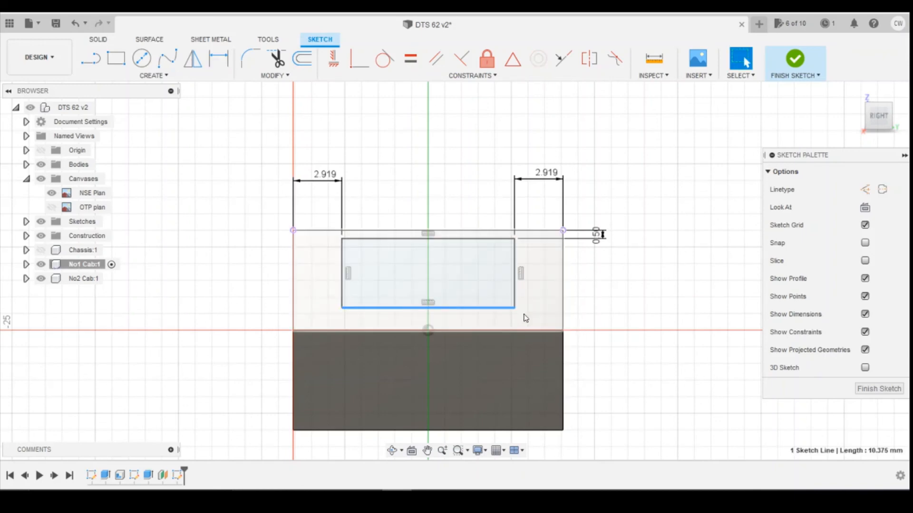
key("Escape")
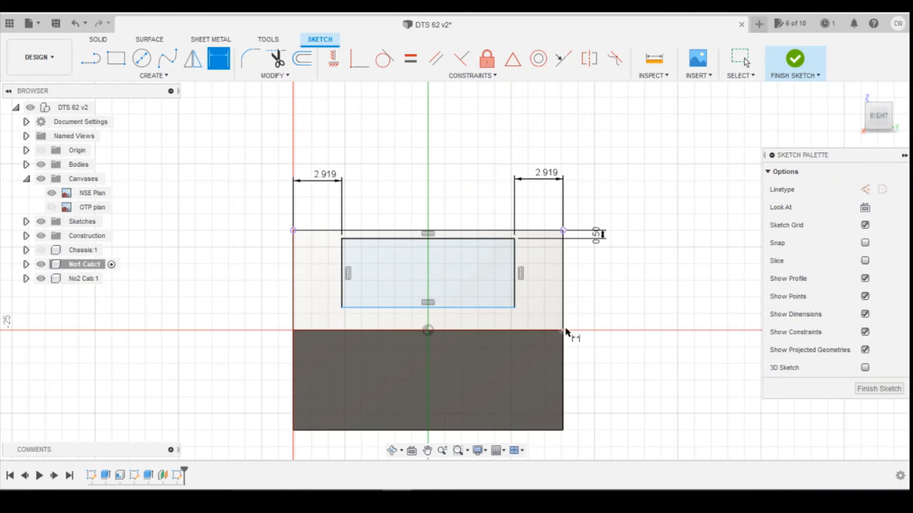
left_click(514, 308)
left_click(563, 330)
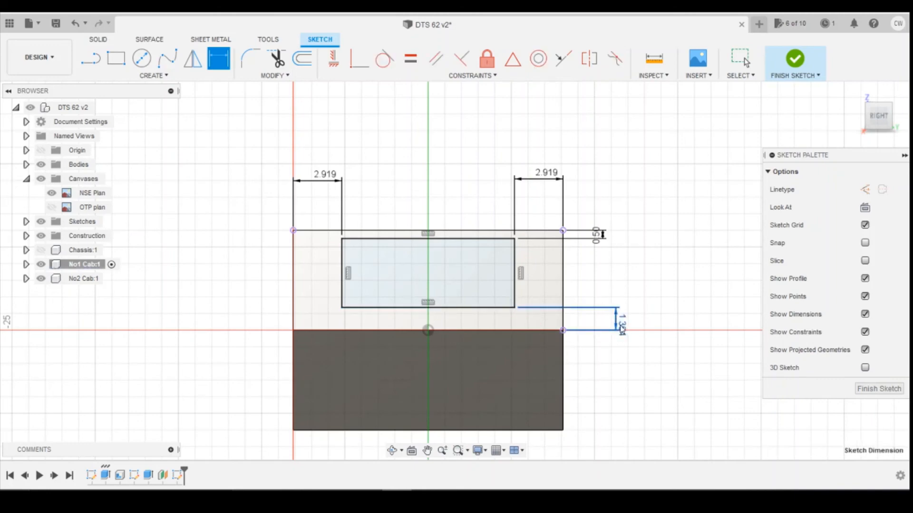
left_click(620, 326)
type("1")
key("Return")
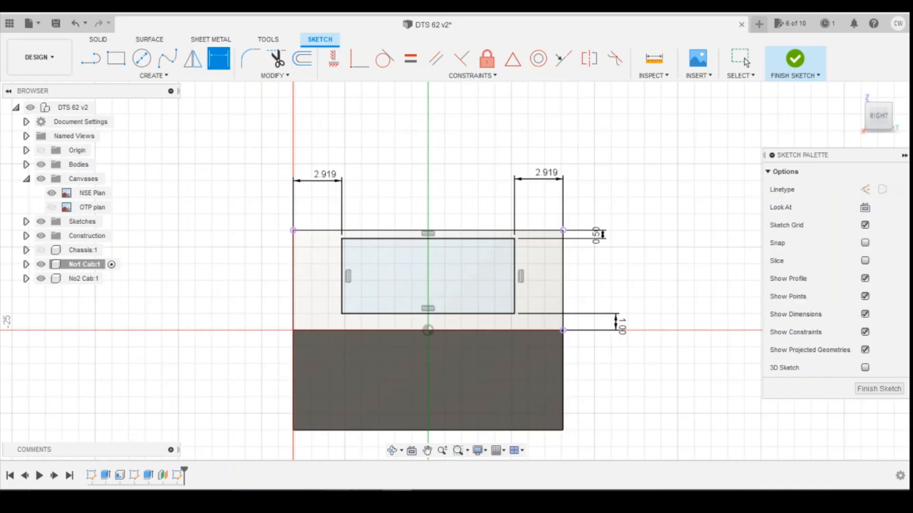
- Reduce the gap between the front window's lower edge and the crease to 0.5 mm
left_click(503, 457)
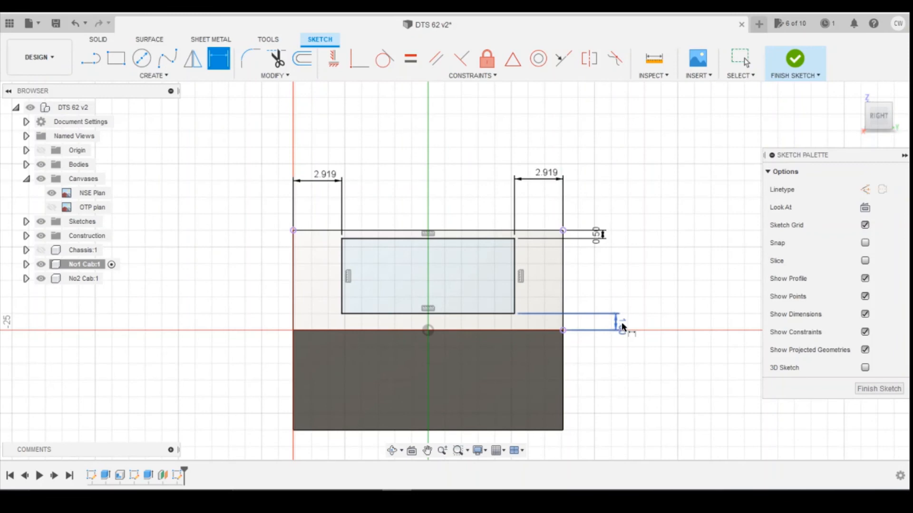
left_click(620, 327)
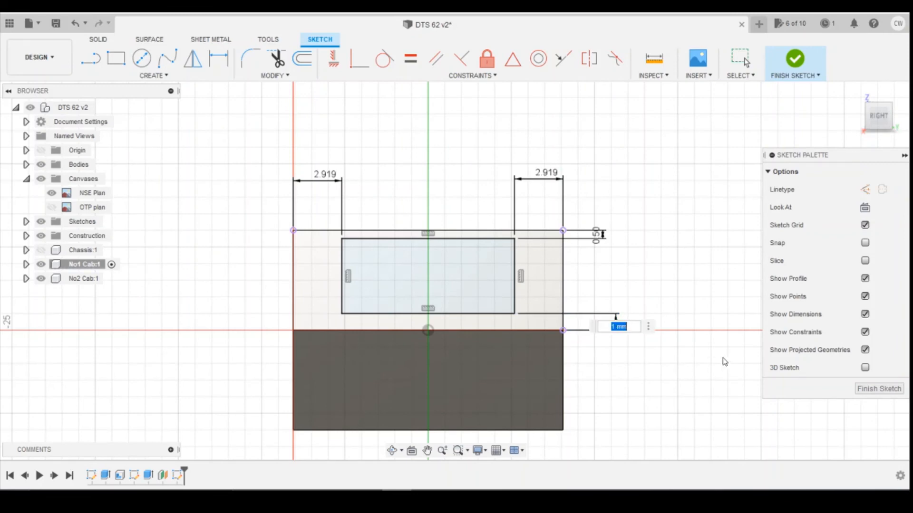
type("0.5")
key("Return")
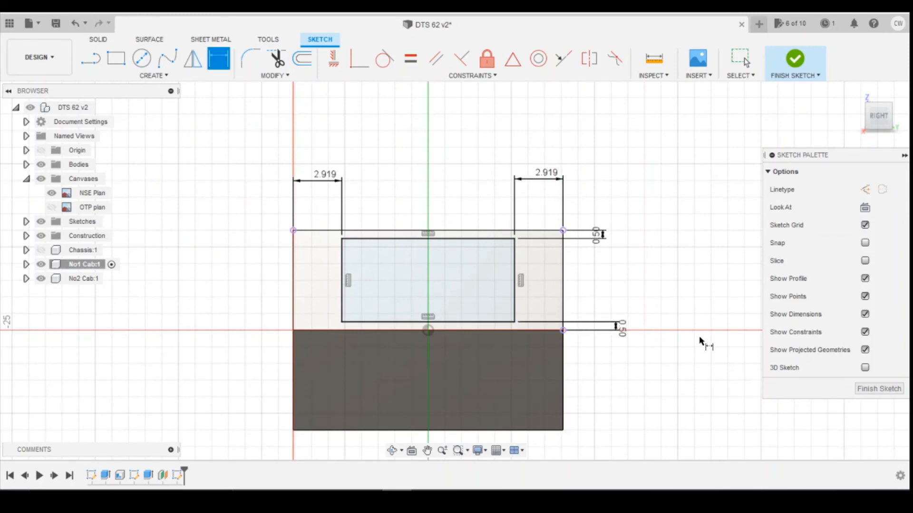
key("Escape")
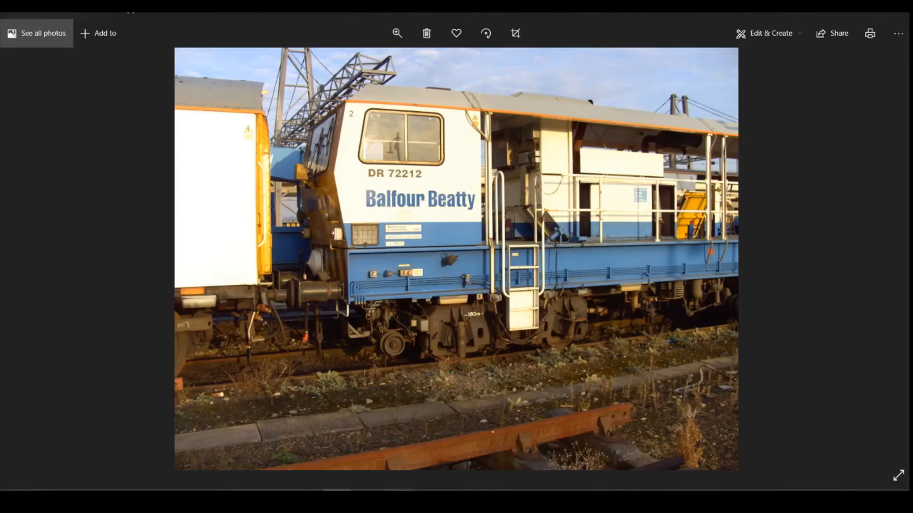
- Switch from the reference photo back to Fusion 360 and fillet all four corners of the front window sketch with a 1 mm radius
left_click(270, 450)
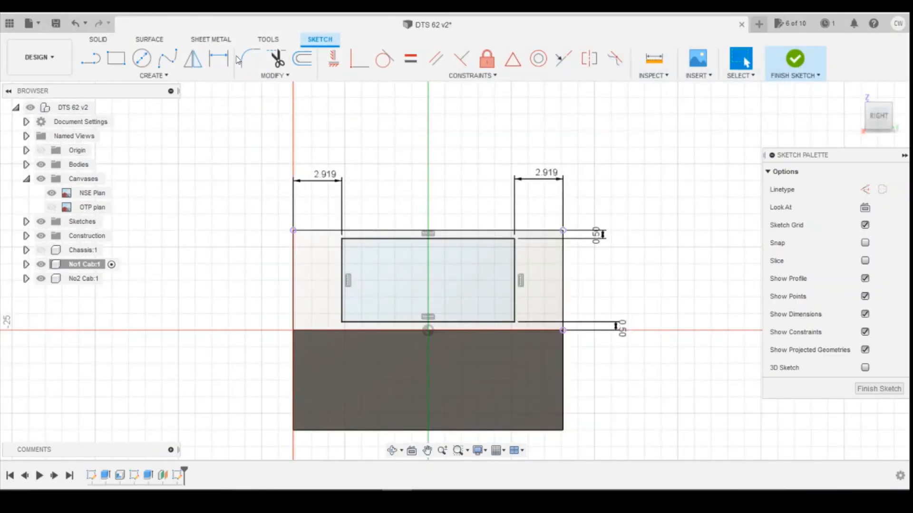
left_click(247, 58)
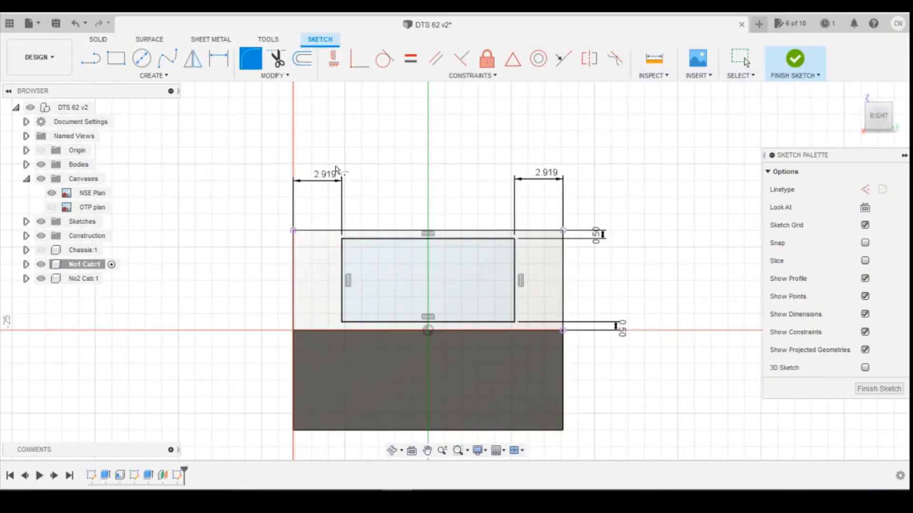
left_click(345, 243)
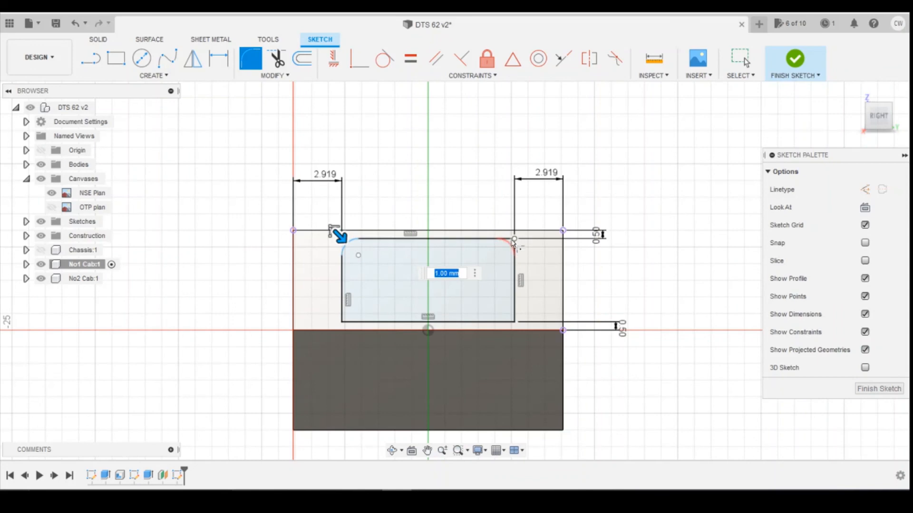
left_click(514, 239)
left_click(513, 323)
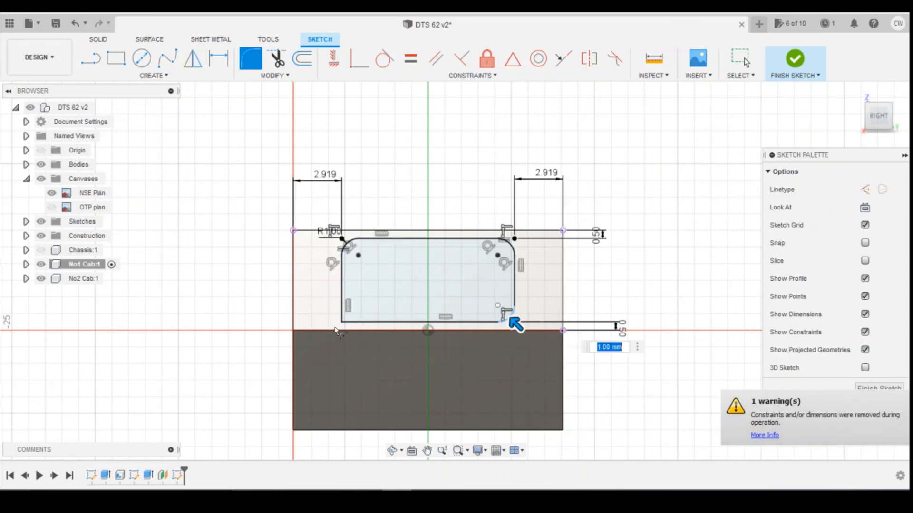
left_click(342, 323)
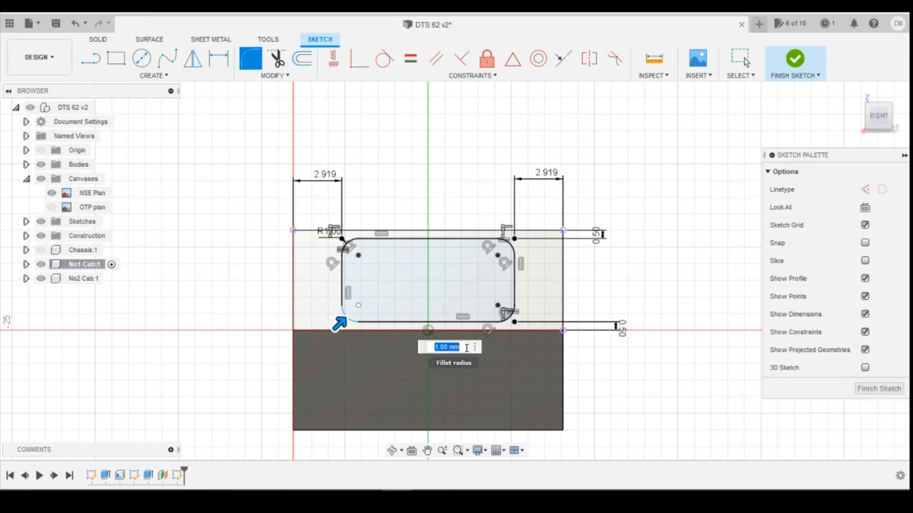
key("Return")
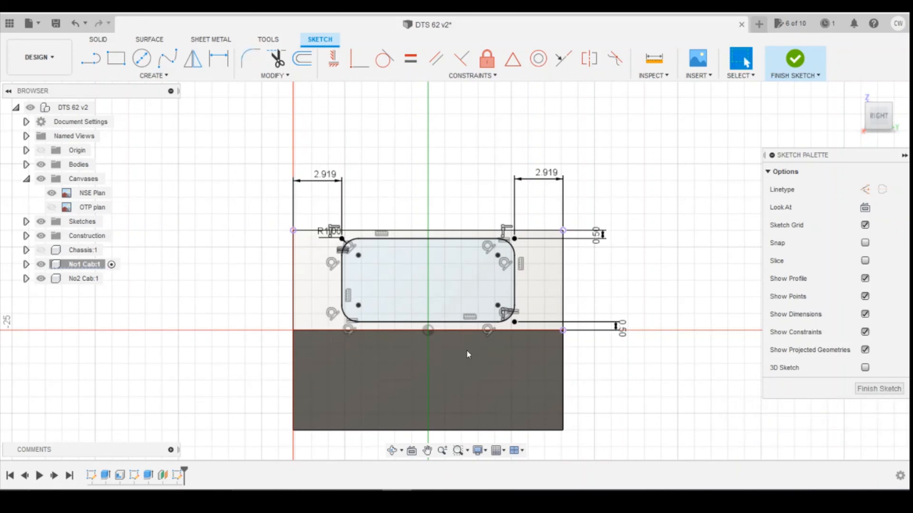
- Extrude the rounded front window profile about 4 mm into the end of the No1 cab as a cut
right_click(409, 284)
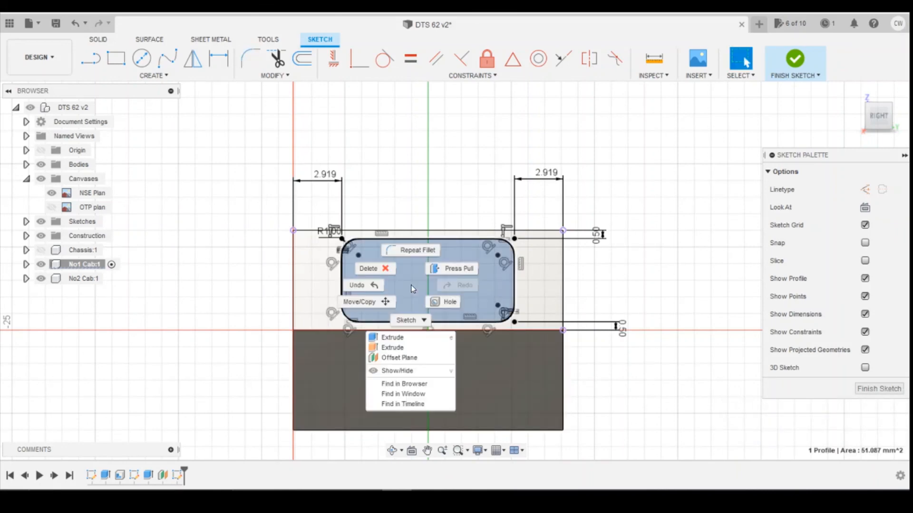
left_click(889, 125)
key("e")
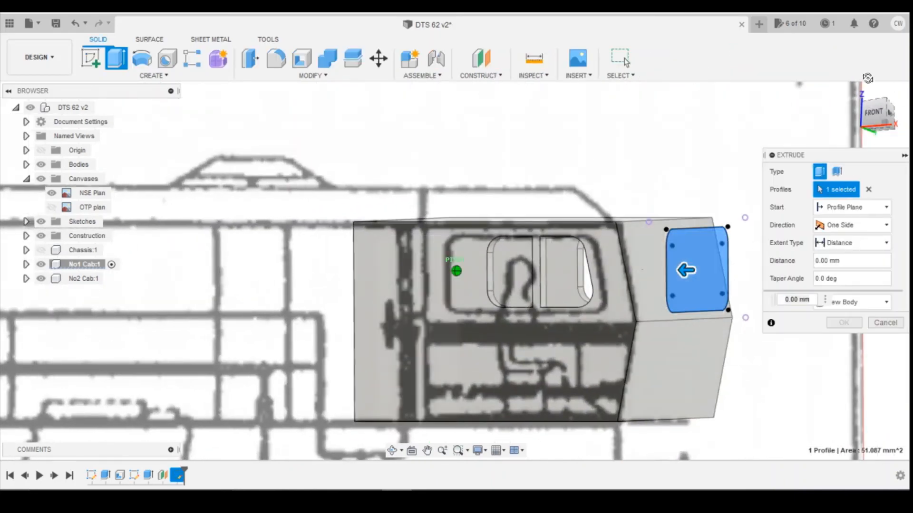
middle_click_drag(456, 267, 723, 475, "shift")
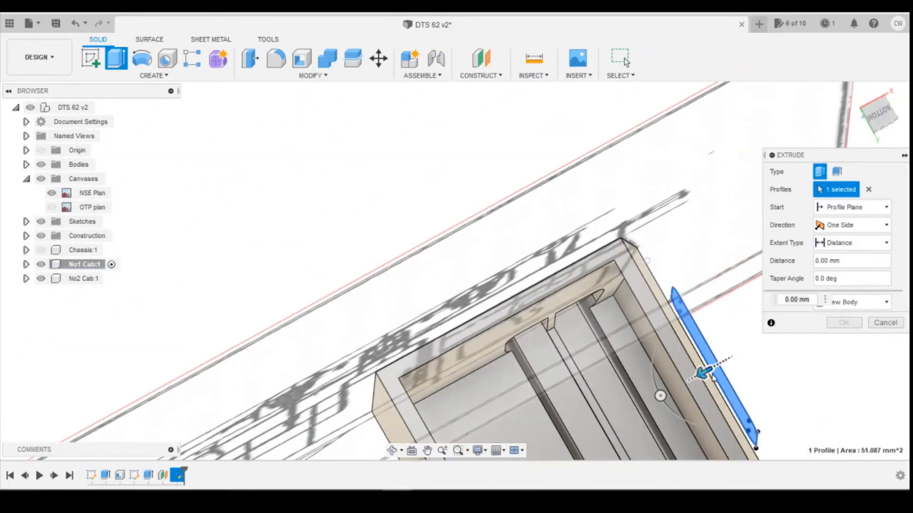
left_click_drag(705, 372, 647, 404)
left_click(863, 340)
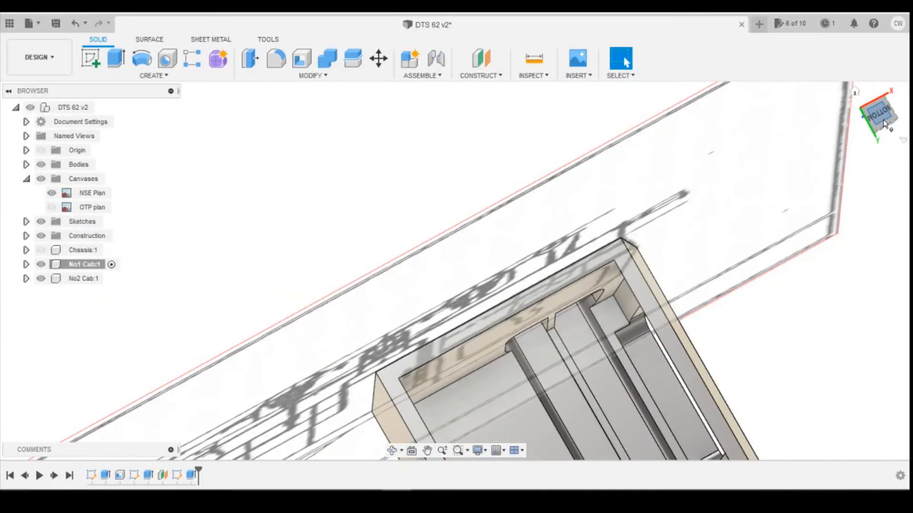
- Edit the front window cut and deepen it to 6 mm so it reaches further into the cab interior
middle_click_drag(884, 125, 656, 347, "shift")
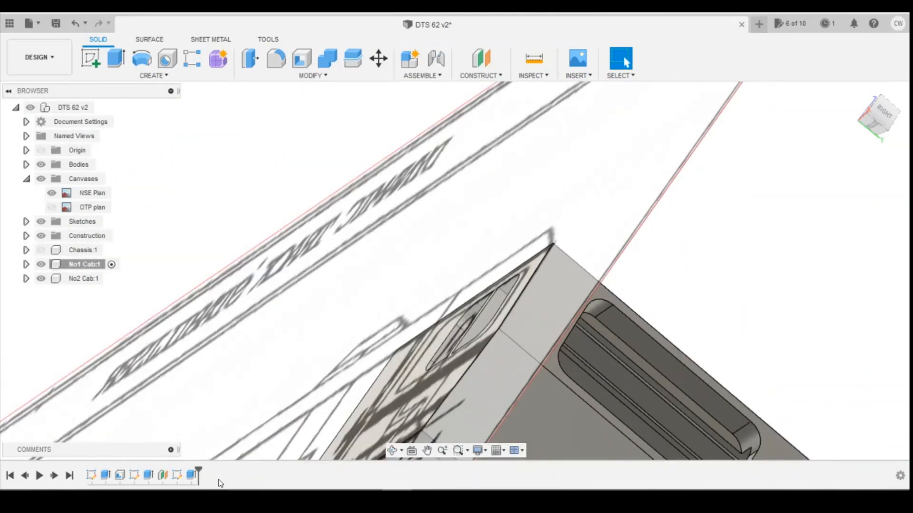
right_click(191, 475)
left_click(223, 355)
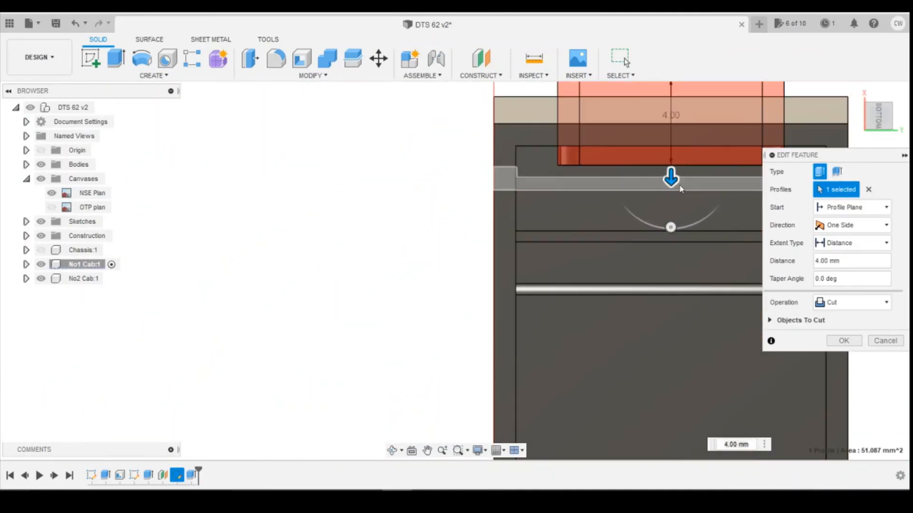
left_click_drag(670, 179, 670, 233)
left_click(844, 340)
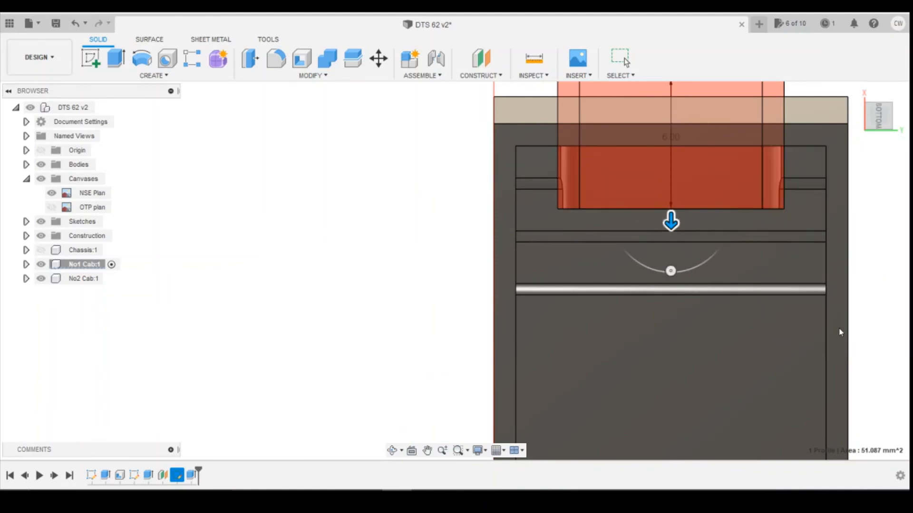
- Inspect the window openings and cab interior, and roll the No1 cab's history back to just after the shell feature
mouse_move(877, 125)
middle_mouse_down("shift")
mouse_move(879, 181)
mouse_move(846, 285)
mouse_move(837, 290)
mouse_move(756, 223)
middle_mouse_up("shift")
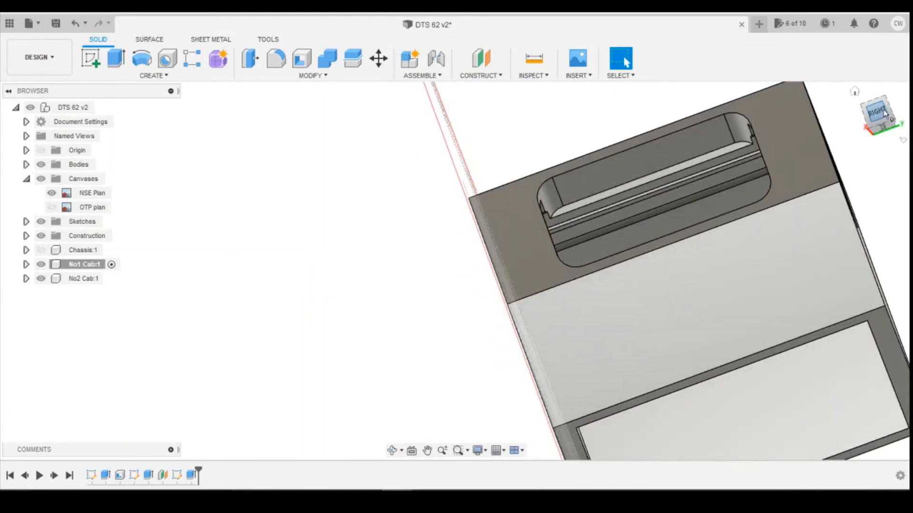
left_click(877, 112)
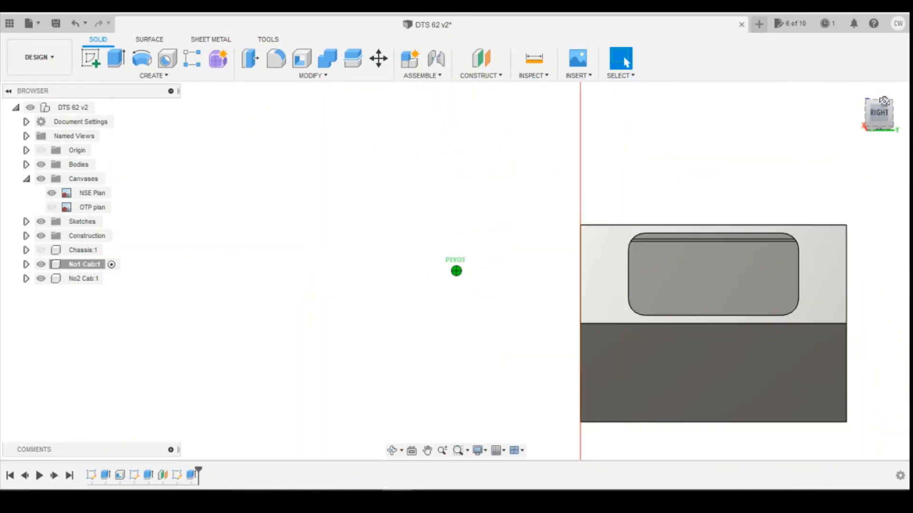
mouse_move(884, 101)
middle_mouse_down("shift")
mouse_move(844, 184)
mouse_move(799, 239)
mouse_move(885, 109)
mouse_move(820, 216)
middle_mouse_up("shift")
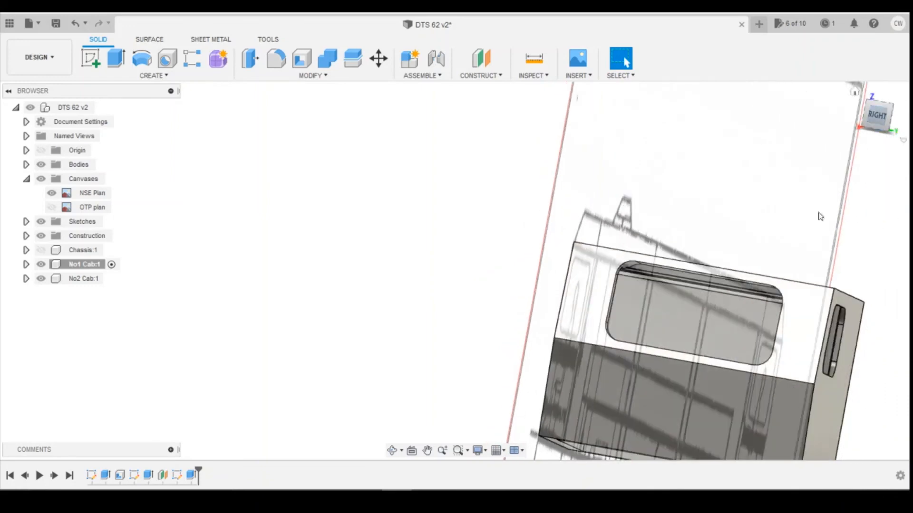
middle_click_drag(899, 190, 704, 228, "shift")
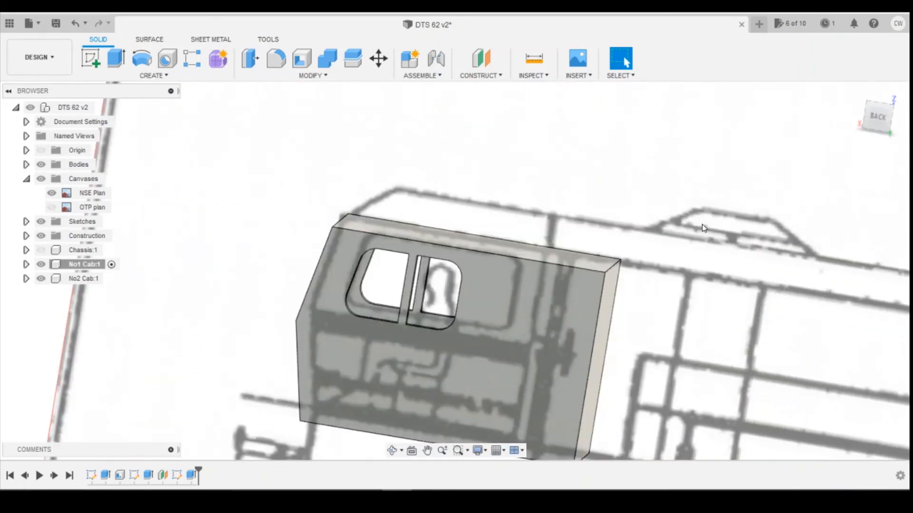
mouse_move(889, 143)
middle_mouse_down("shift")
mouse_move(901, 87)
mouse_move(874, 83)
mouse_move(878, 125)
mouse_move(746, 166)
mouse_move(787, 164)
mouse_move(739, 166)
mouse_move(789, 164)
mouse_move(770, 180)
mouse_move(755, 237)
mouse_move(746, 192)
mouse_move(754, 228)
middle_mouse_up("shift")
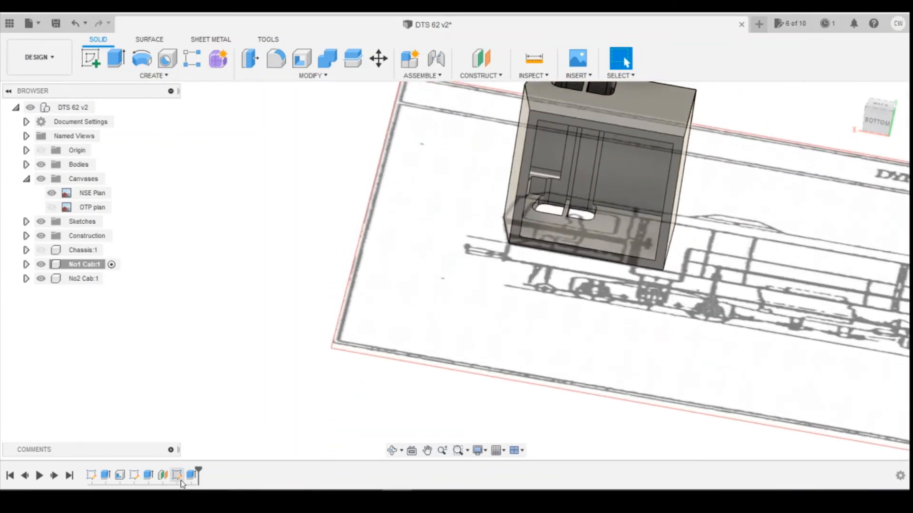
left_click_drag(198, 468, 132, 460)
left_click_drag(109, 463, 112, 468)
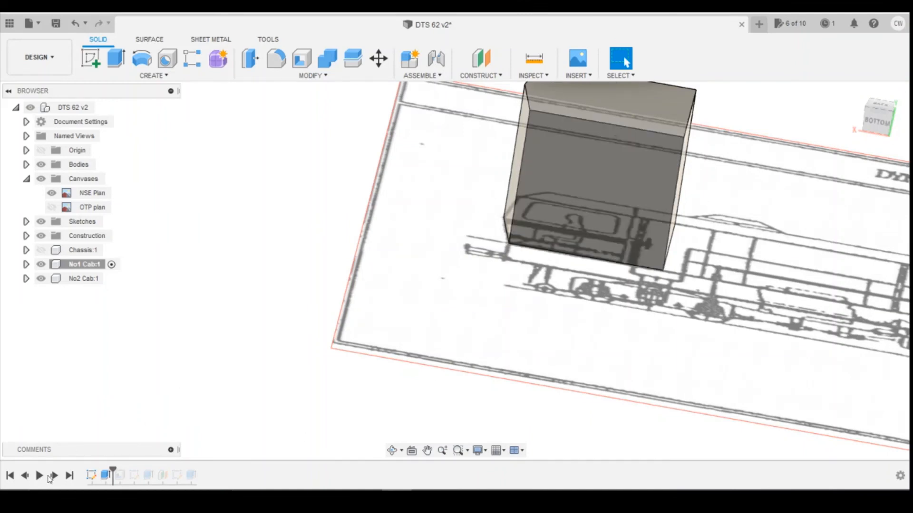
left_click(52, 476)
- Extrude the shelled cab's inner ceiling face by -0.5 mm, and roll the history forward to the last feature
right_click(607, 175)
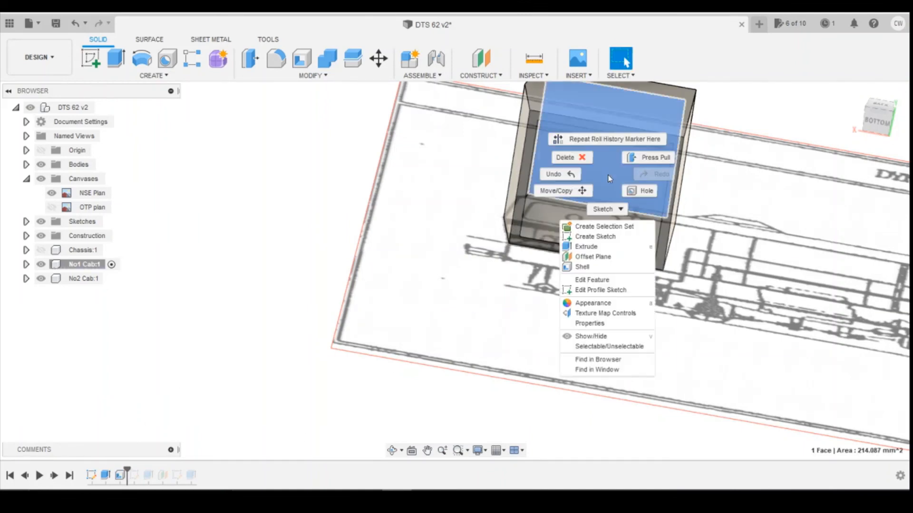
left_click(587, 246)
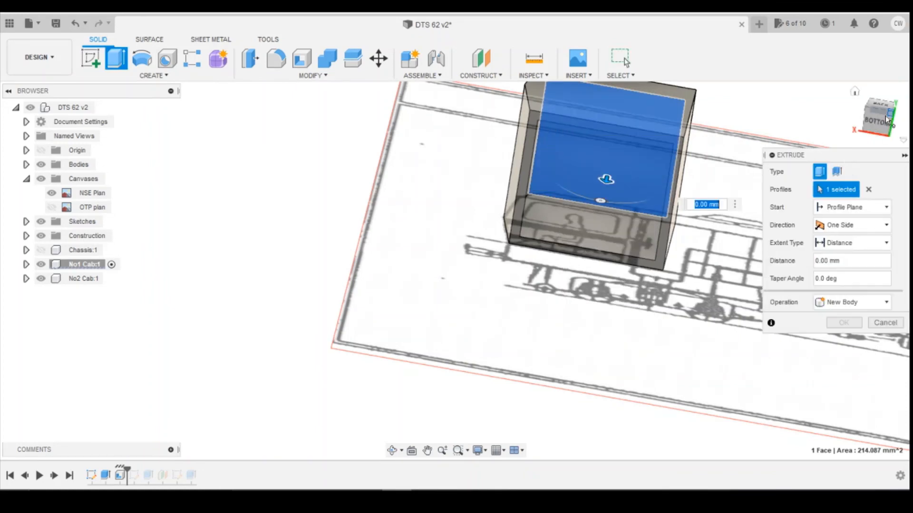
left_click_drag(880, 112, 873, 164)
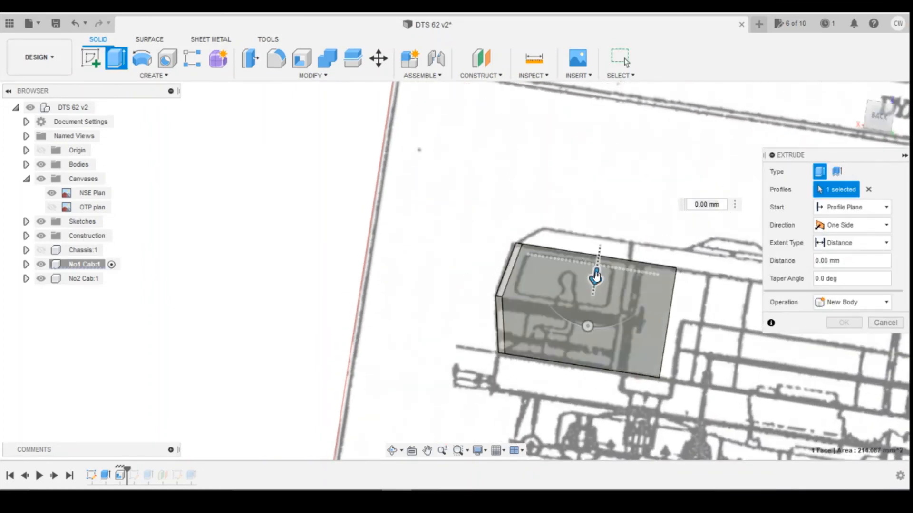
left_click(718, 205)
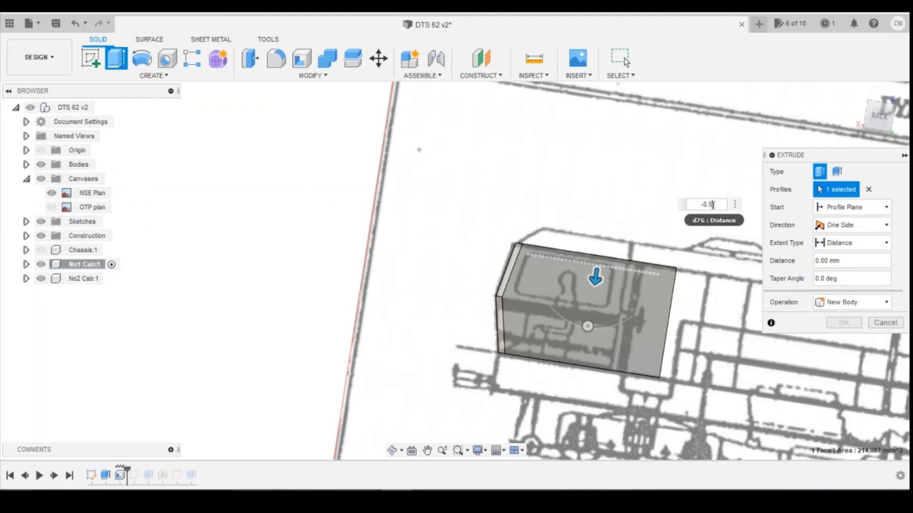
key("Return")
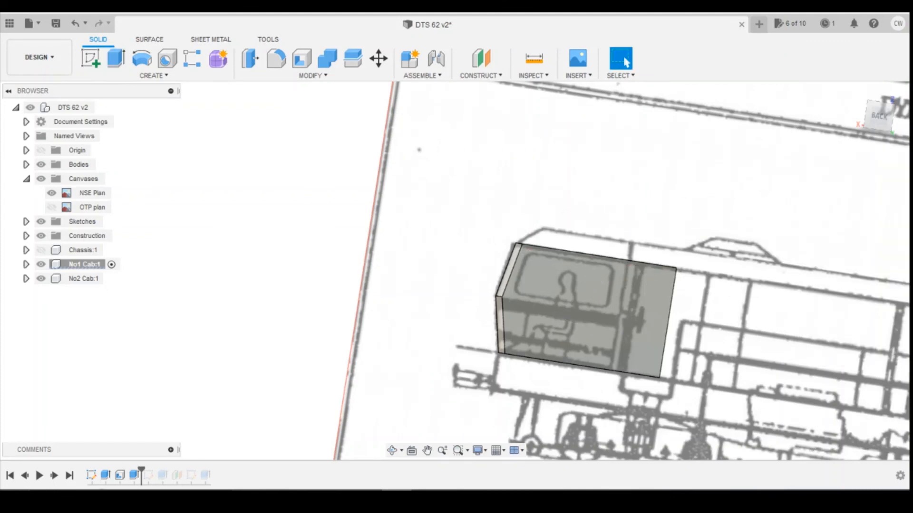
left_click(69, 476)
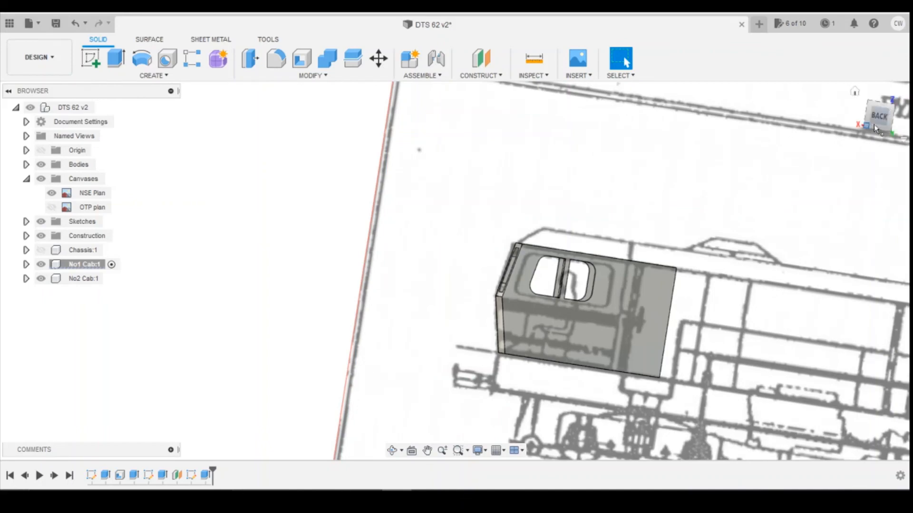
- Activate the top-level DTS 62 component and roll its history forward to the last feature
mouse_move(456, 267)
middle_mouse_down("shift")
mouse_move(456, 152)
mouse_move(456, 276)
mouse_move(537, 269)
middle_mouse_up("shift")
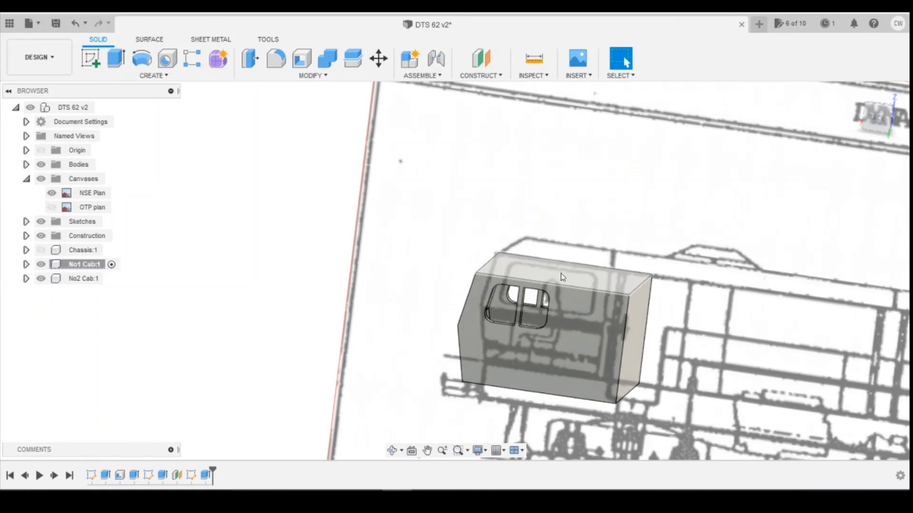
mouse_move(456, 271)
middle_mouse_down("shift")
mouse_move(457, 185)
mouse_move(432, 156)
mouse_move(459, 175)
mouse_move(533, 185)
mouse_move(594, 214)
mouse_move(580, 233)
middle_mouse_up("shift")
middle_click_drag(573, 194, 576, 185, "shift")
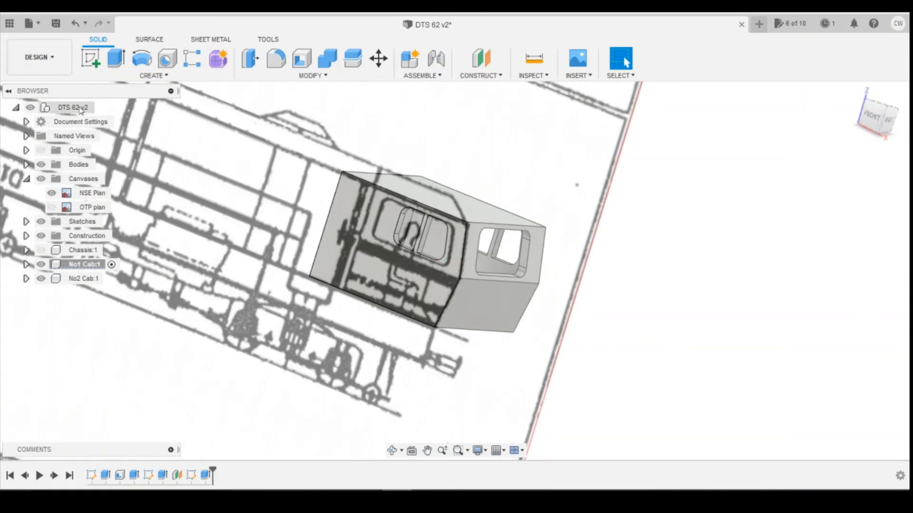
left_click(101, 108)
scroll(361, 272, "down", 3)
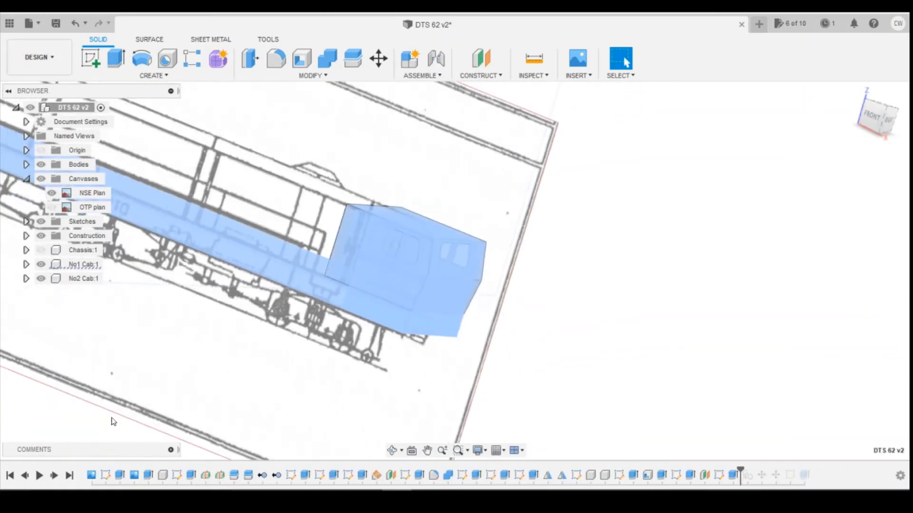
left_click(69, 475)
- Examine both cabs and their window openings against the NSE Plan canvas from several angles
scroll(694, 431, "down", 5)
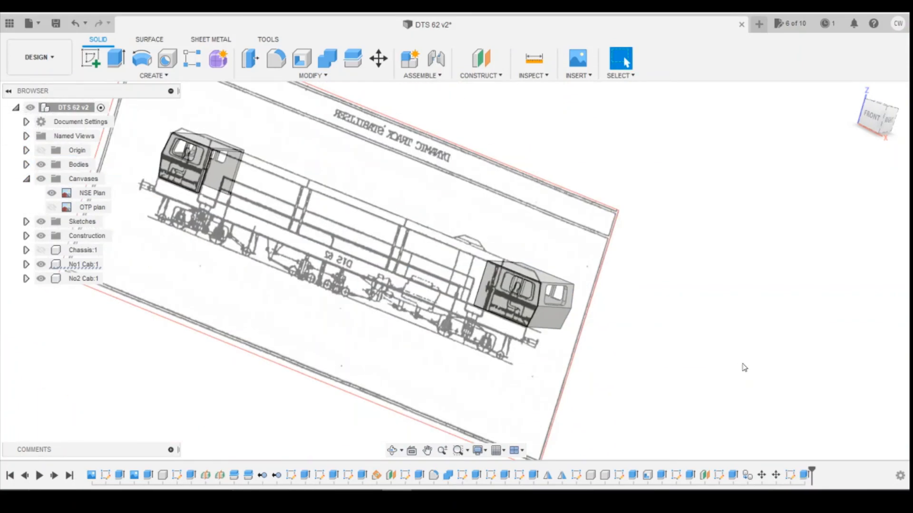
scroll(319, 148, "up", 5)
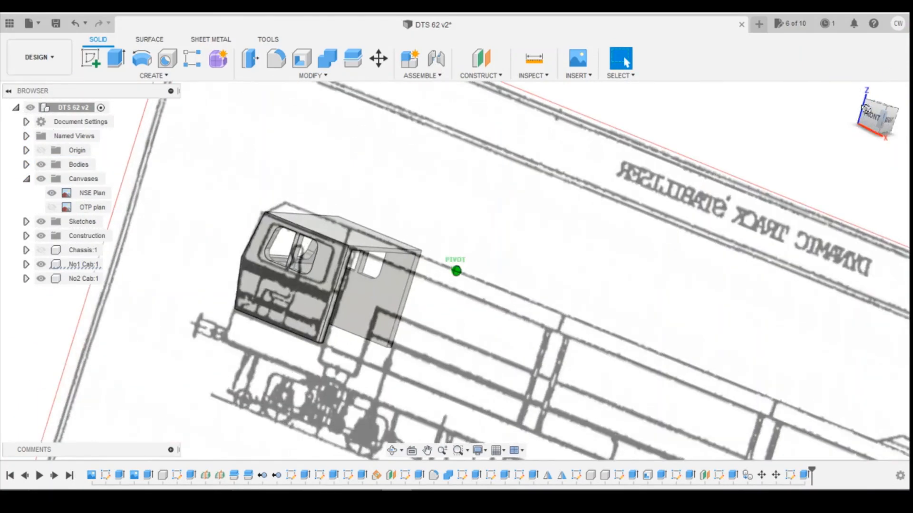
mouse_move(864, 108)
left_mouse_down()
mouse_move(855, 119)
mouse_move(868, 112)
left_mouse_up()
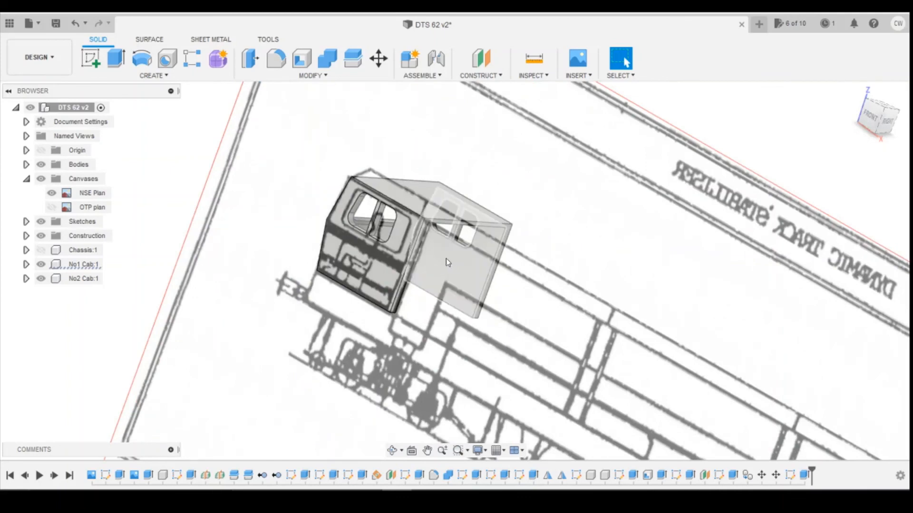
left_click(878, 121)
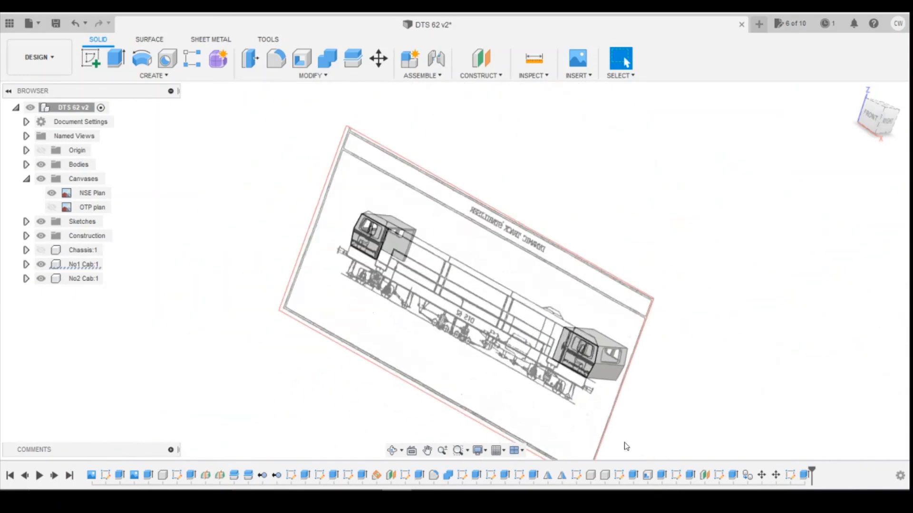
scroll(646, 404, "up", 5)
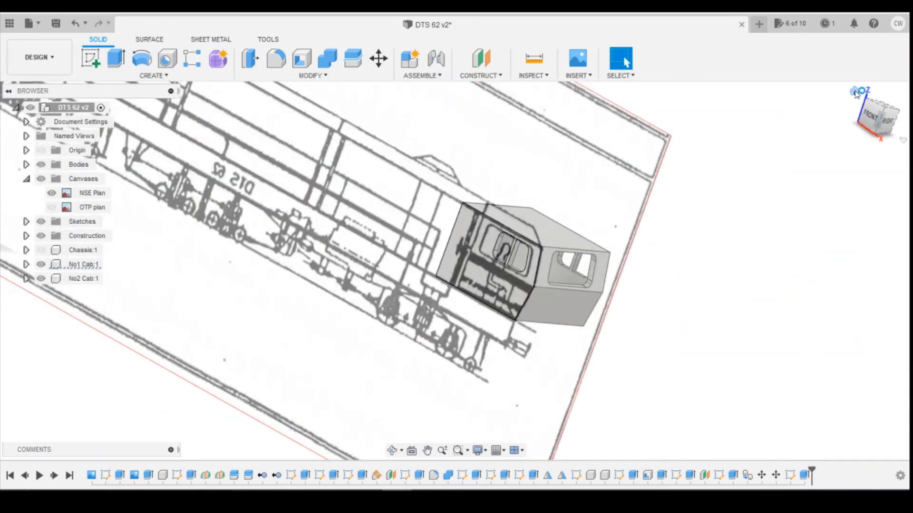
left_click(855, 92)
left_click(898, 111)
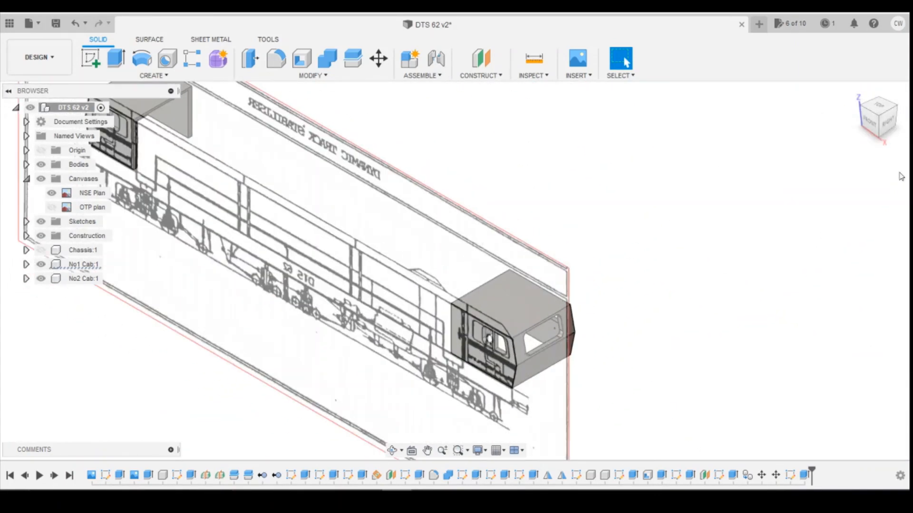
left_click(897, 109)
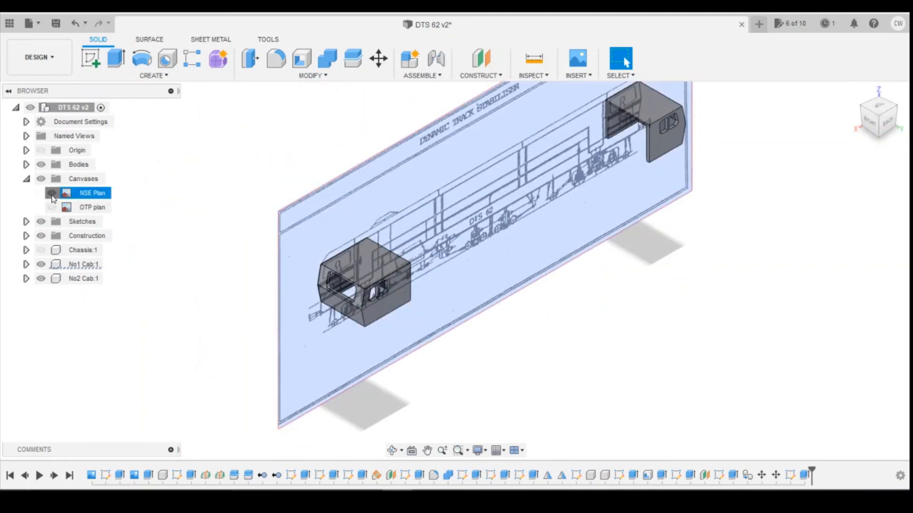
- Hide the NSE Plan canvas and view the two cab bodies without it
left_click(51, 193)
left_click(880, 127)
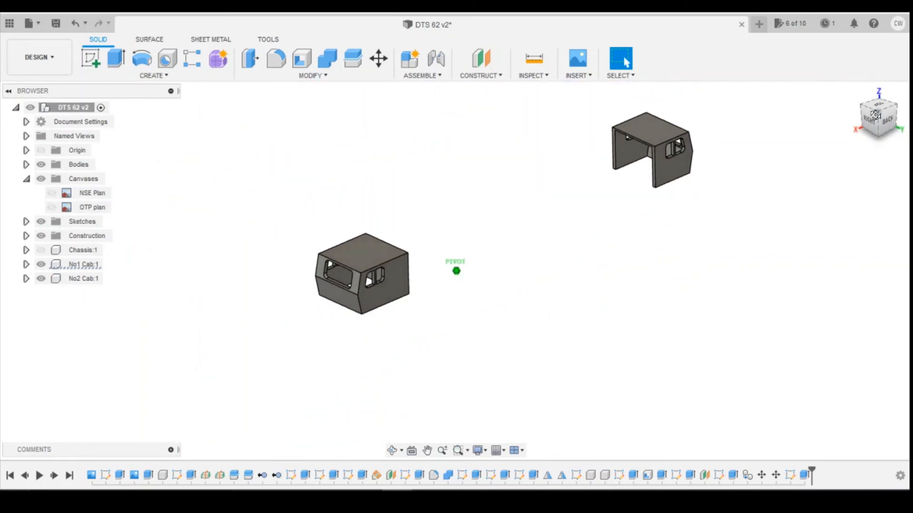
left_click_drag(883, 119, 857, 117)
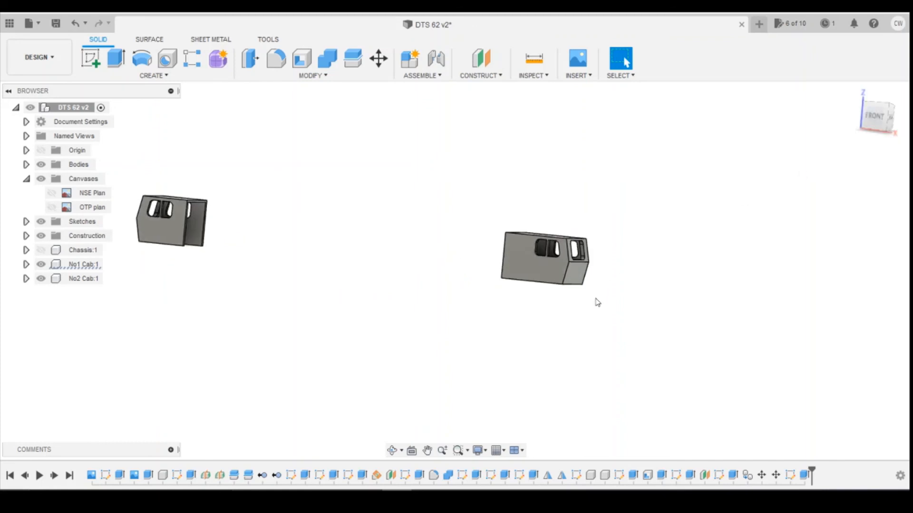